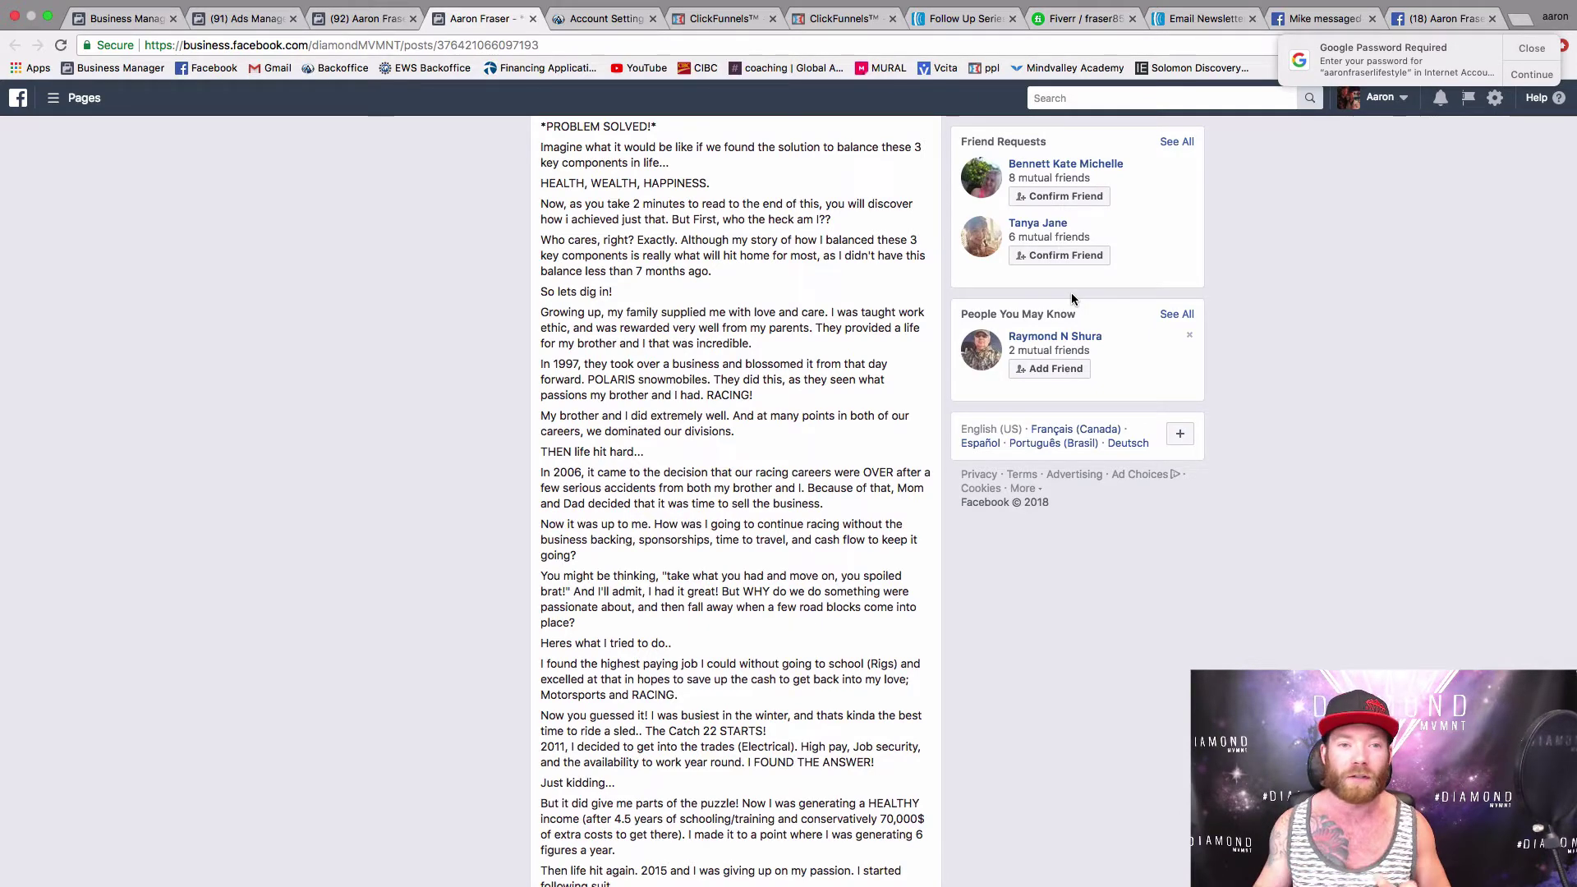
# Step: Scroll through the long *PROBLEM SOLVED!* story post to review its text
pyautogui.scroll(2, 805, 323)
pyautogui.scroll(-4, 806, 323)
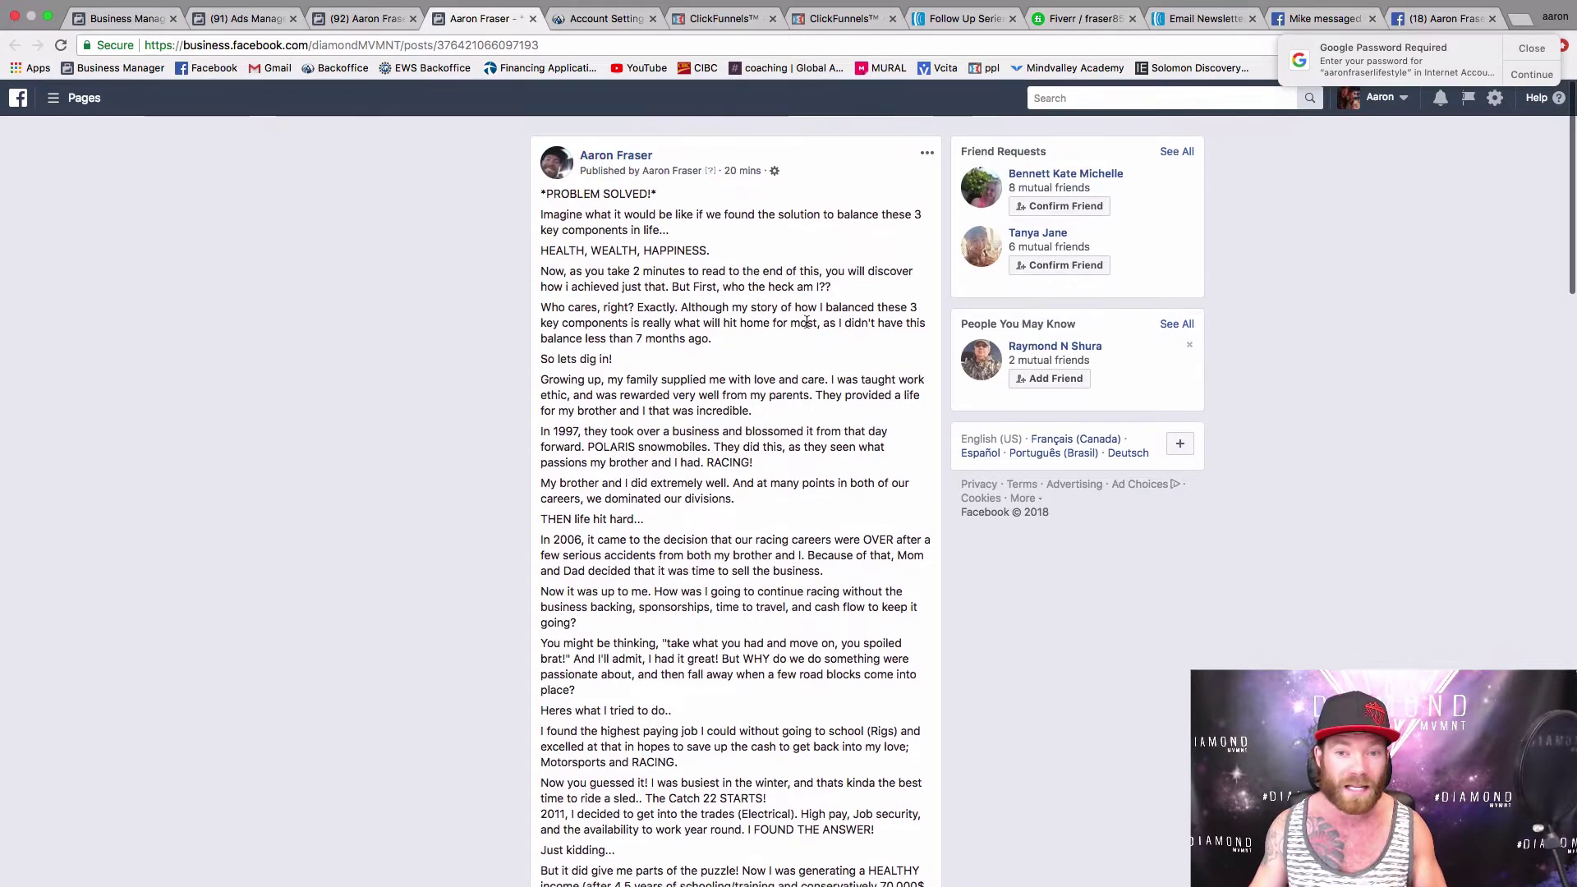
pyautogui.scroll(-9, 805, 322)
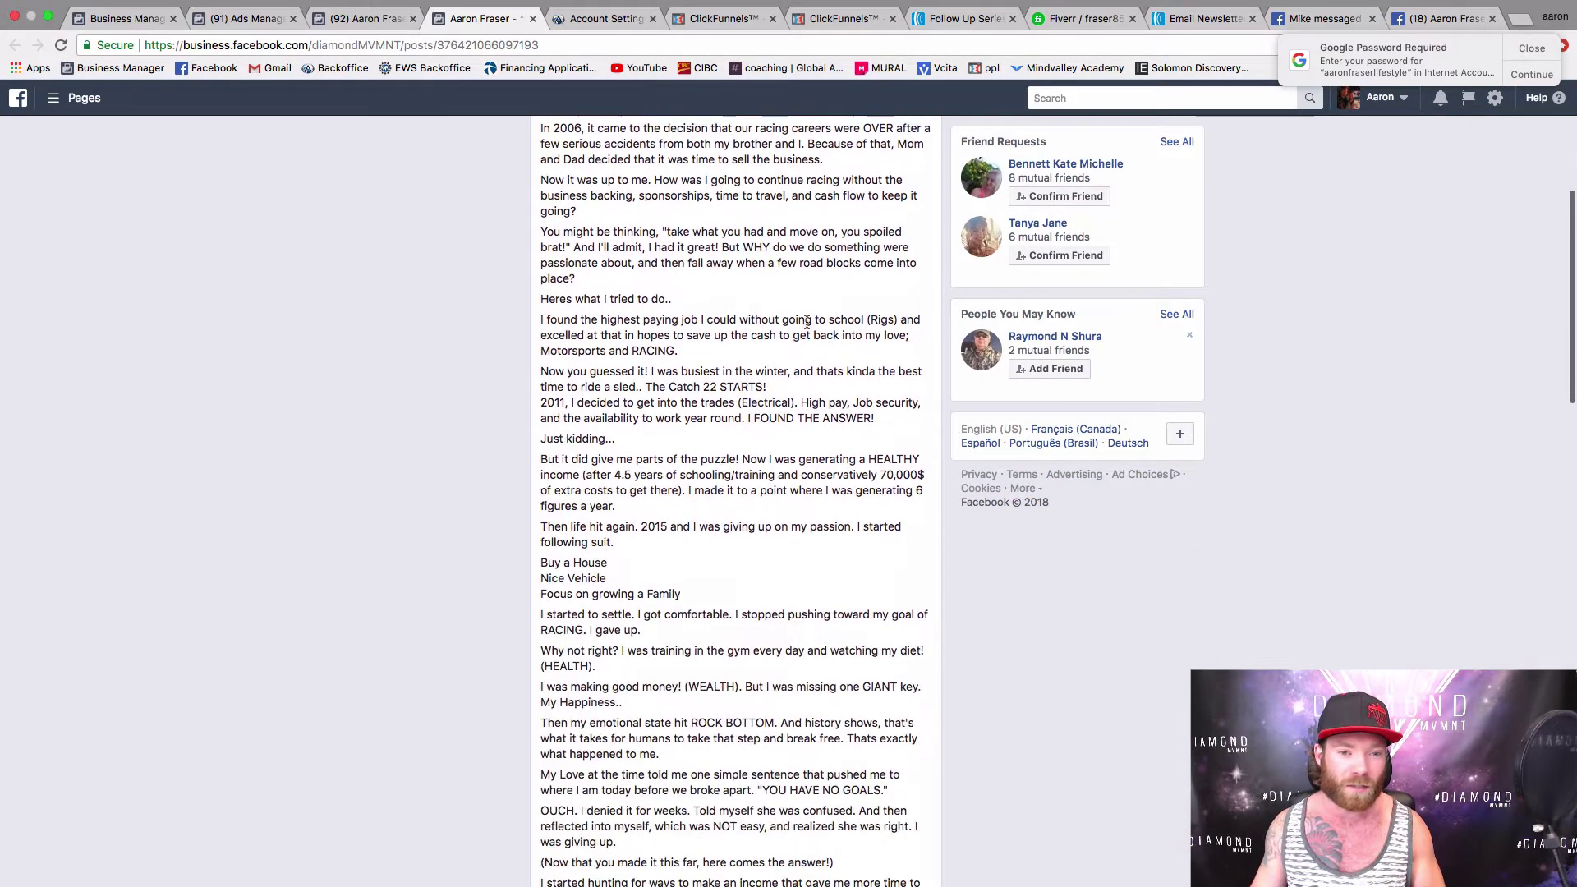
pyautogui.scroll(13, 806, 322)
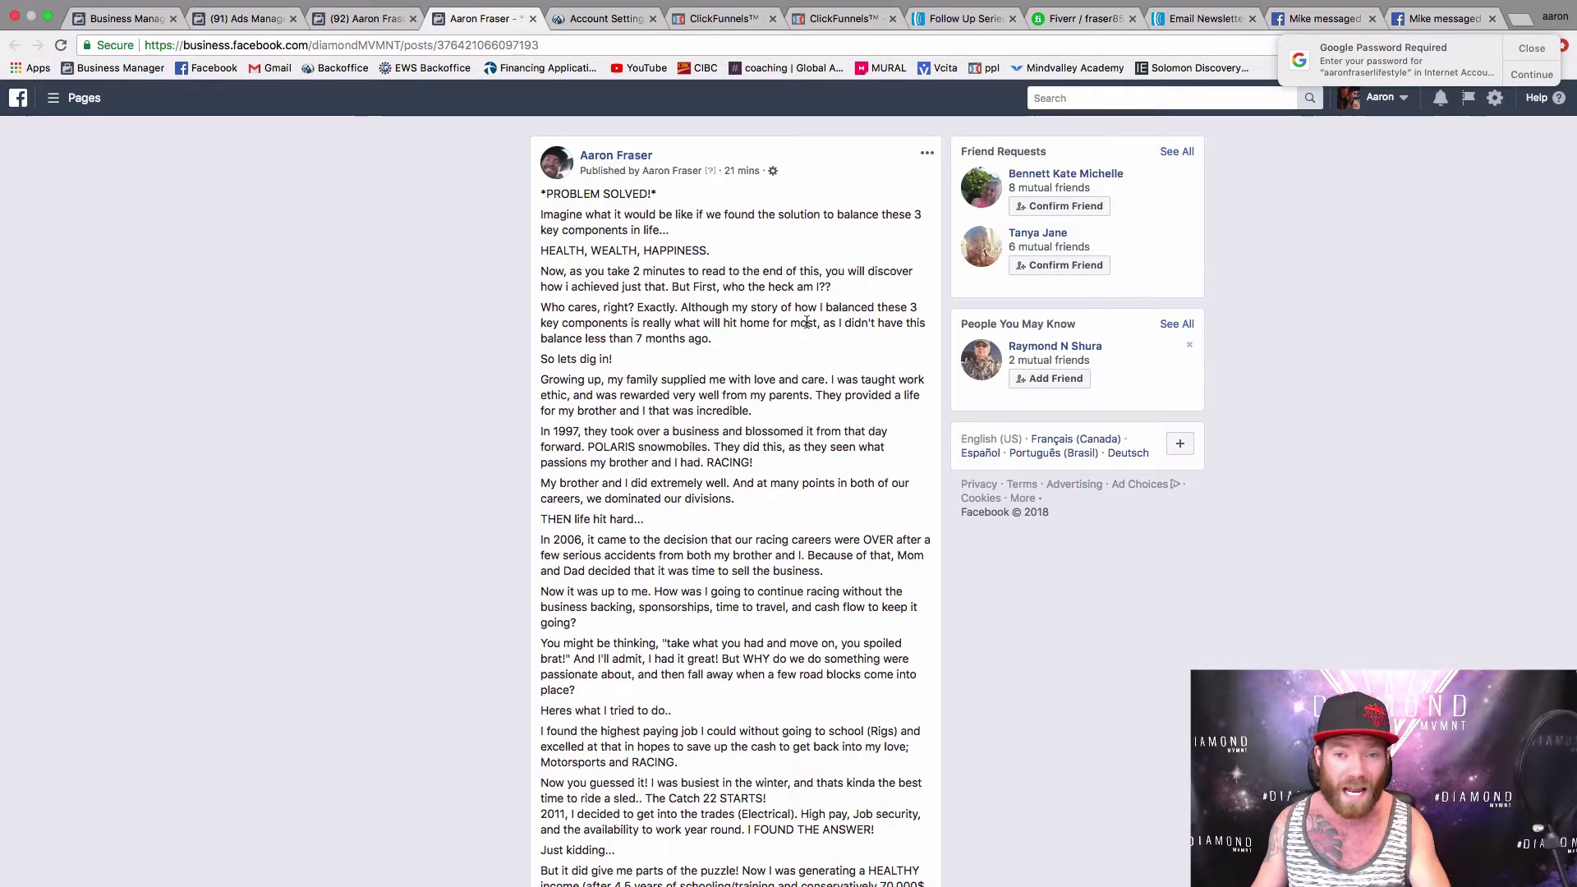
# Step: Switch to the in-progress Ads Manager campaign and bring up its objective grid, currently Traffic
pyautogui.click(131, 18)
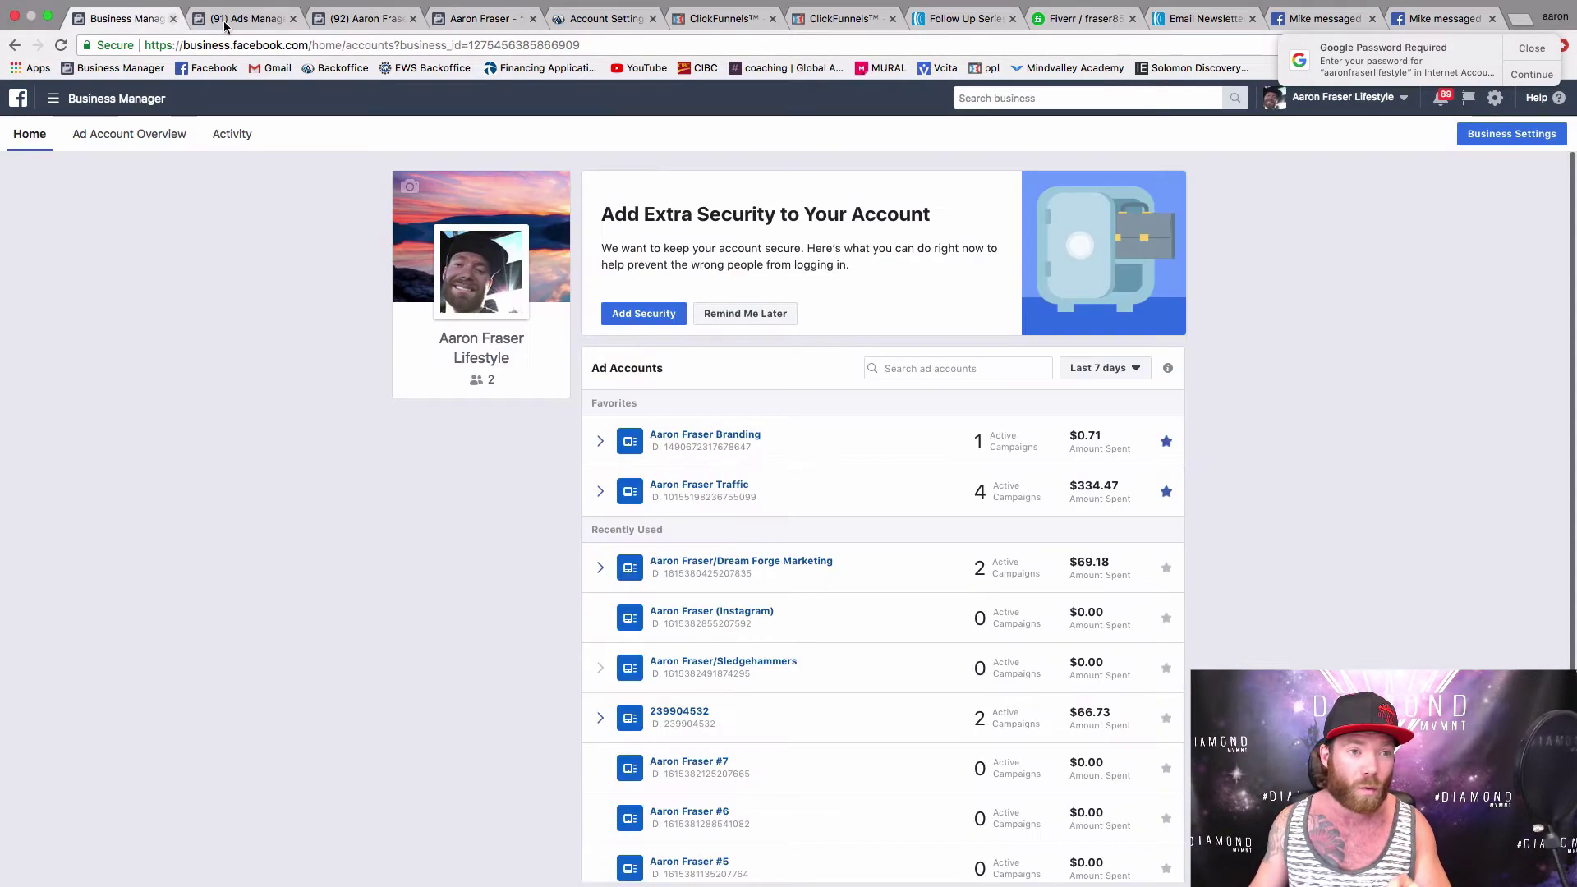
pyautogui.click(239, 19)
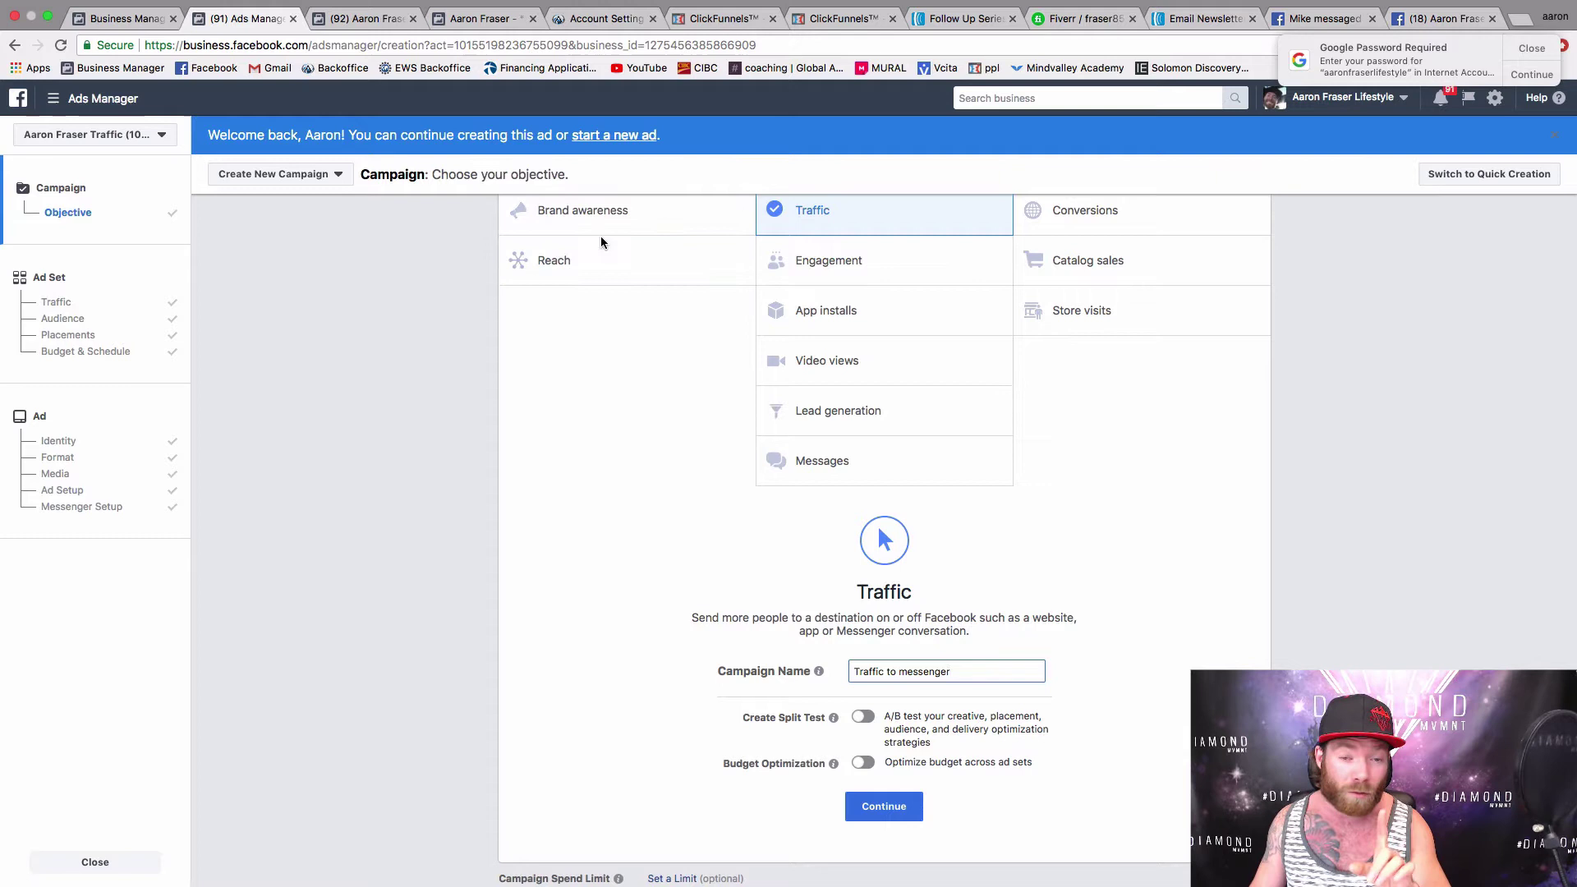
pyautogui.scroll(3, 645, 366)
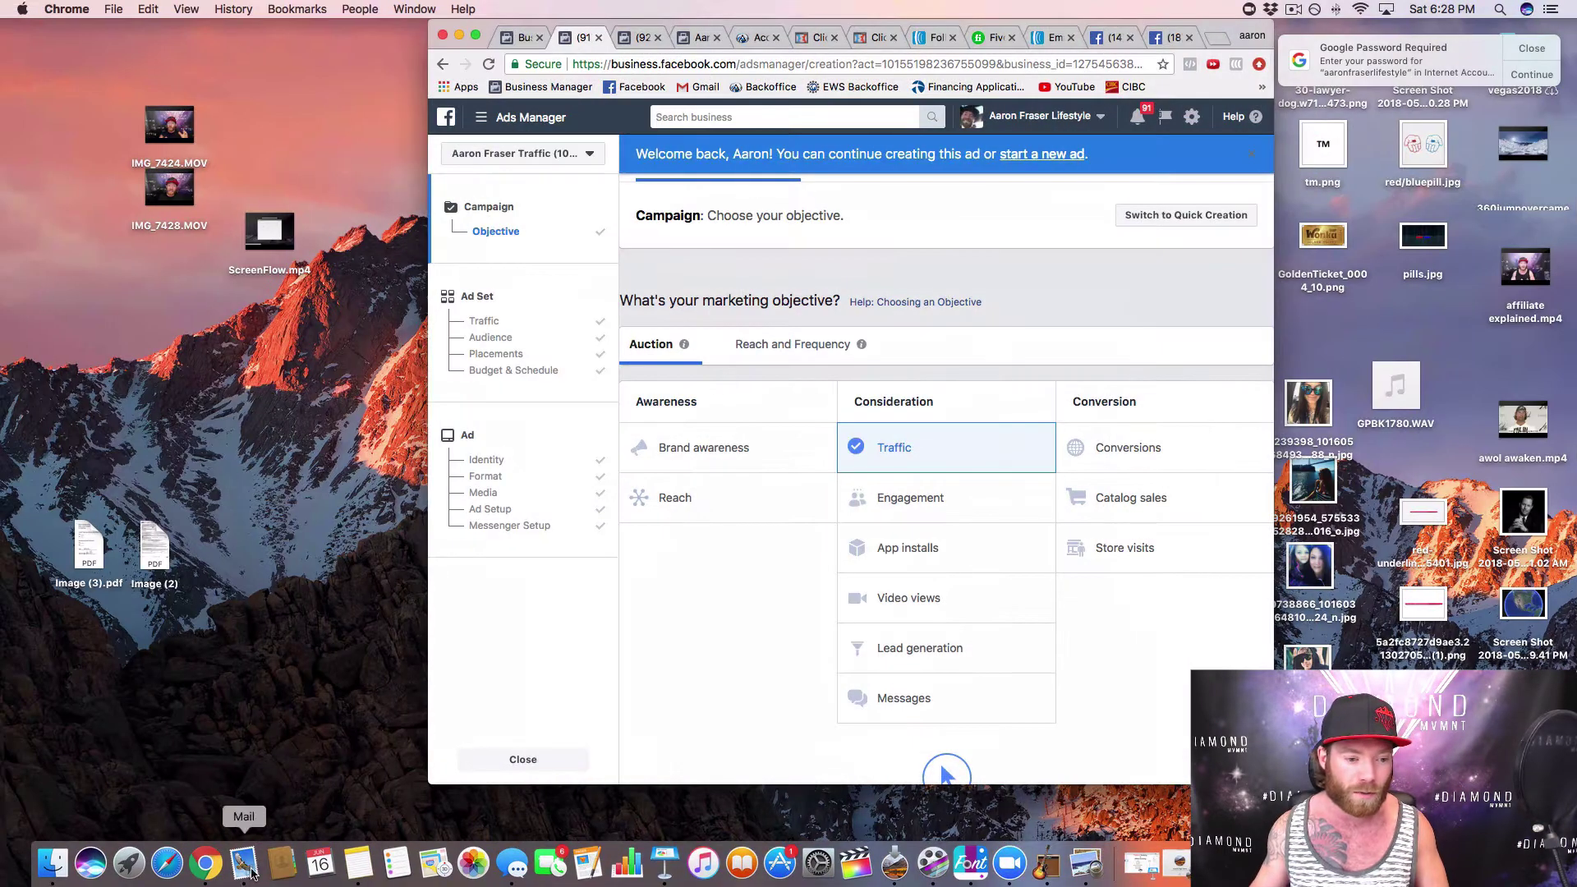
pyautogui.click(366, 859)
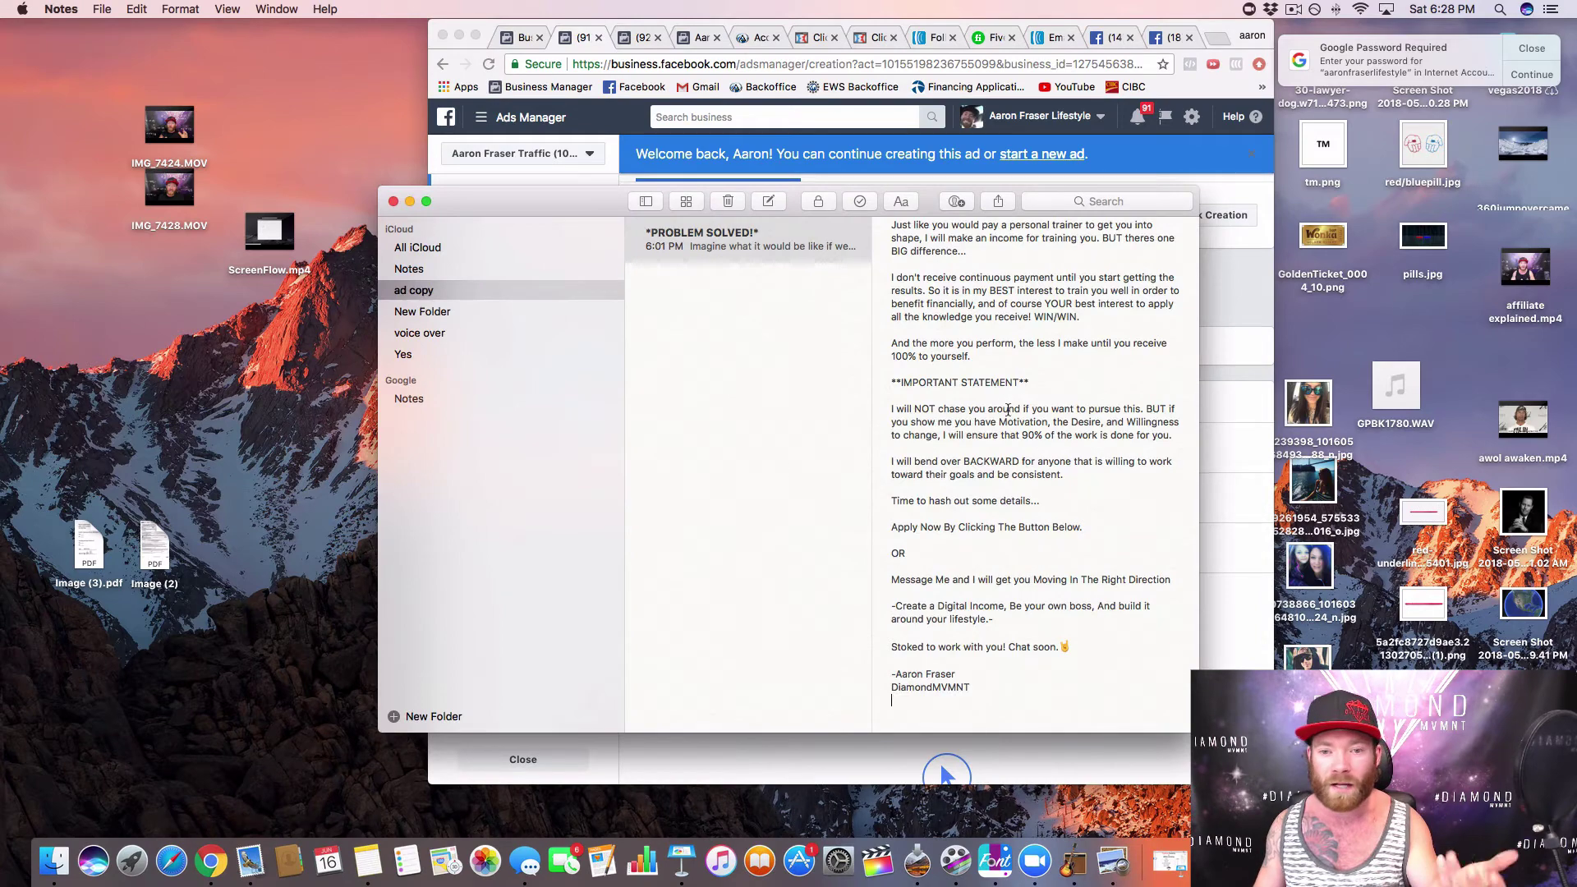
pyautogui.scroll(15, 1013, 411)
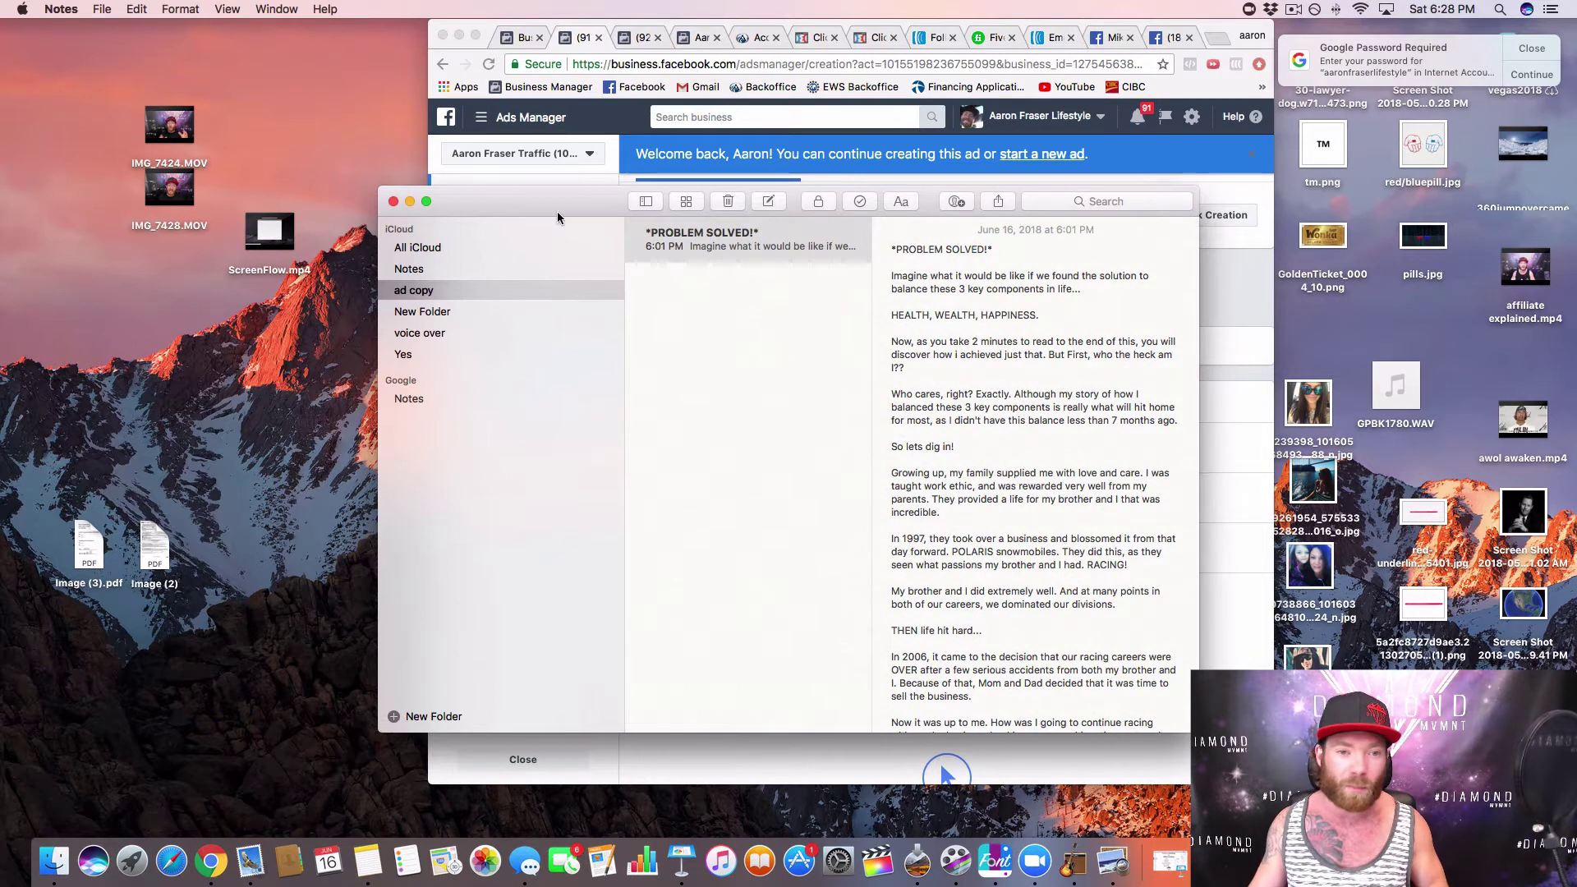
pyautogui.moveTo(557, 213); pyautogui.dragTo(317, 180)
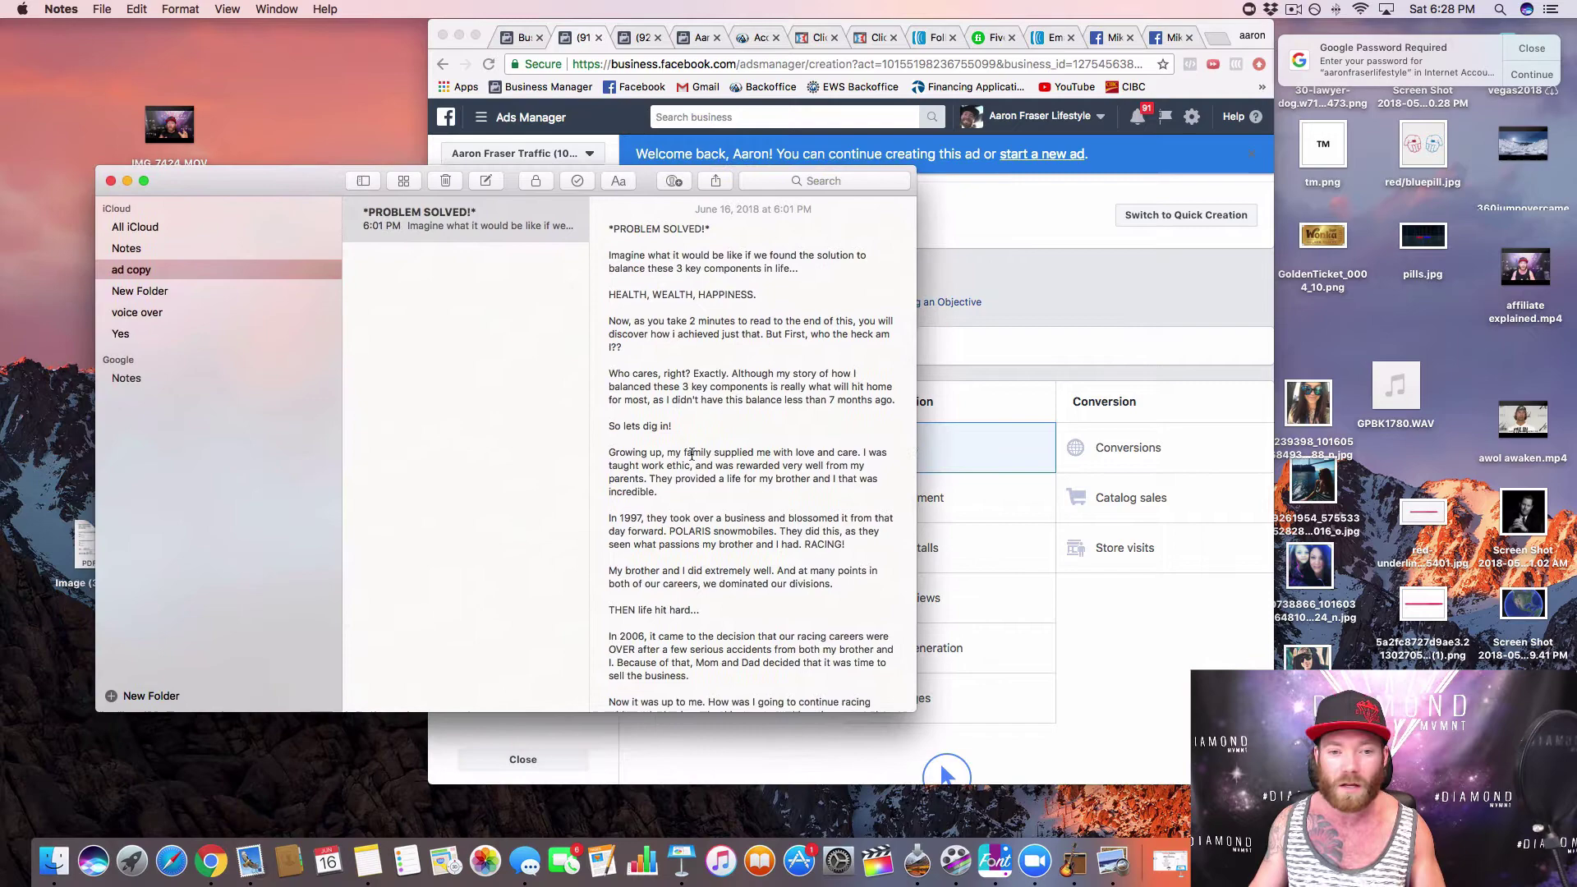
pyautogui.scroll(-10, 671, 558)
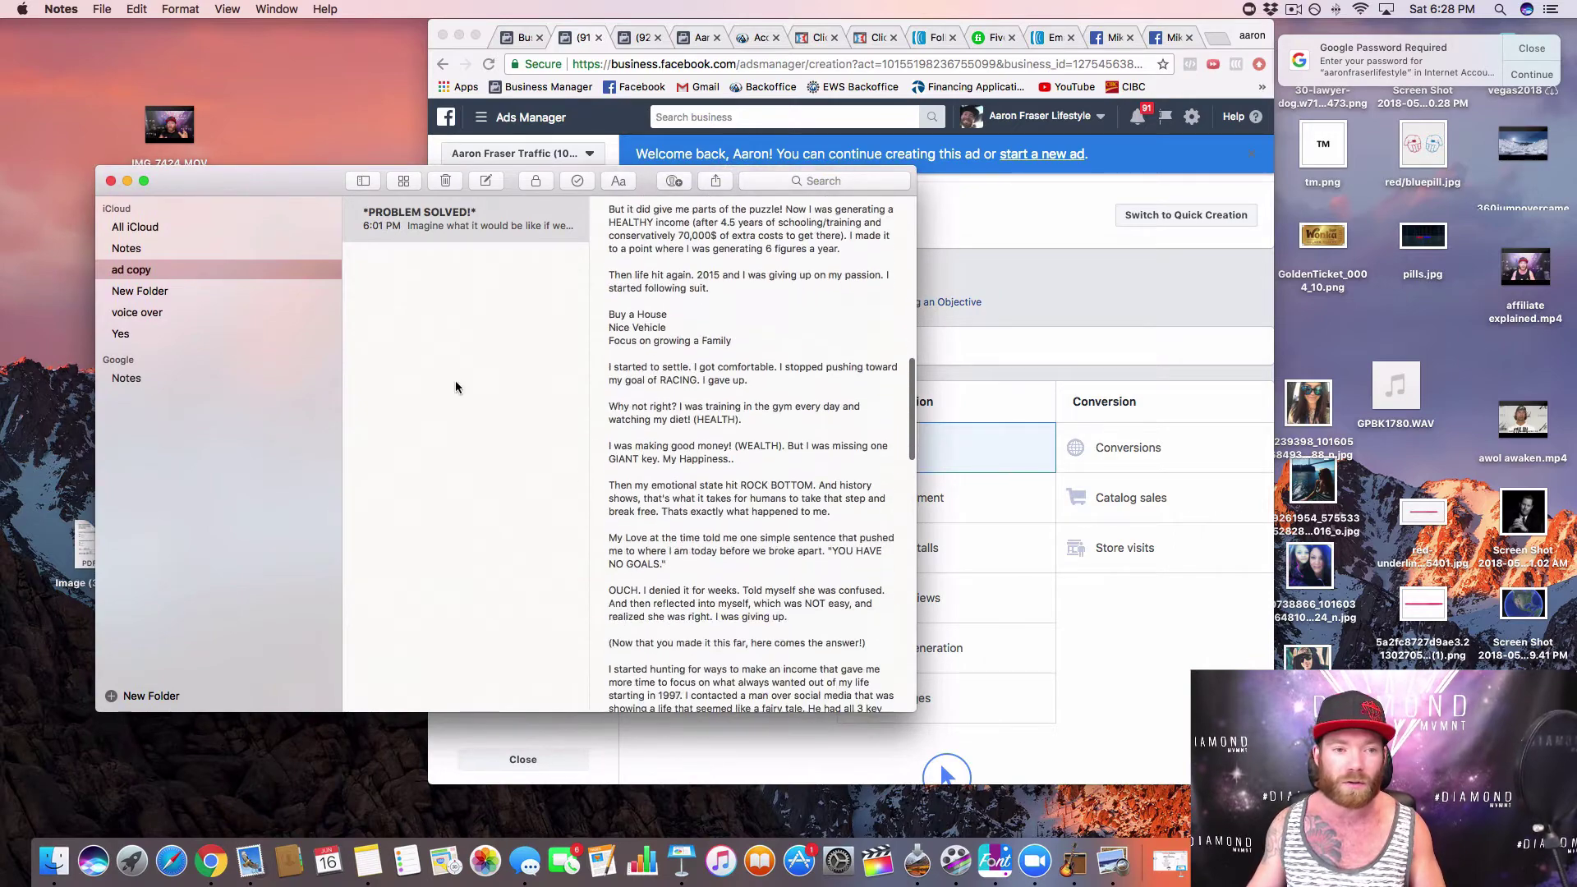
pyautogui.click(358, 128)
pyautogui.moveTo(273, 169); pyautogui.dragTo(477, 181)
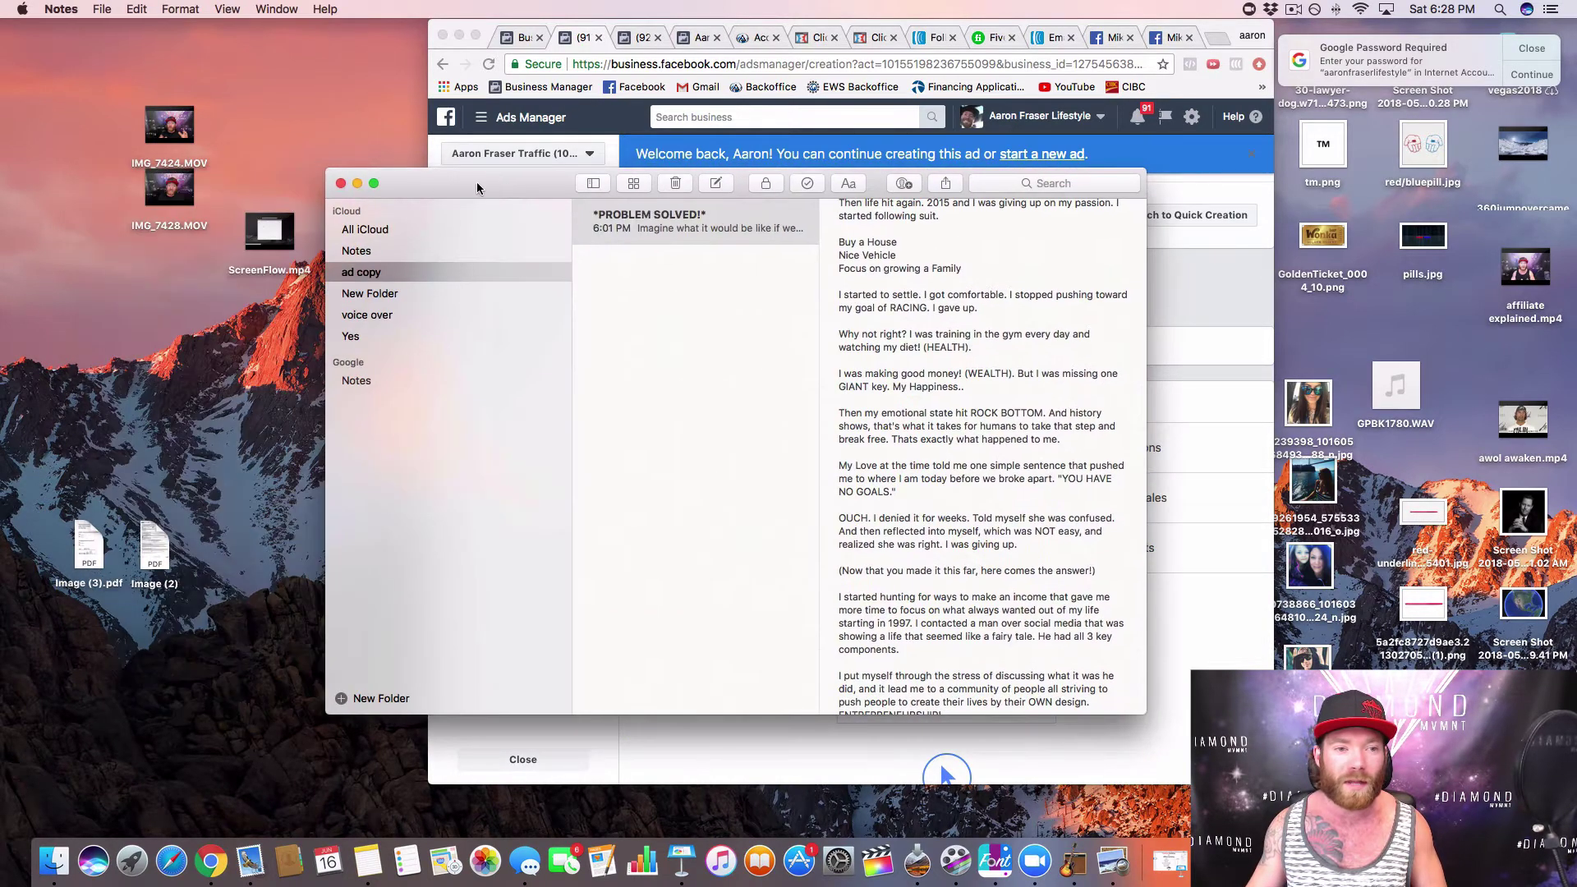
pyautogui.click(356, 184)
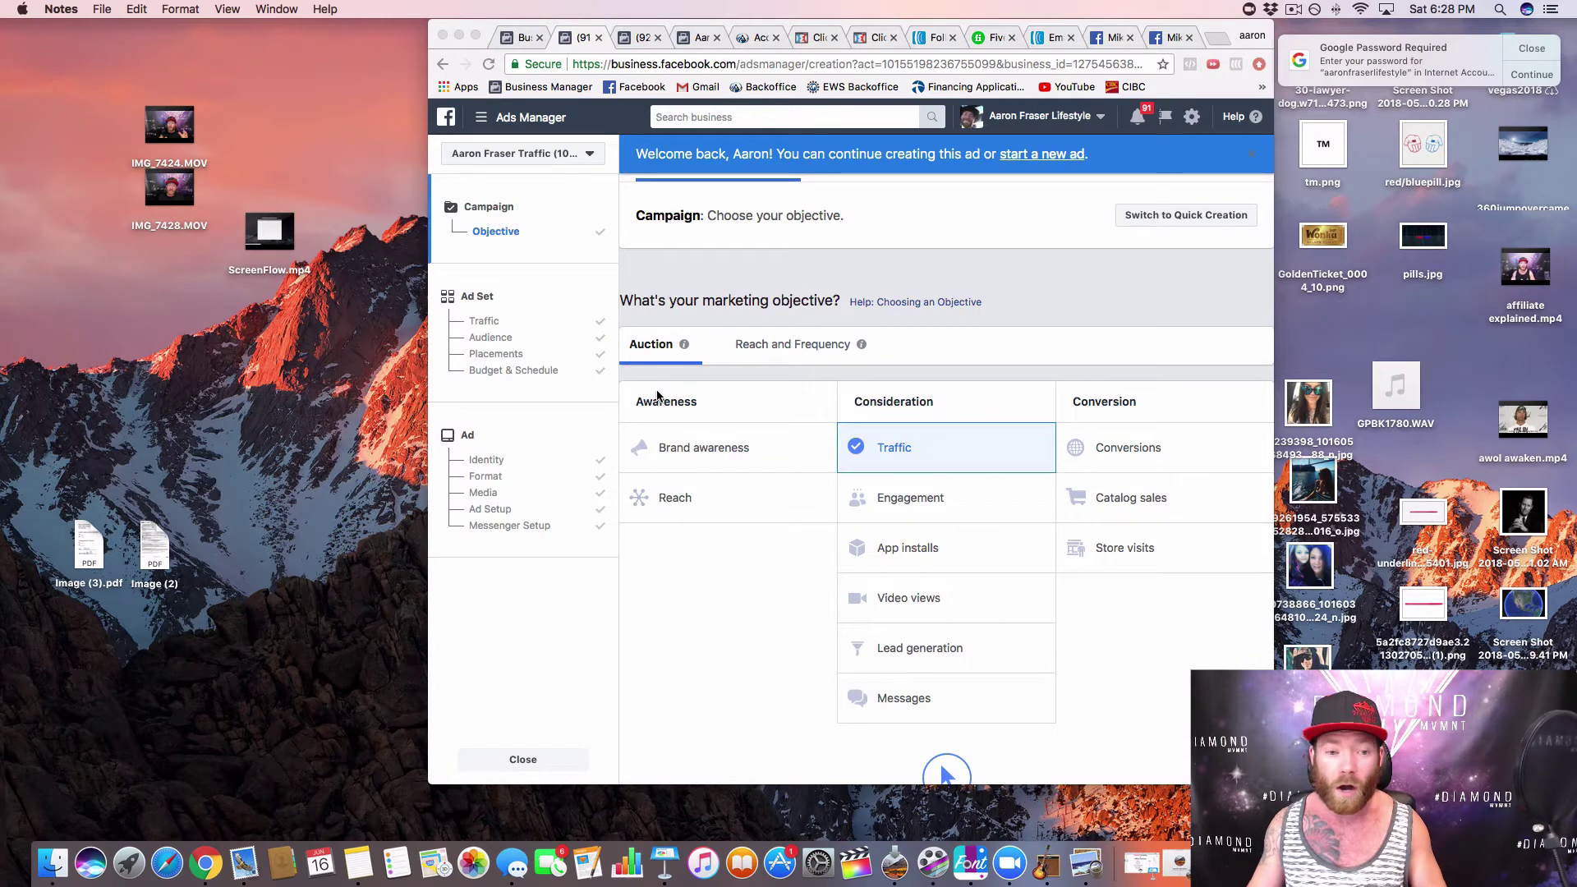
pyautogui.click(41, 859)
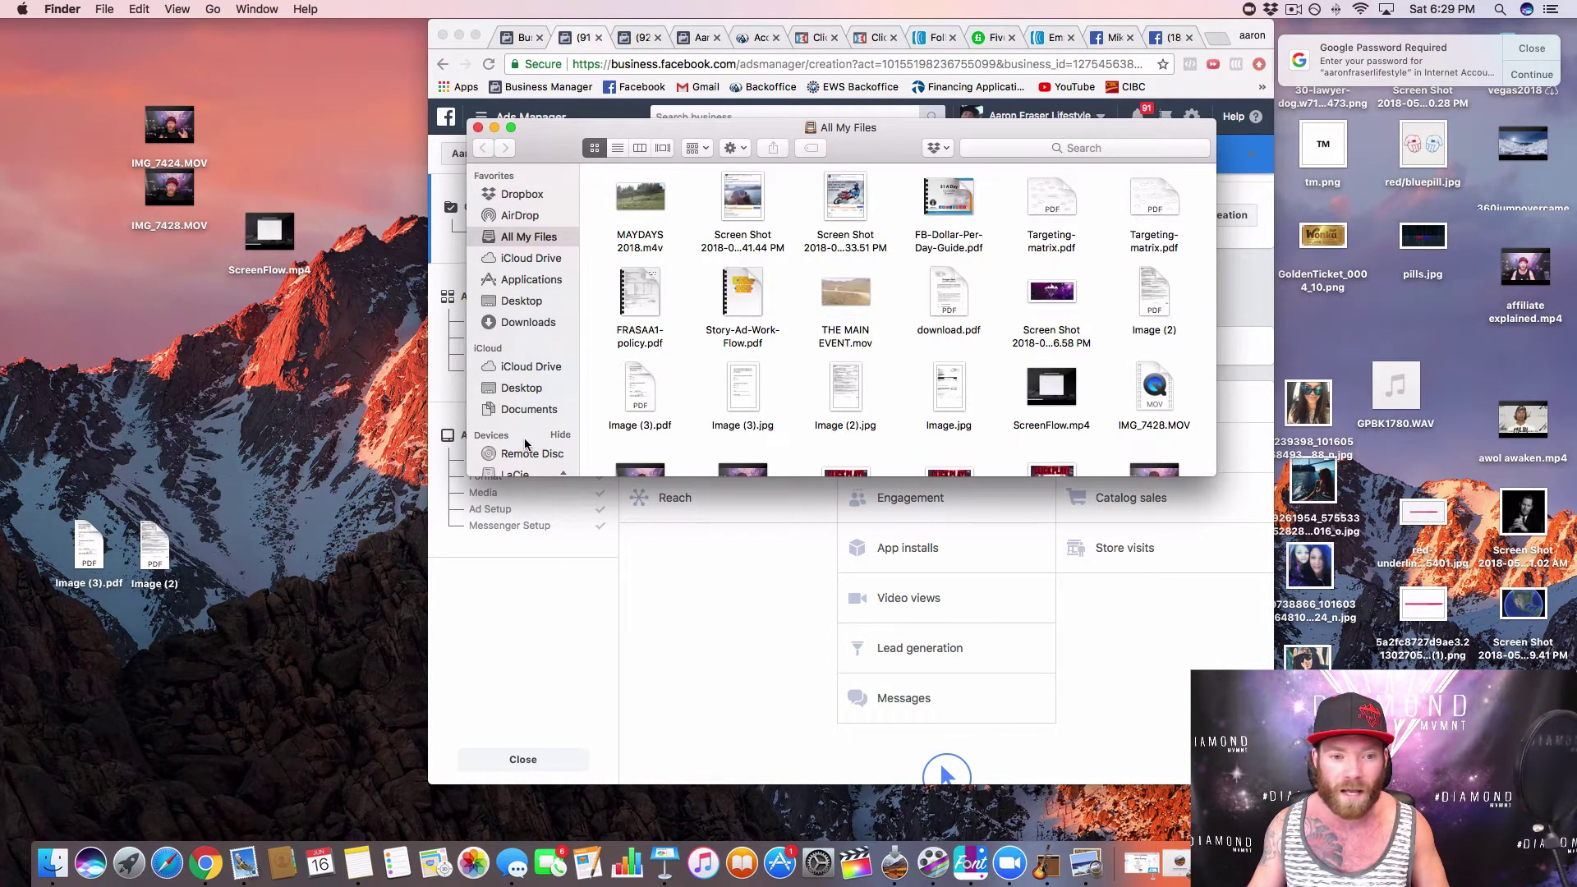
pyautogui.scroll(-2, 527, 444)
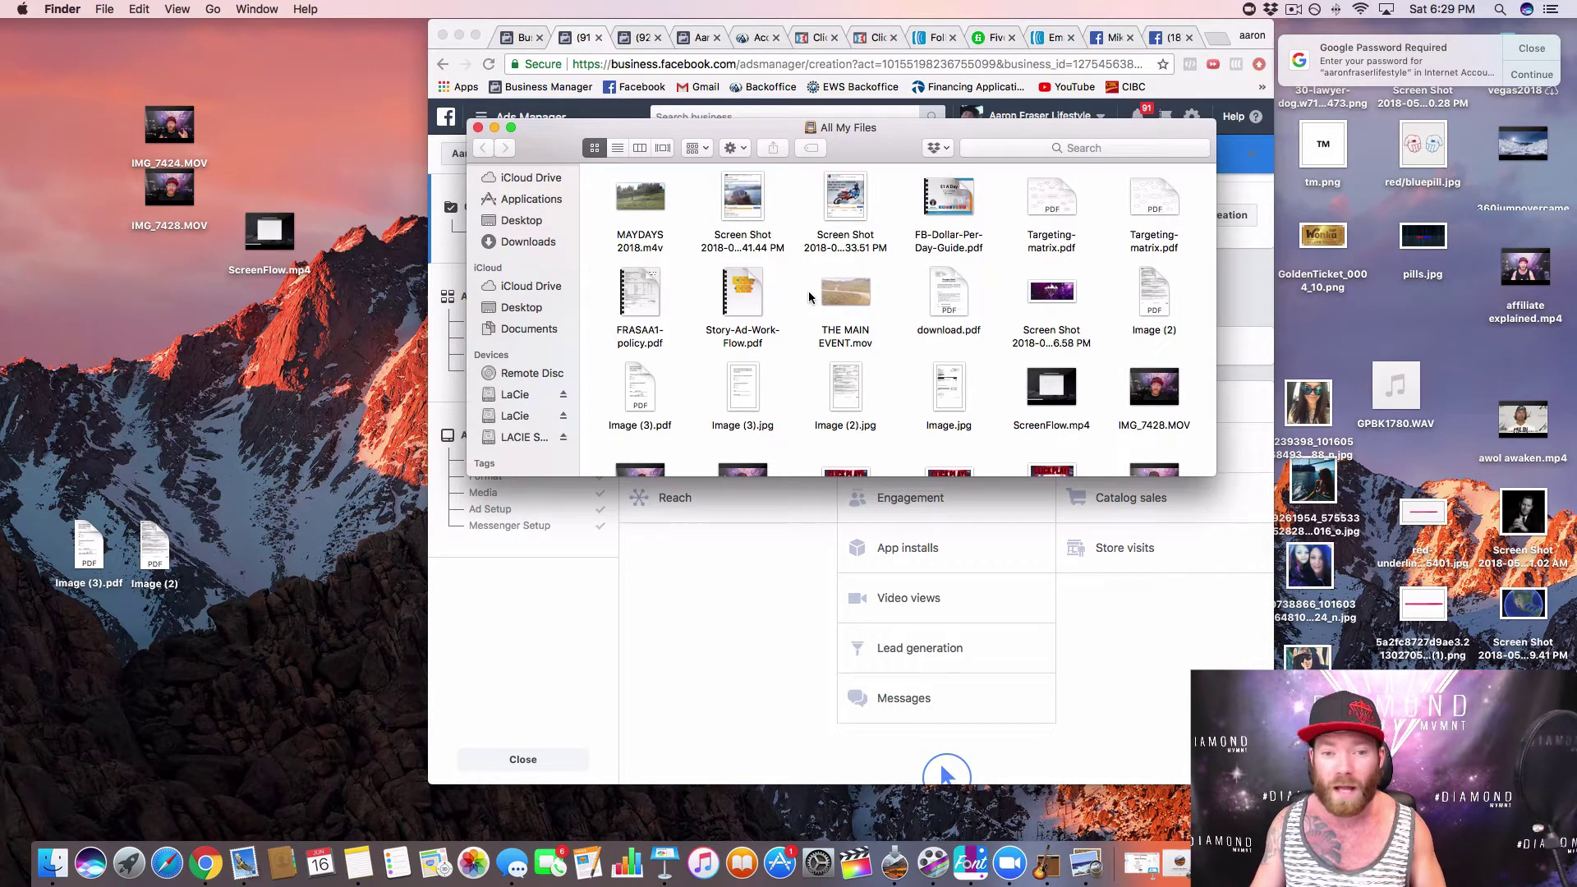
pyautogui.click(494, 128)
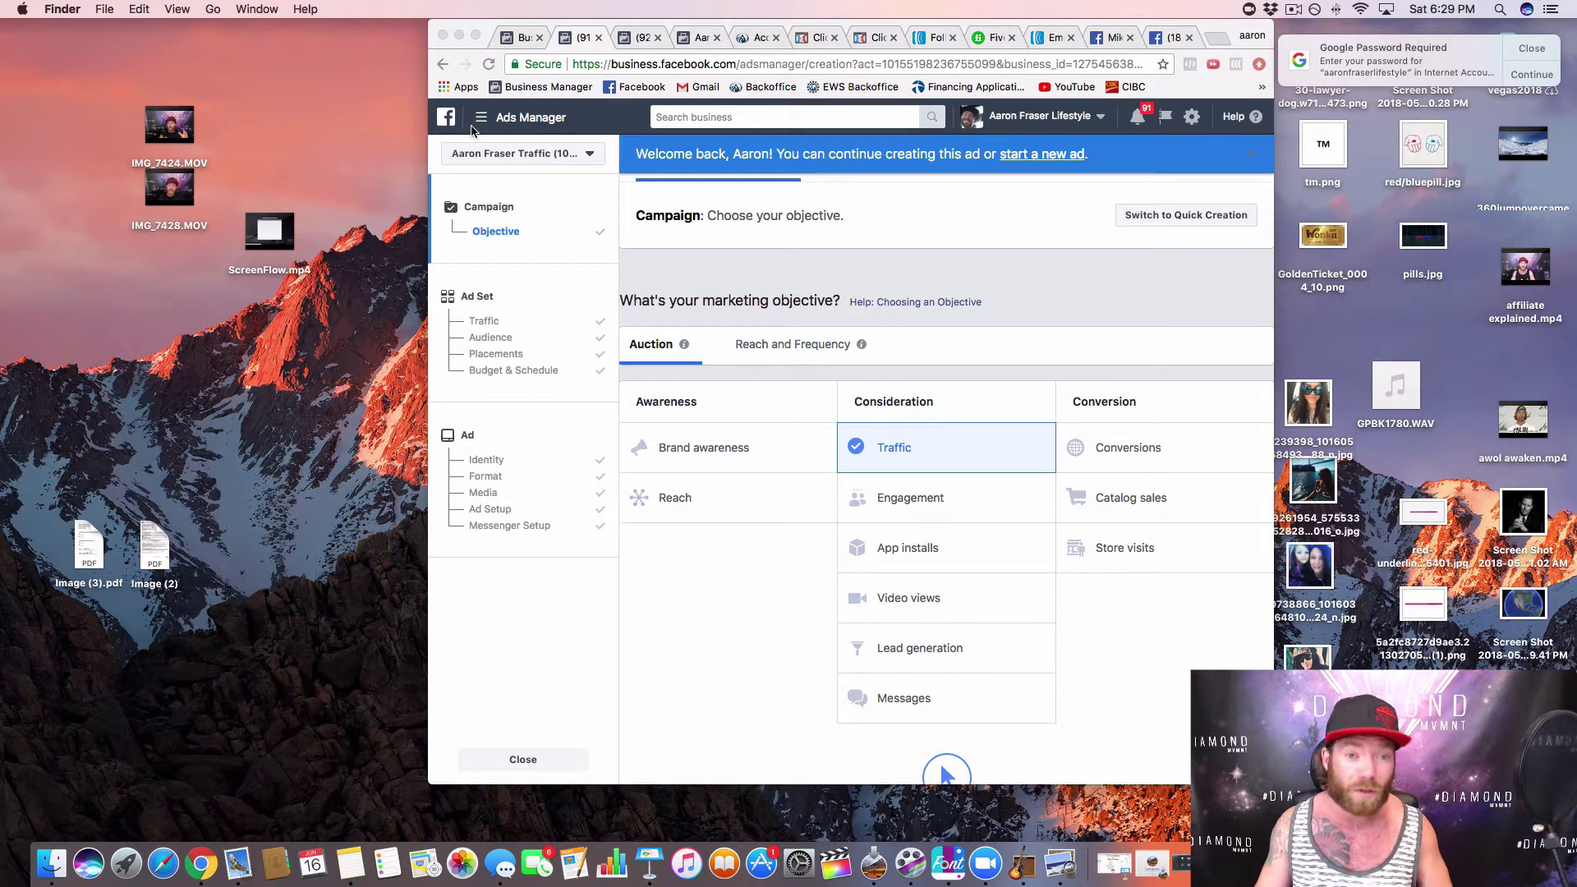
# Step: Maximize the browser, set the campaign objective to Conversions and continue to the ad set
pyautogui.click(478, 38)
pyautogui.click(478, 39)
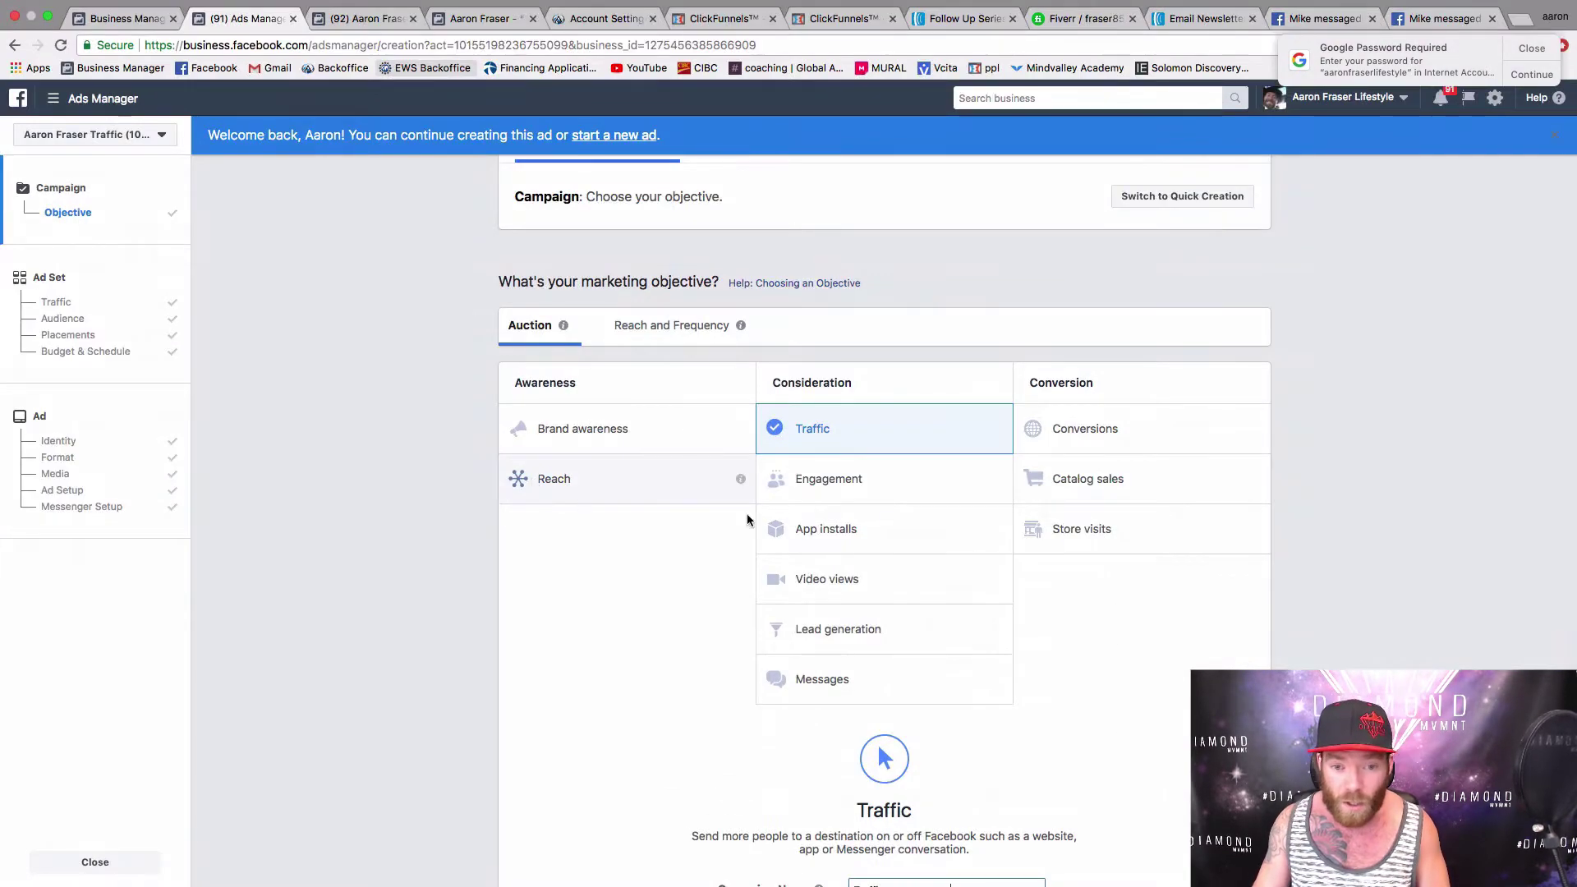
pyautogui.click(1083, 430)
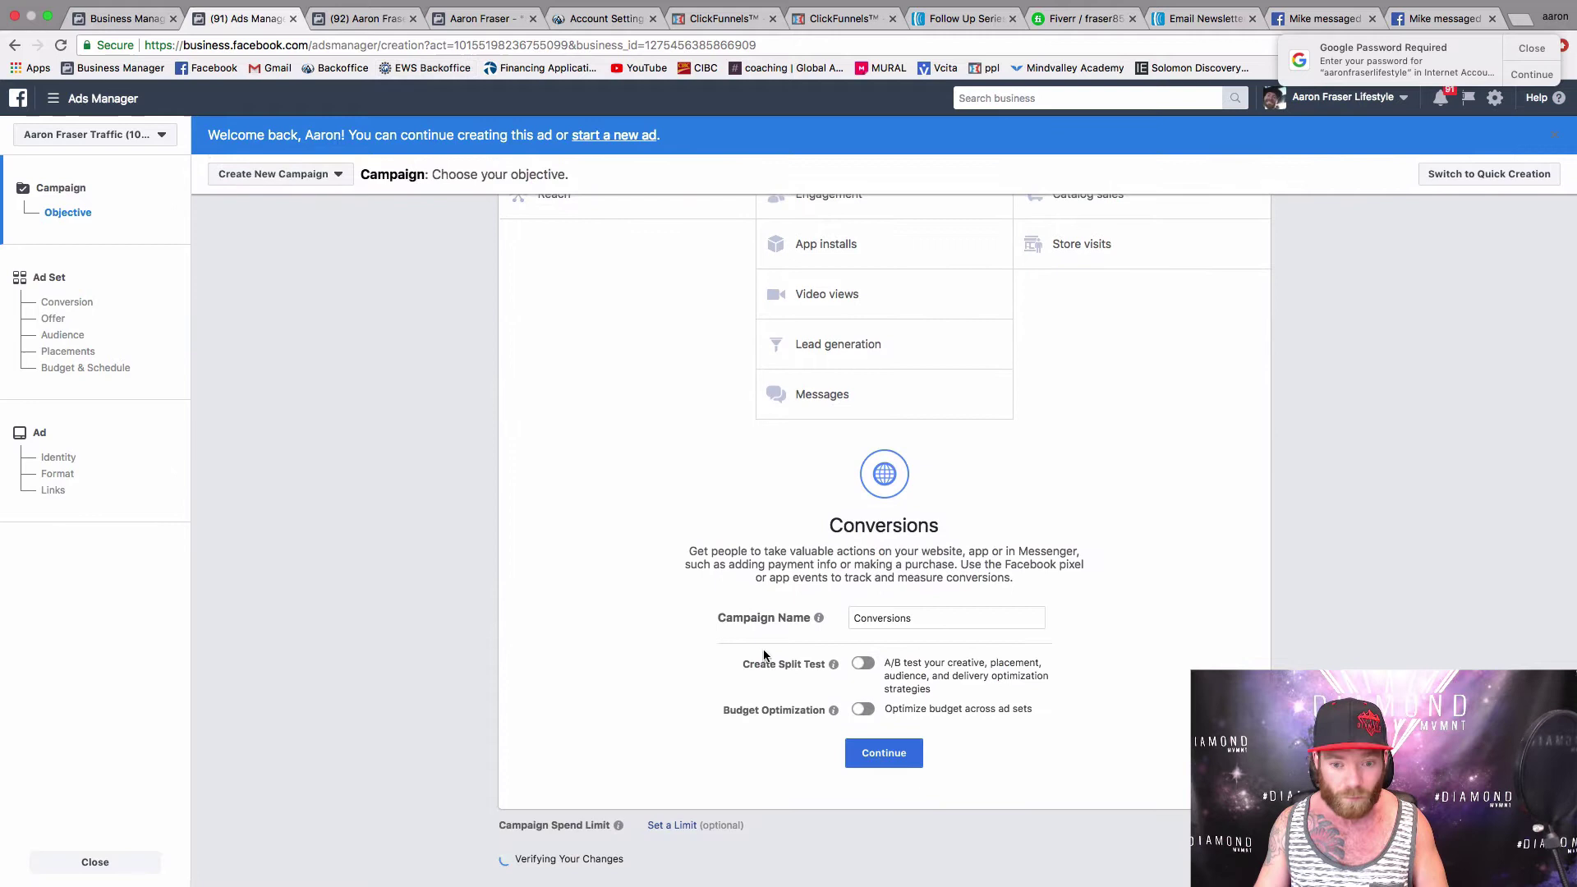
pyautogui.click(870, 752)
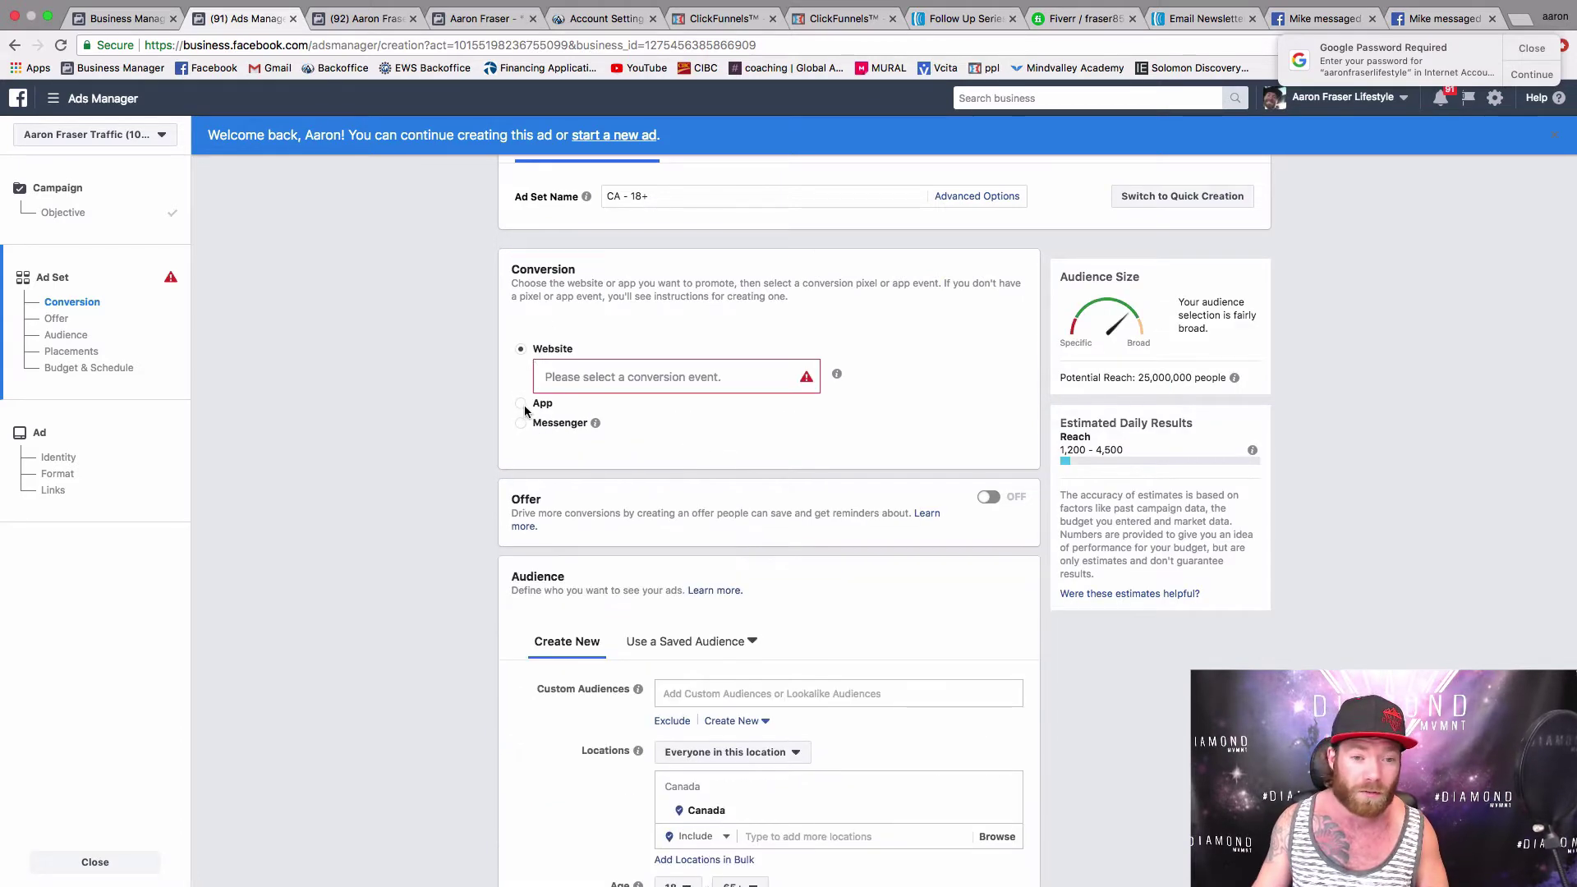
# Step: Choose Lead from the pixel events as the website conversion event
pyautogui.click(639, 375)
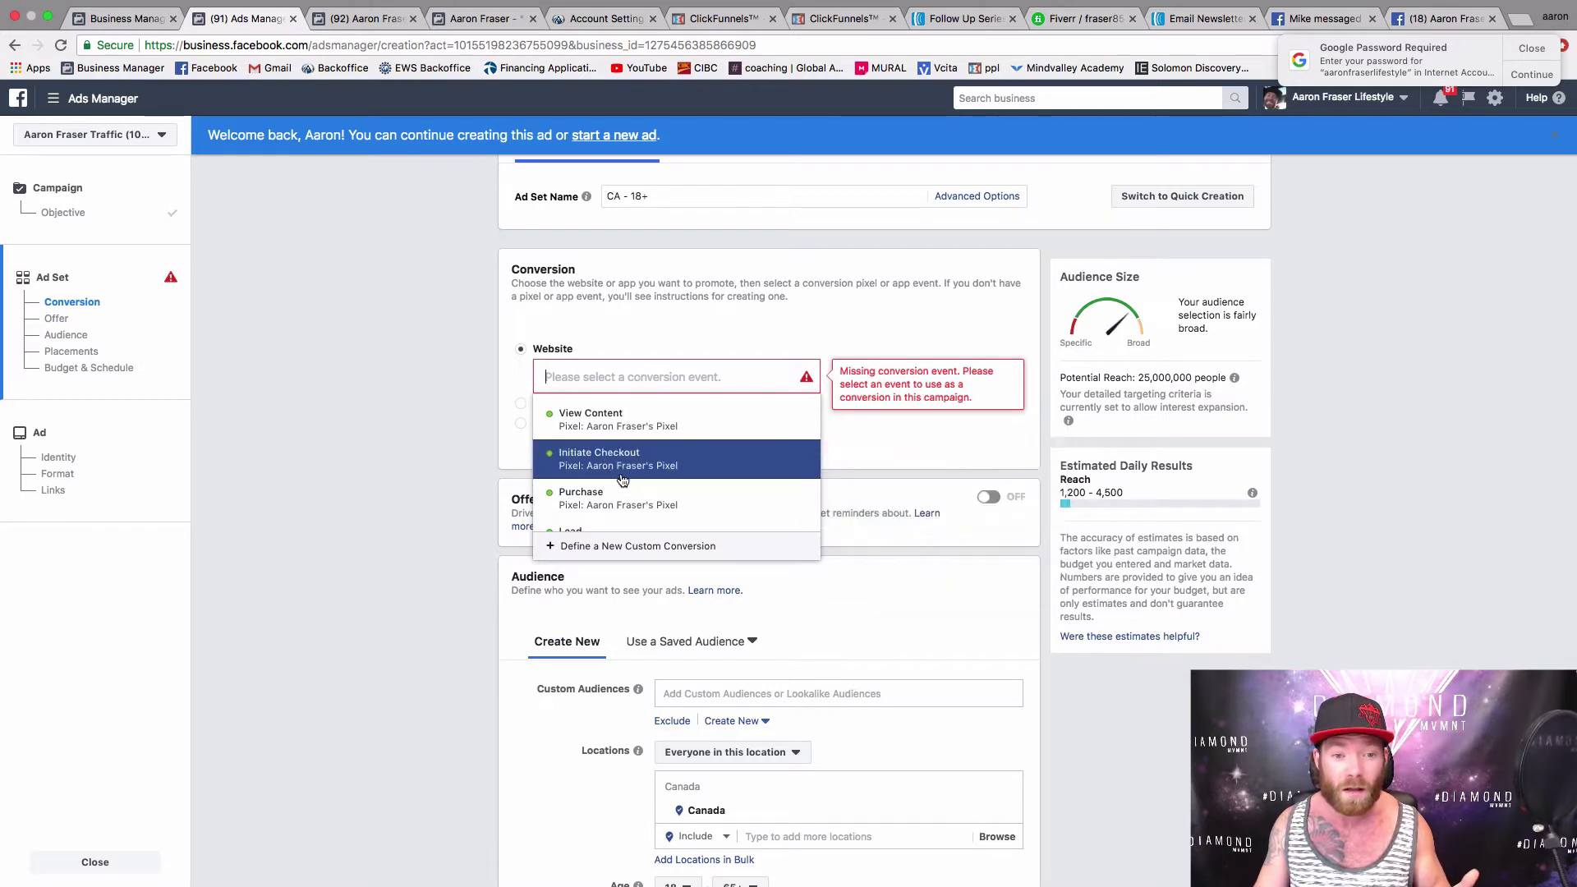
pyautogui.scroll(-1, 623, 472)
pyautogui.click(623, 476)
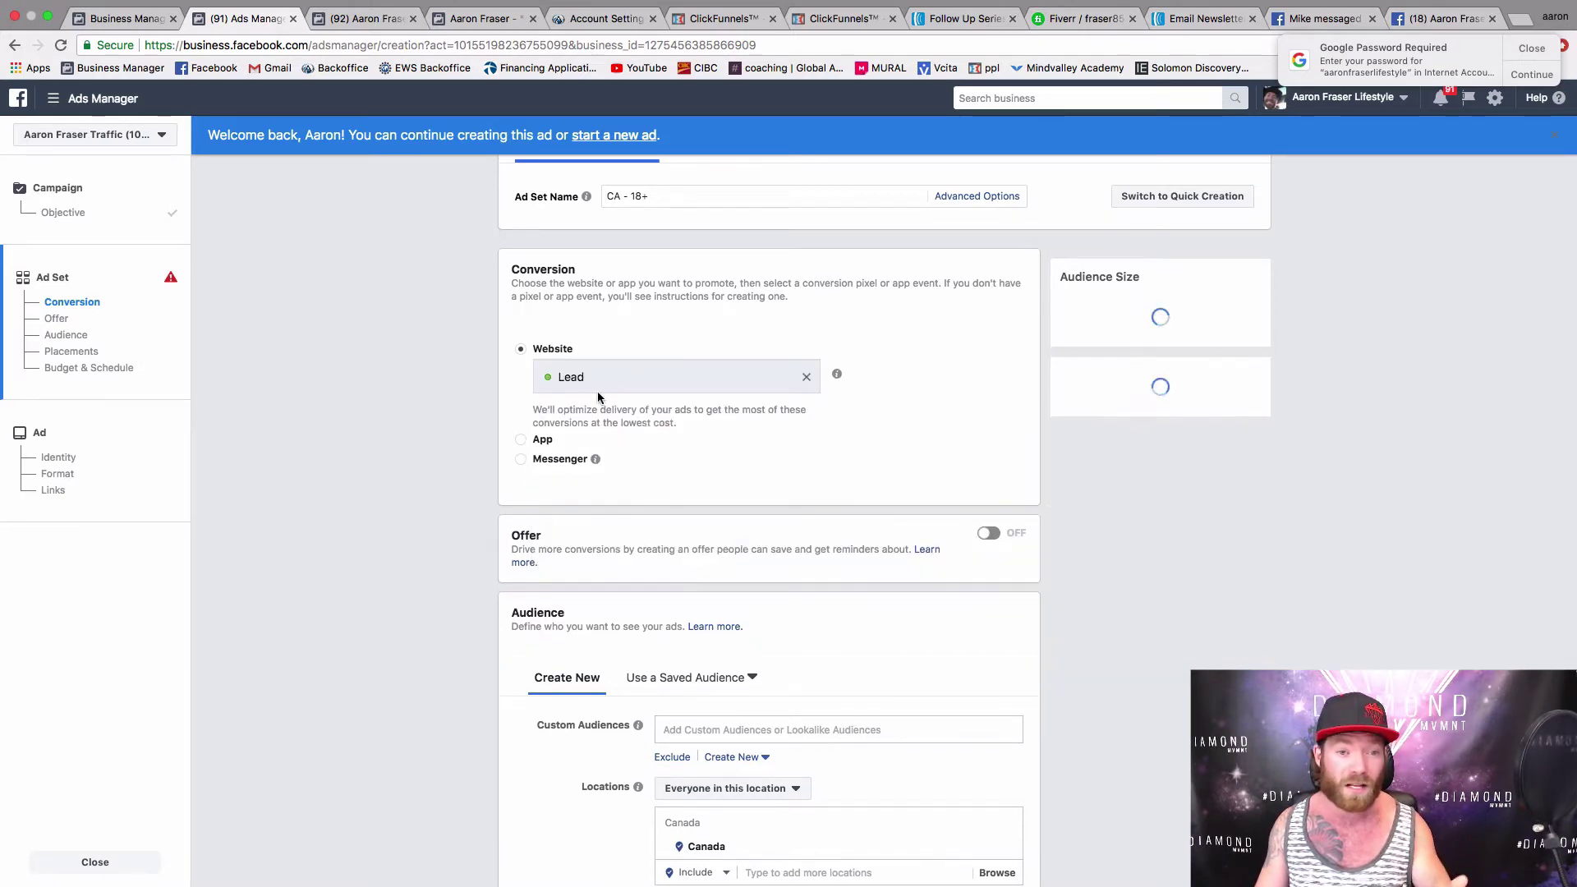
pyautogui.scroll(-3, 616, 386)
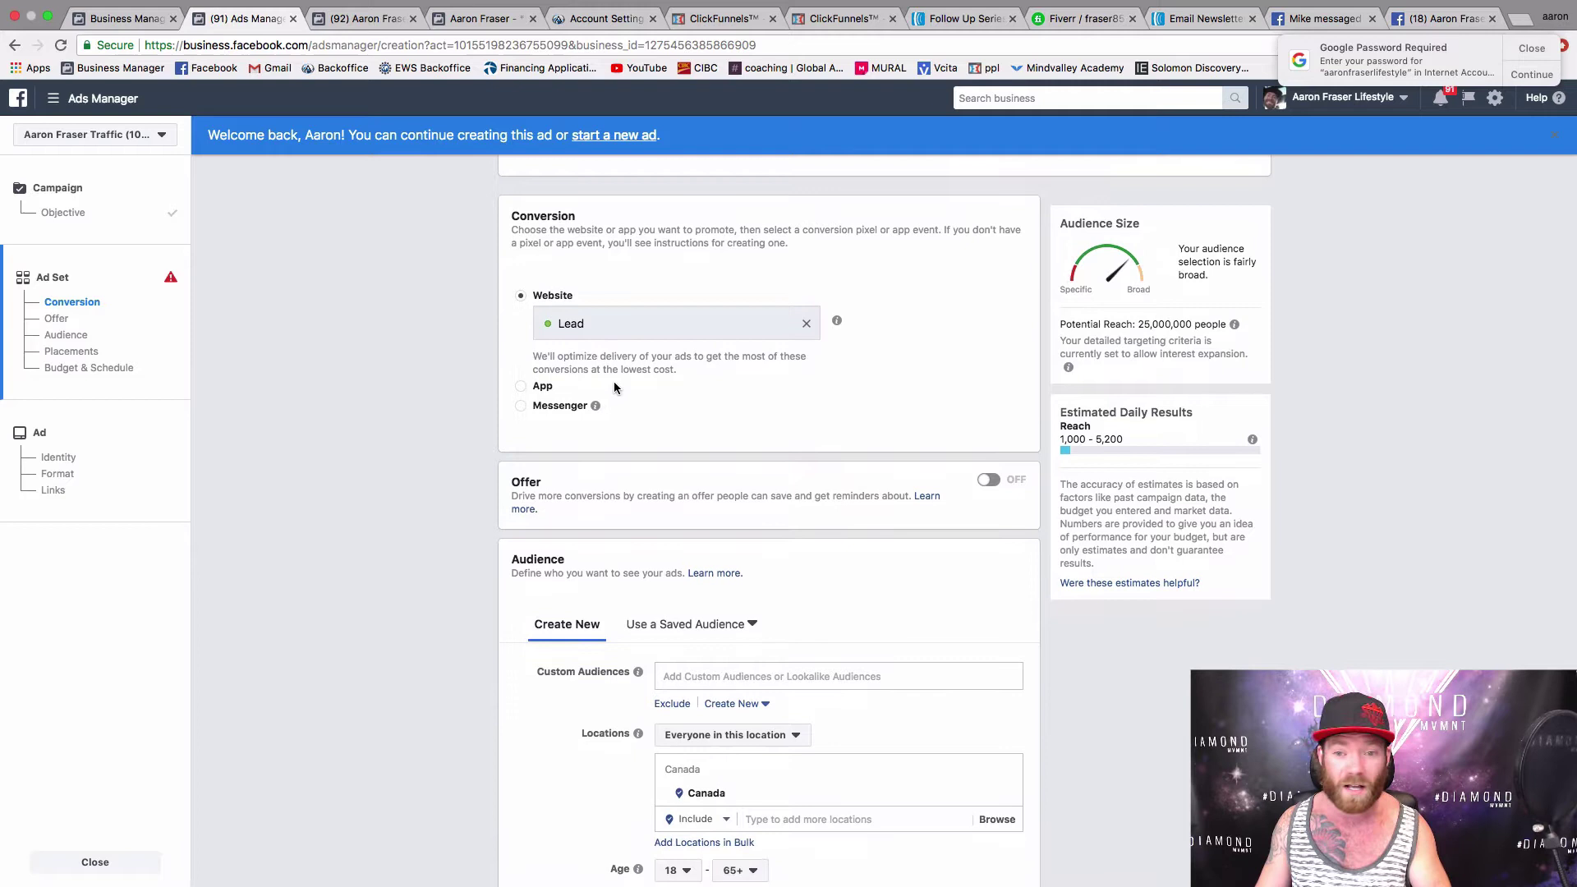
pyautogui.scroll(-2, 614, 383)
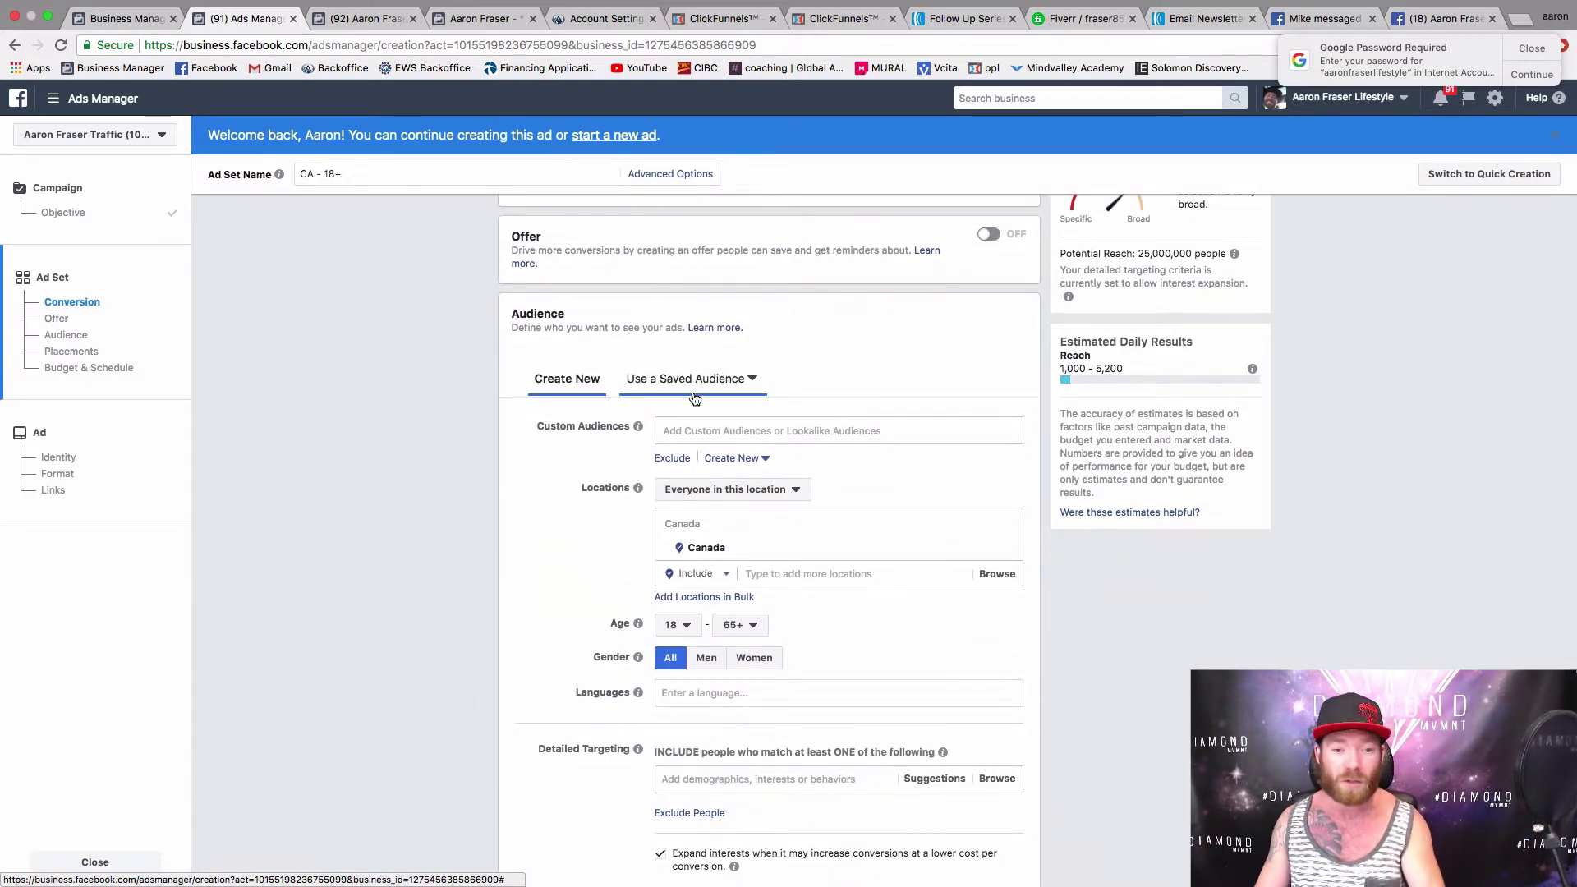
pyautogui.scroll(-1, 694, 399)
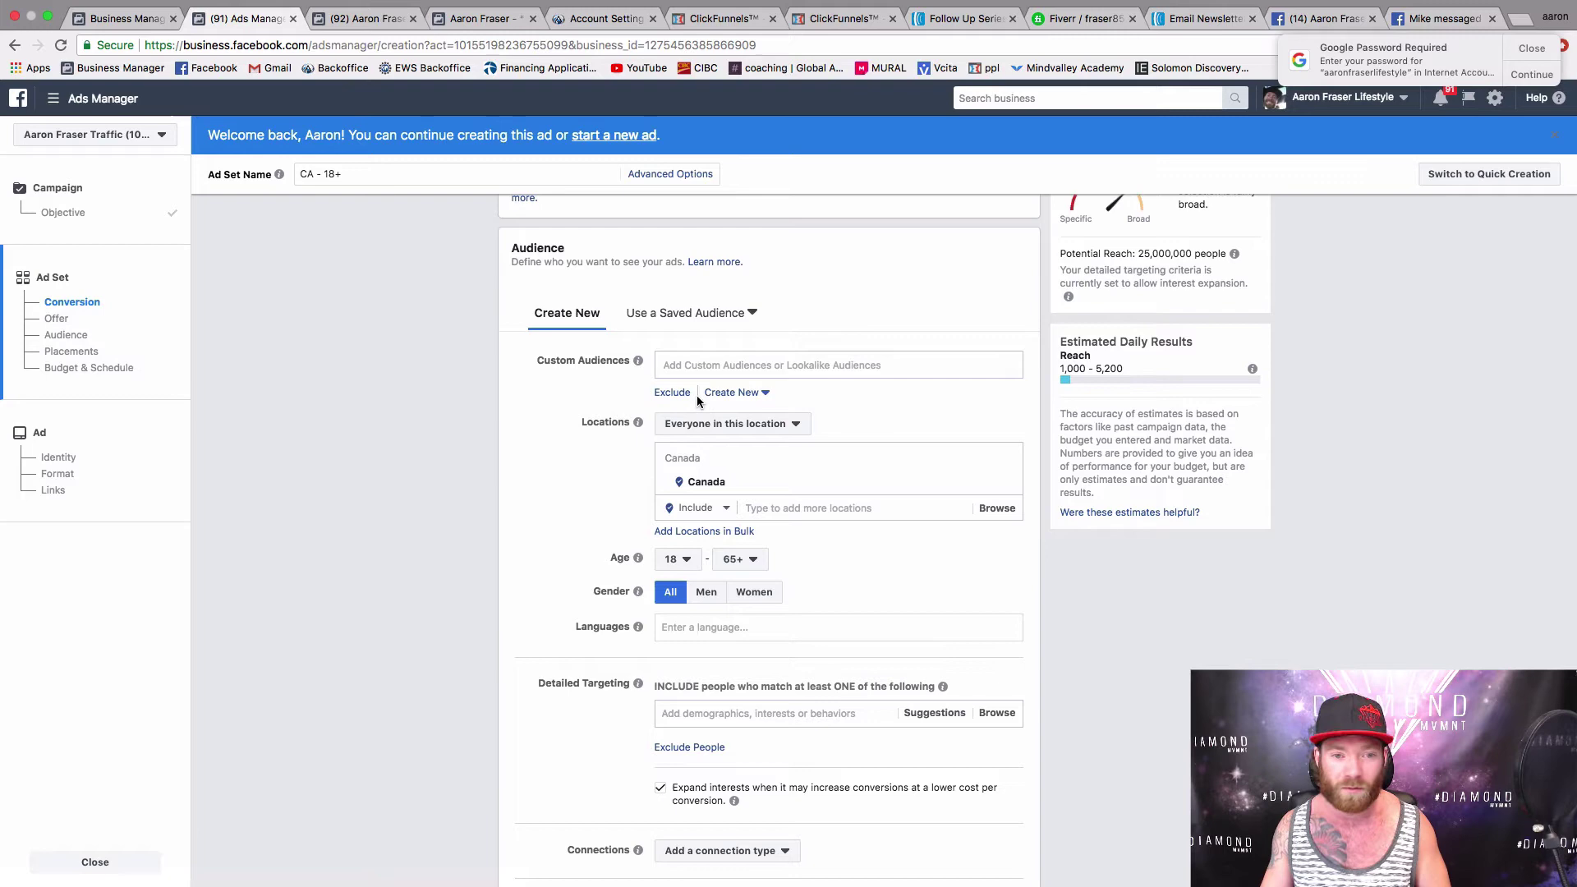
# Step: Set the audience age range to 22 through 50
pyautogui.scroll(-1, 696, 396)
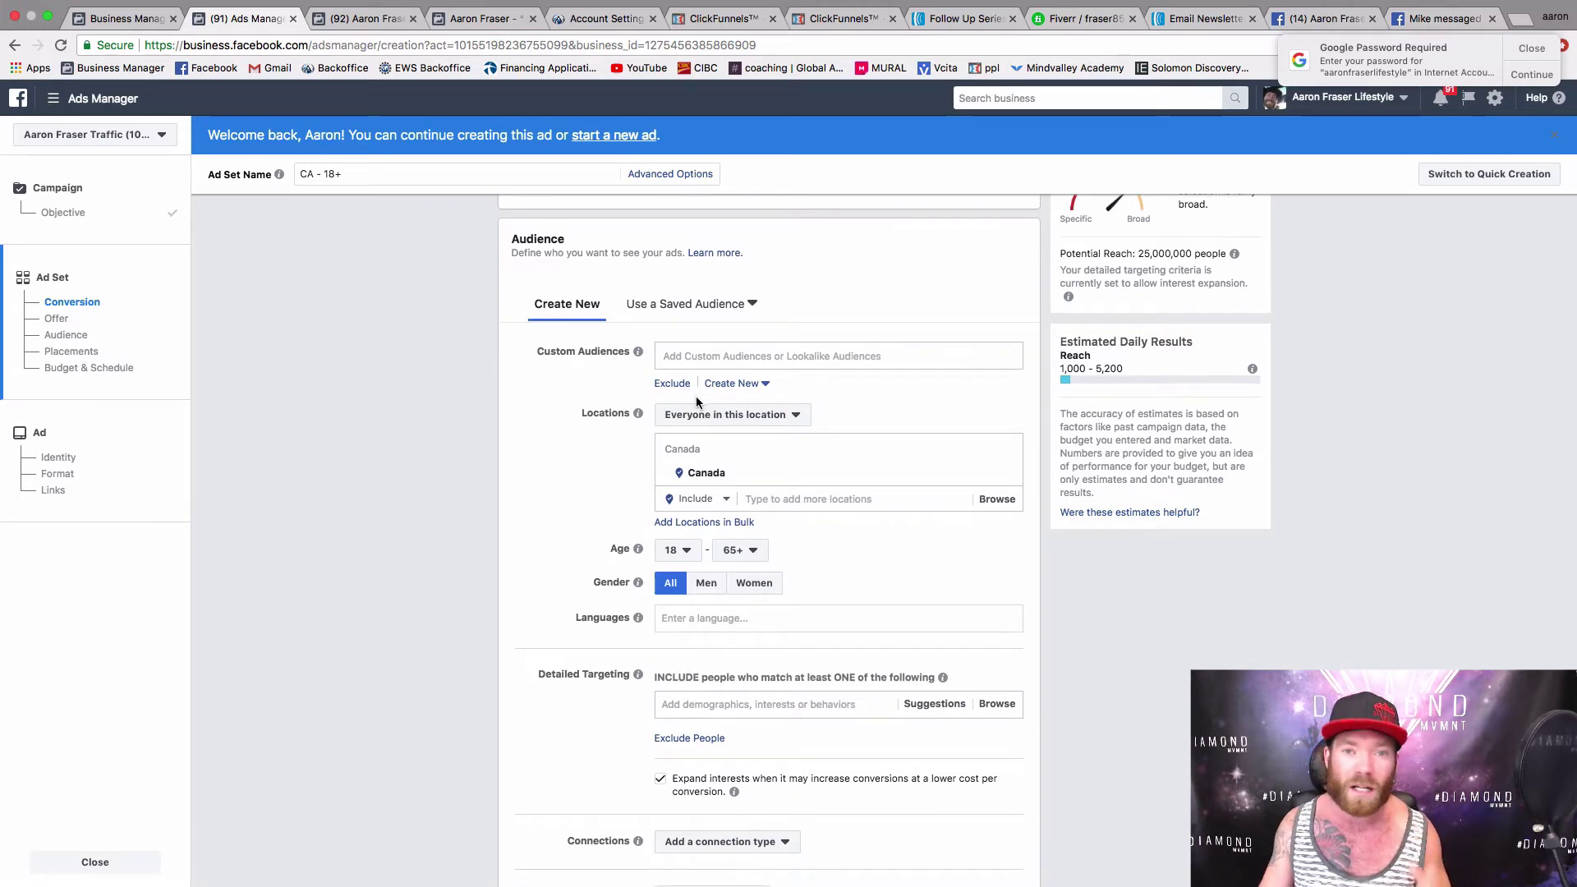
pyautogui.scroll(-5, 699, 397)
pyautogui.scroll(-7, 701, 387)
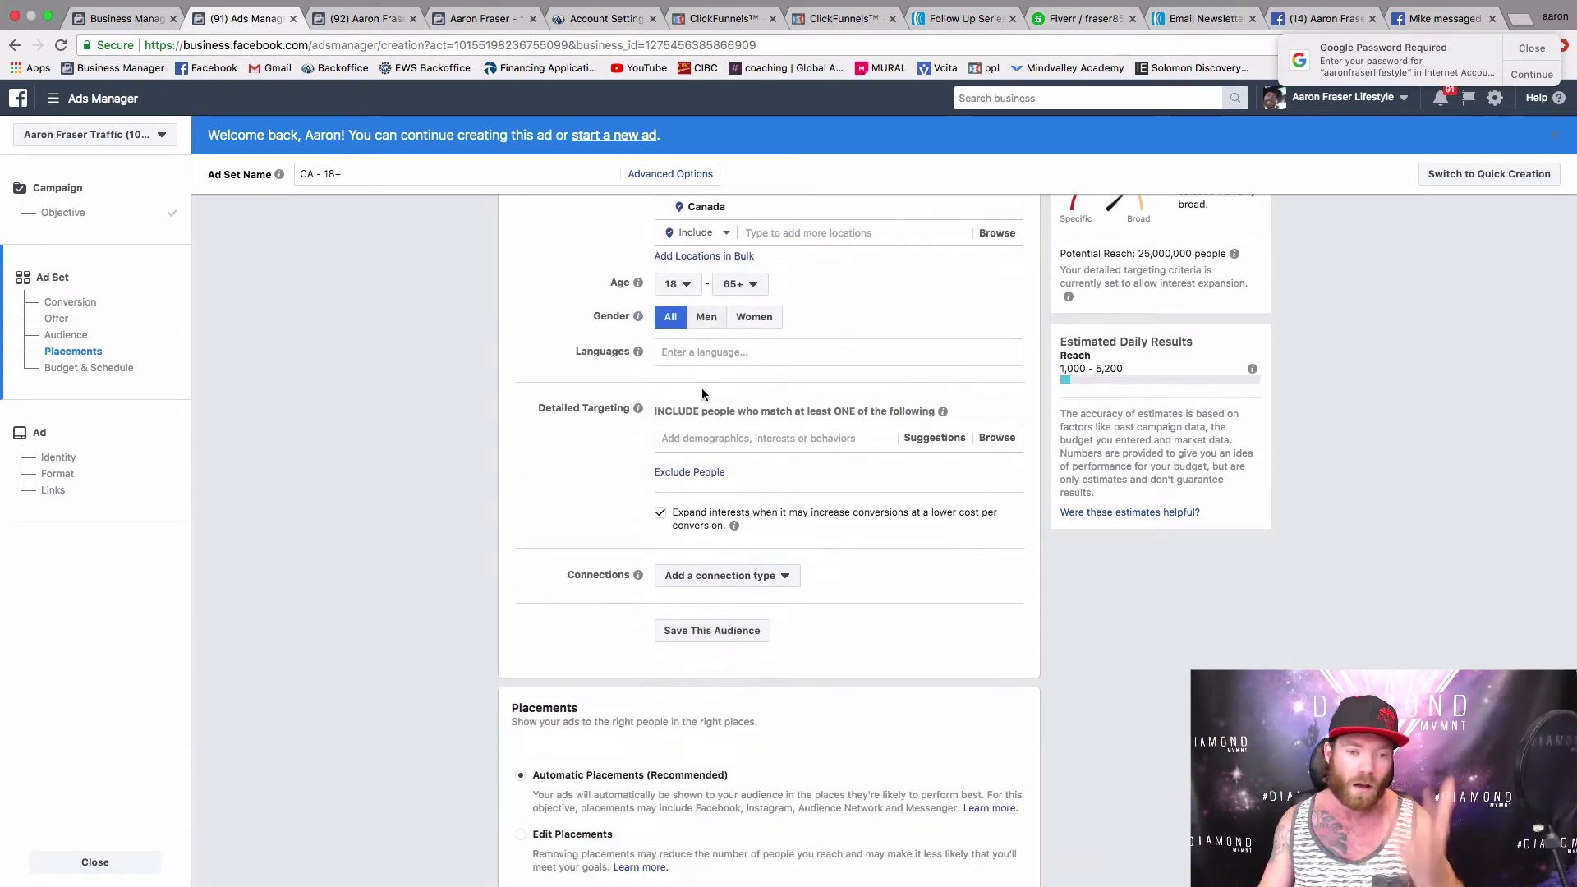
pyautogui.scroll(8, 703, 386)
pyautogui.scroll(2, 703, 386)
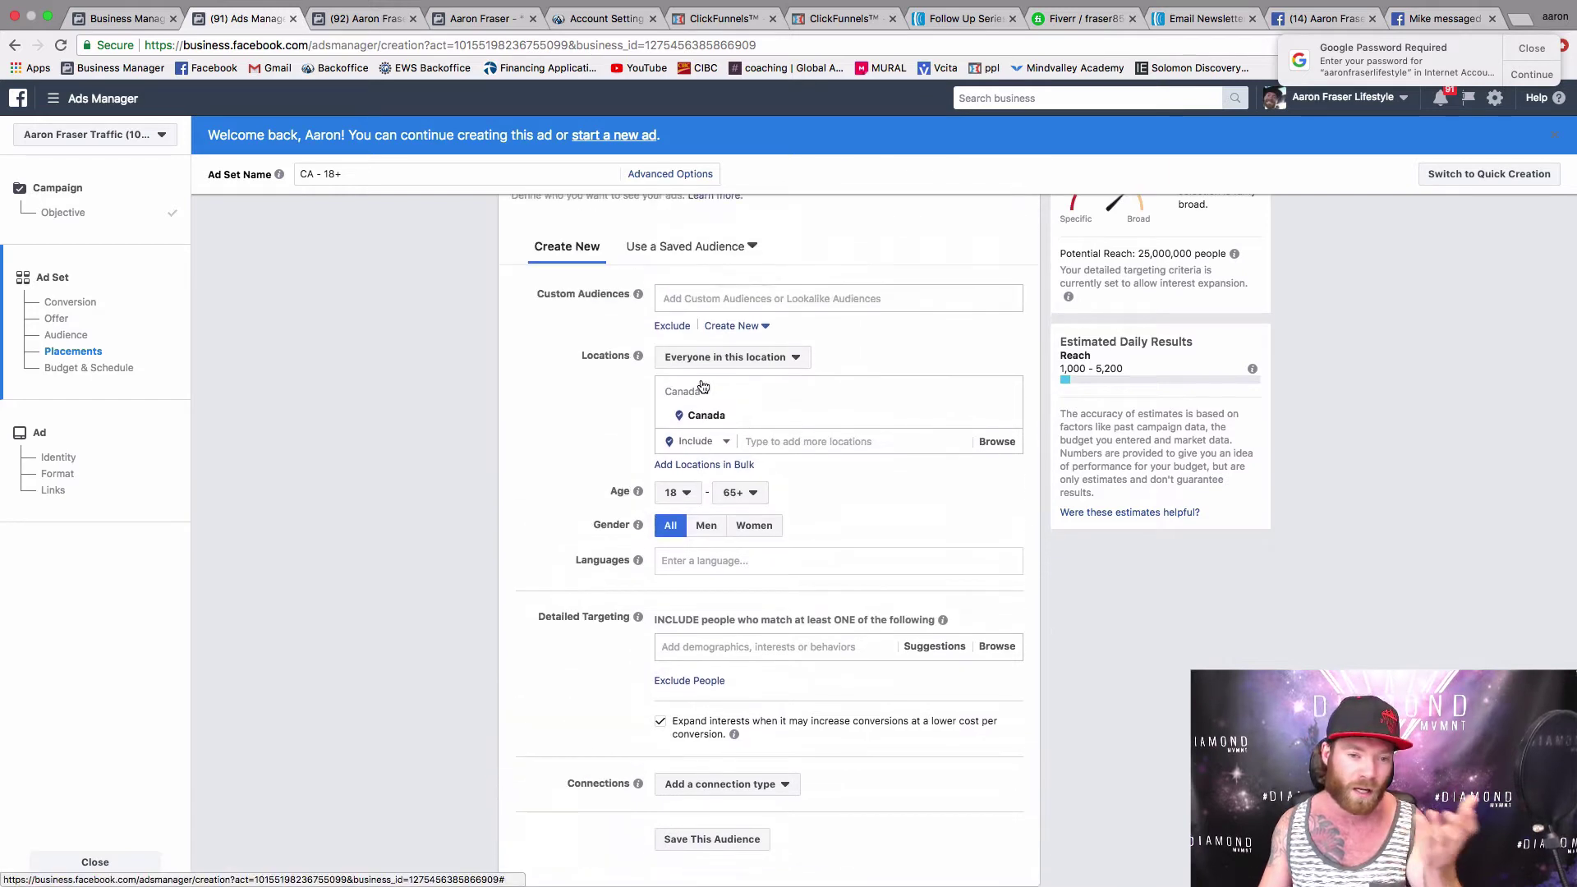
pyautogui.click(682, 444)
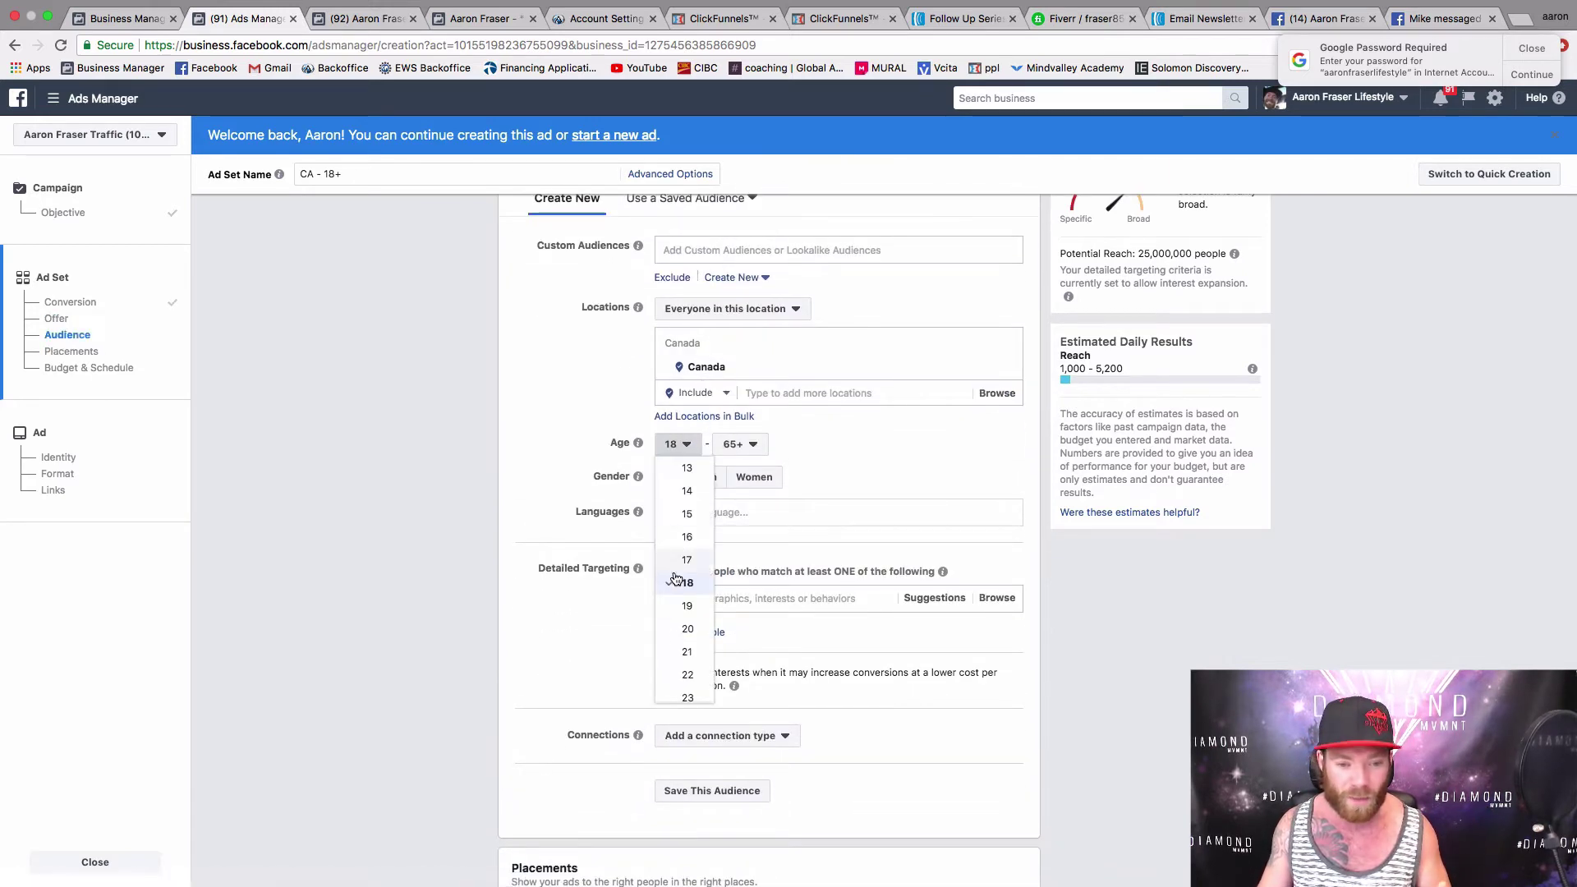
pyautogui.click(687, 675)
pyautogui.click(738, 447)
pyautogui.scroll(3, 741, 476)
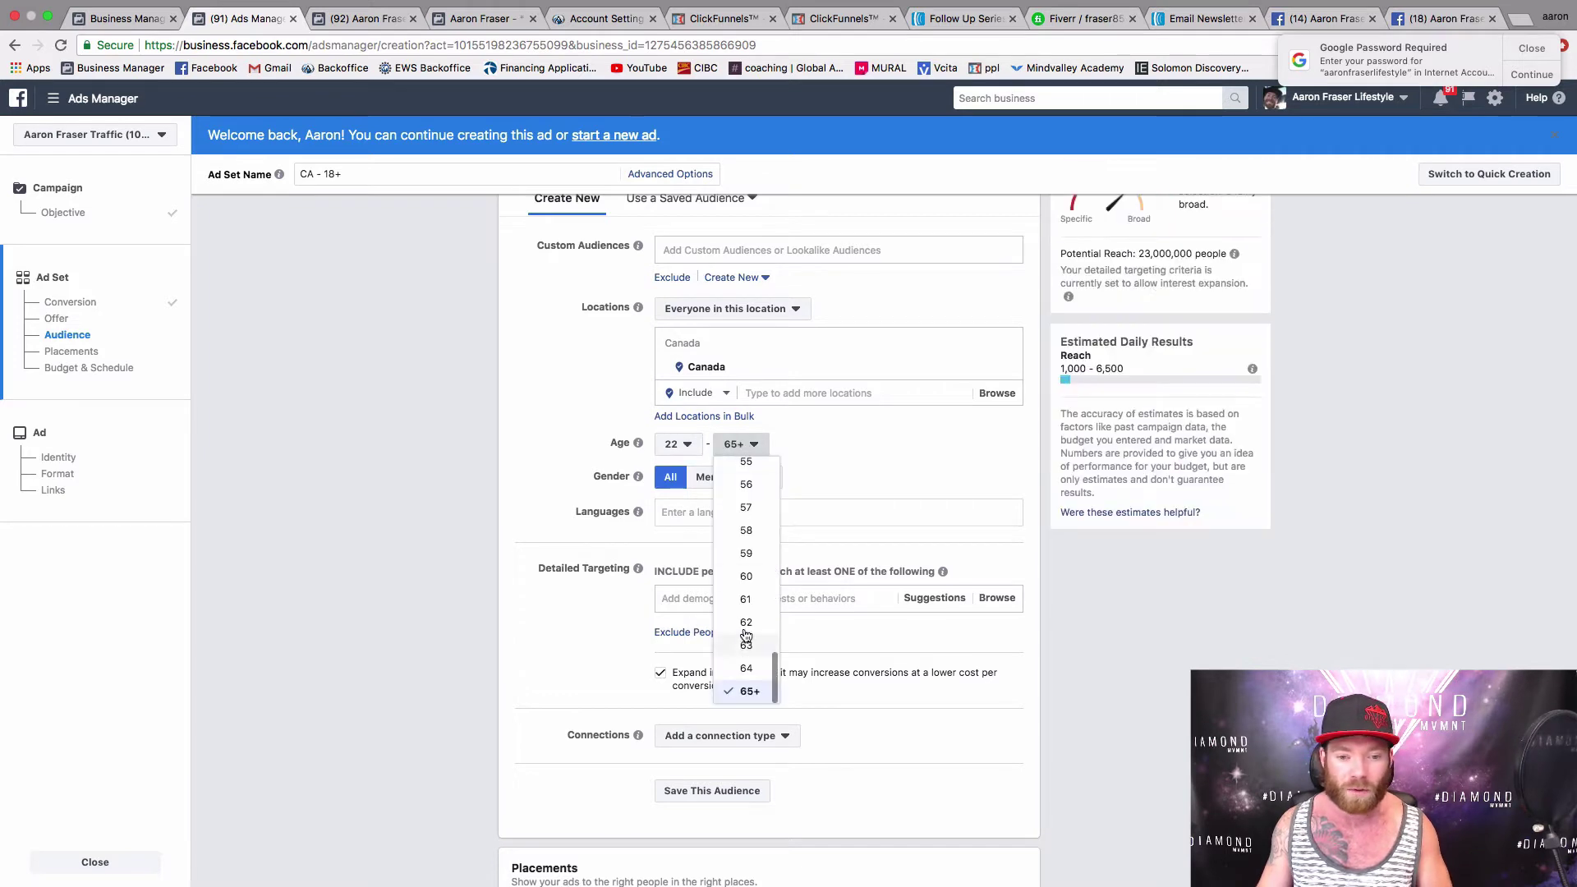
pyautogui.scroll(1, 738, 484)
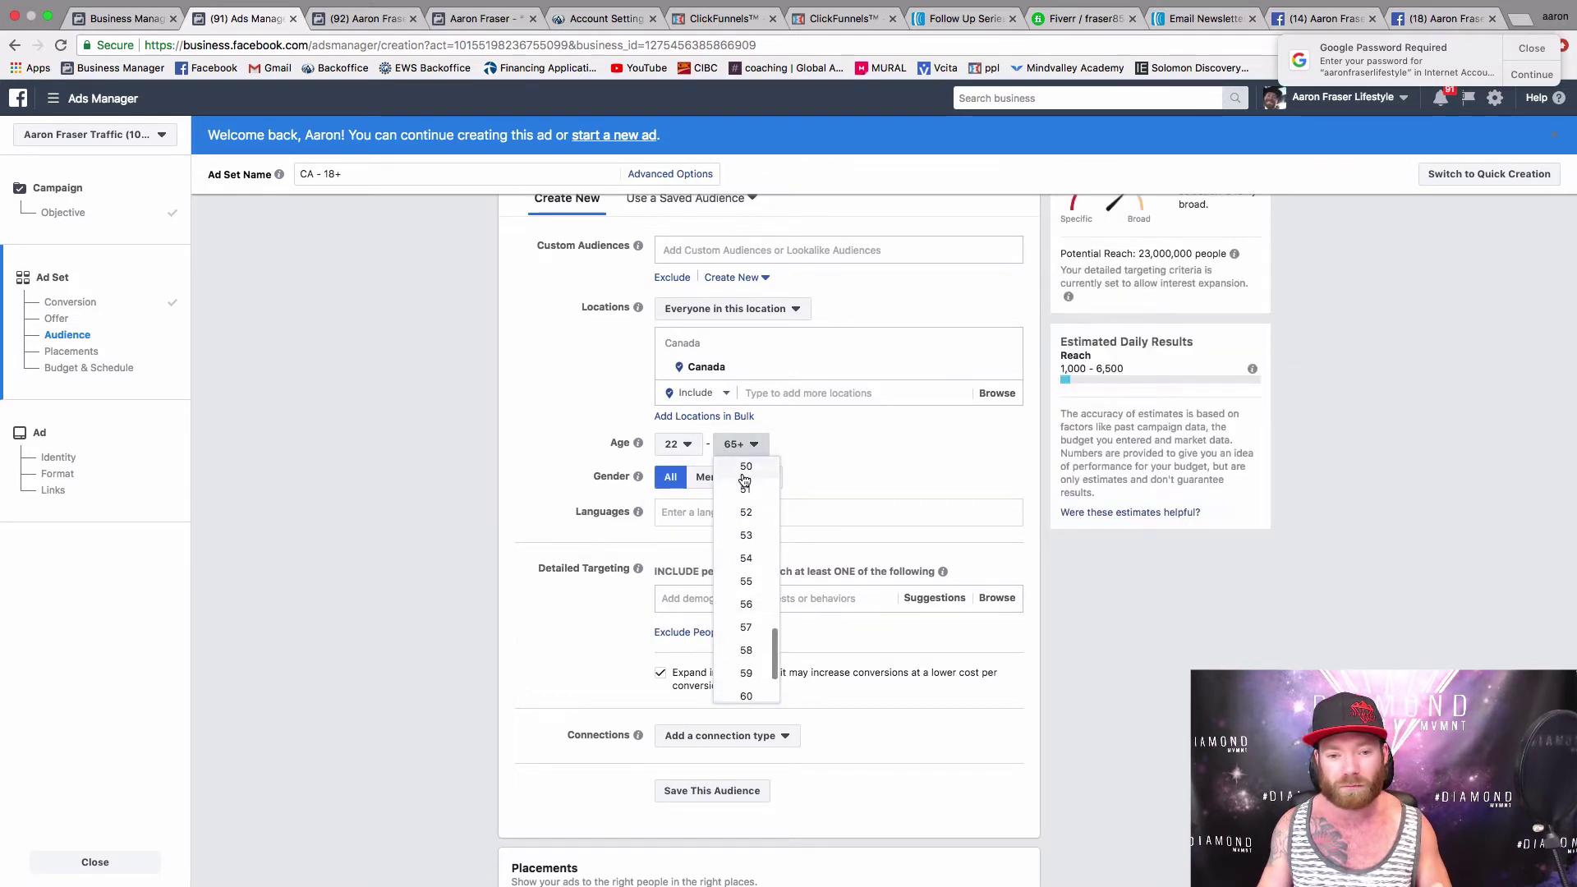
pyautogui.click(743, 465)
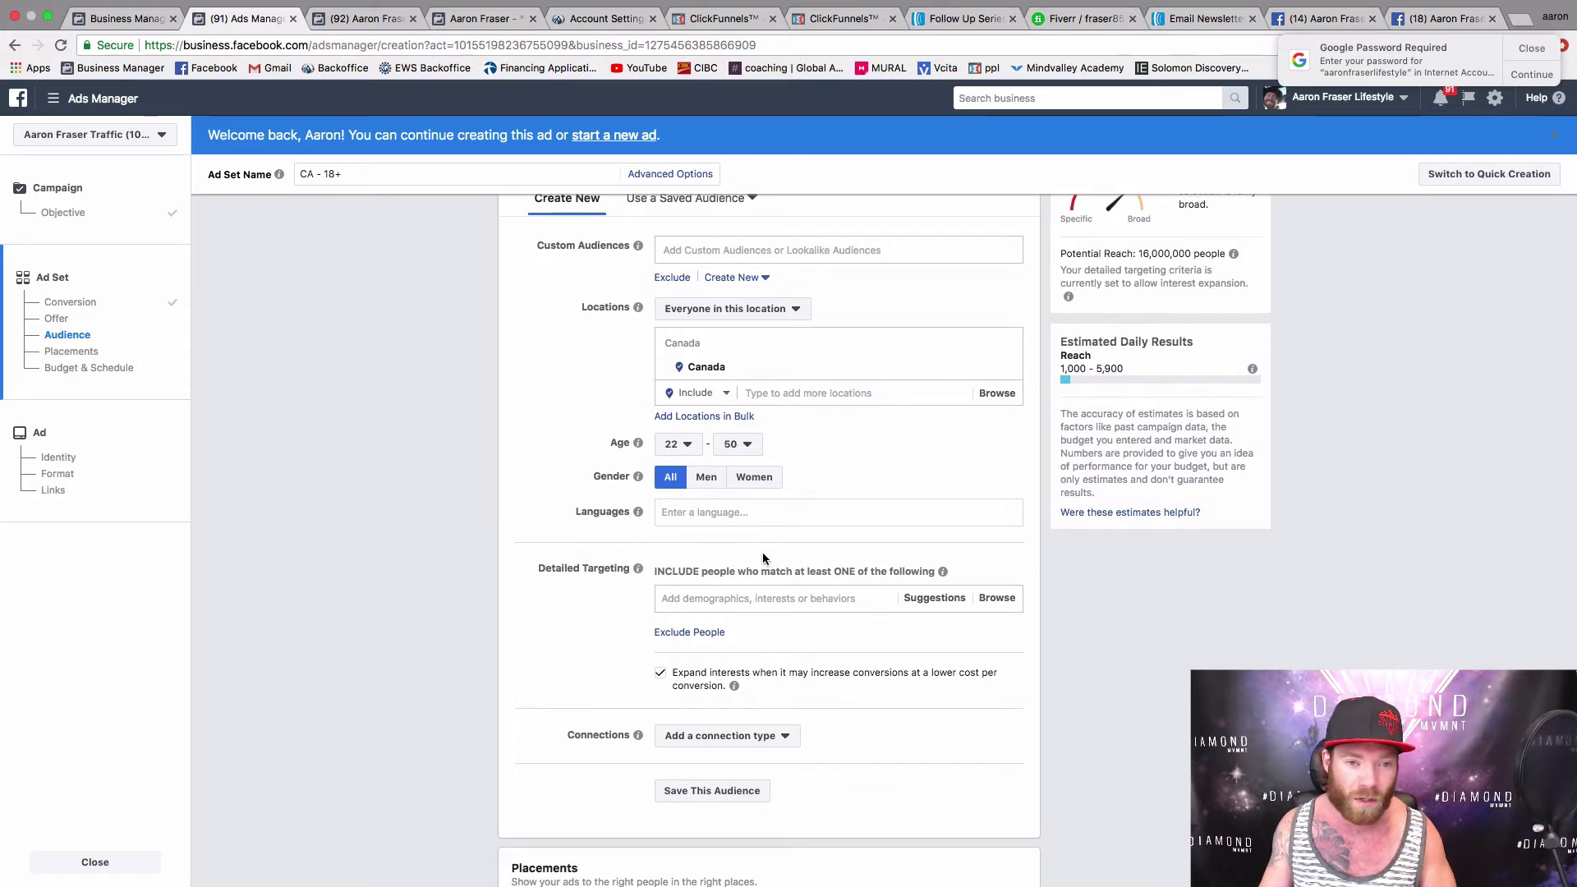
# Step: Add United States as a target location alongside Canada
pyautogui.scroll(-3, 759, 561)
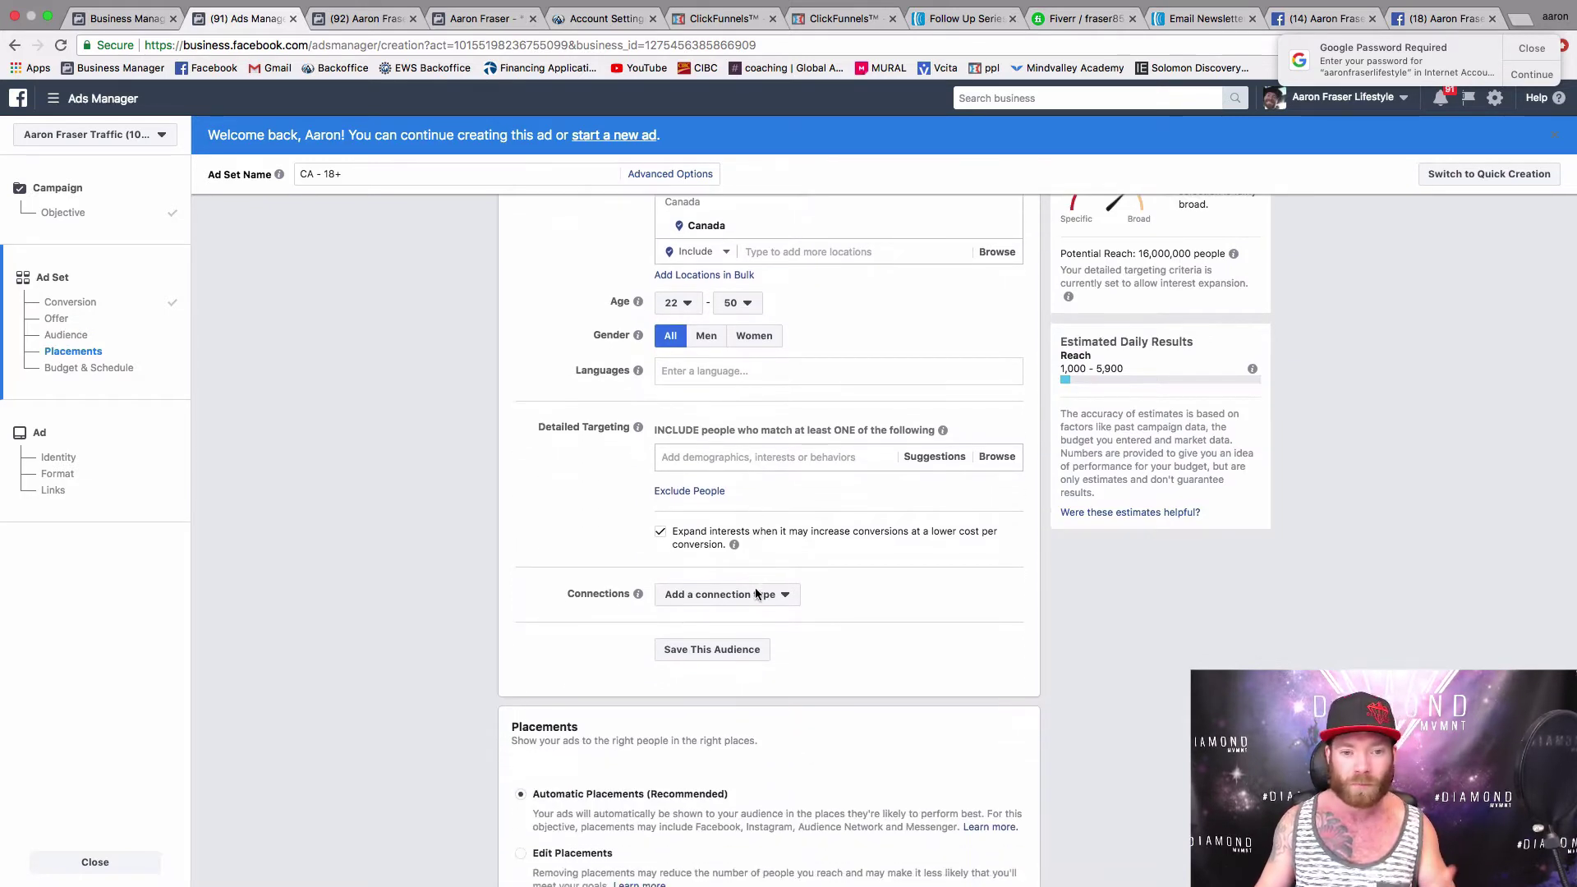
pyautogui.scroll(3, 758, 579)
pyautogui.click(765, 438)
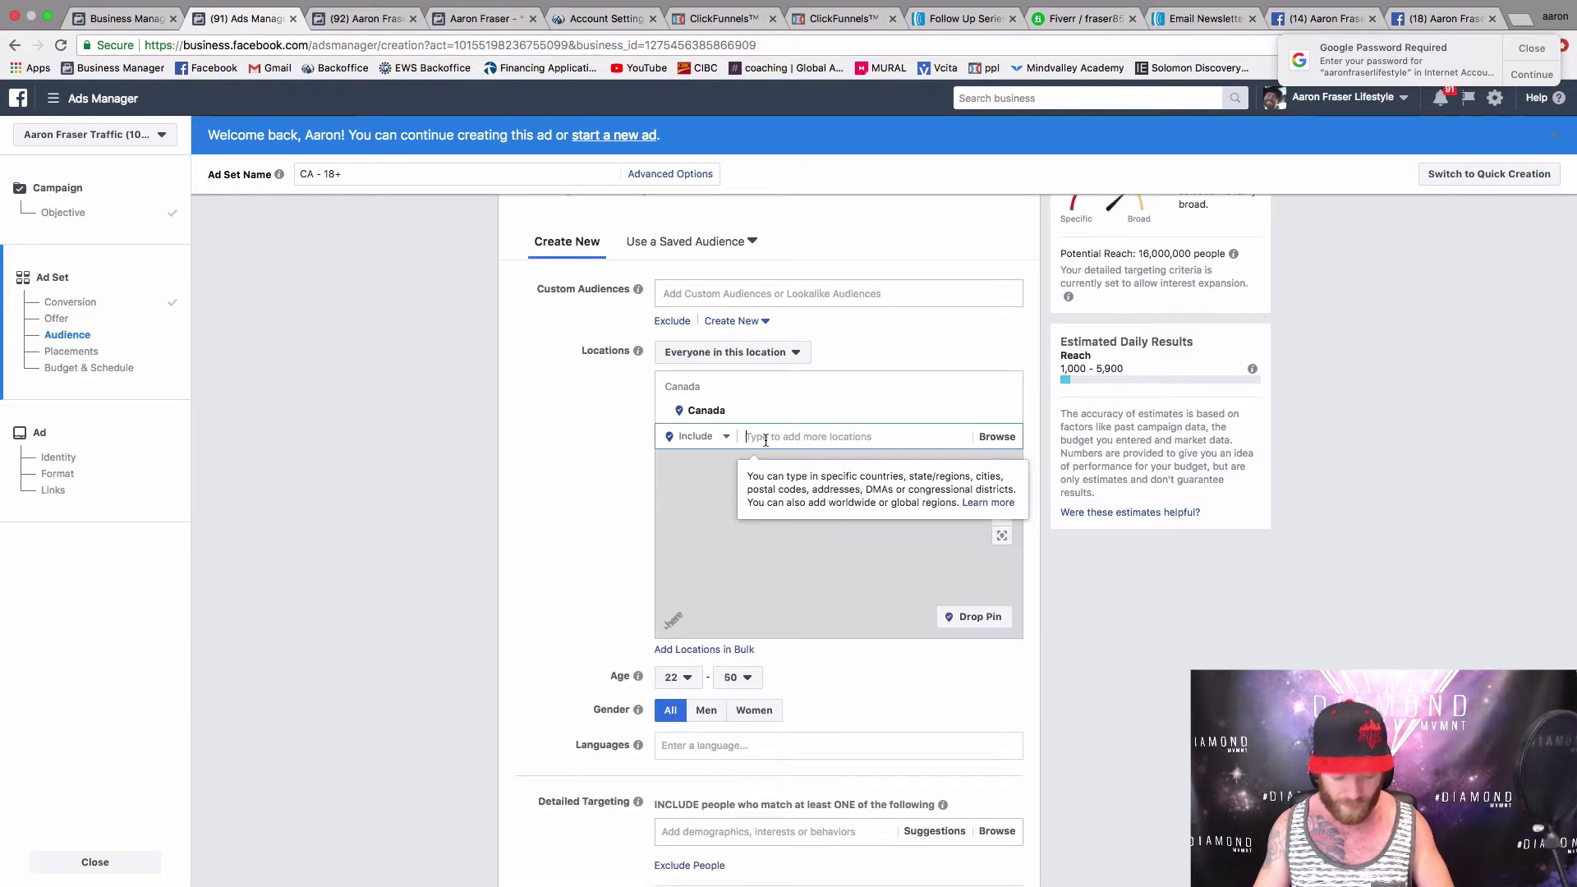
pyautogui.write('united')
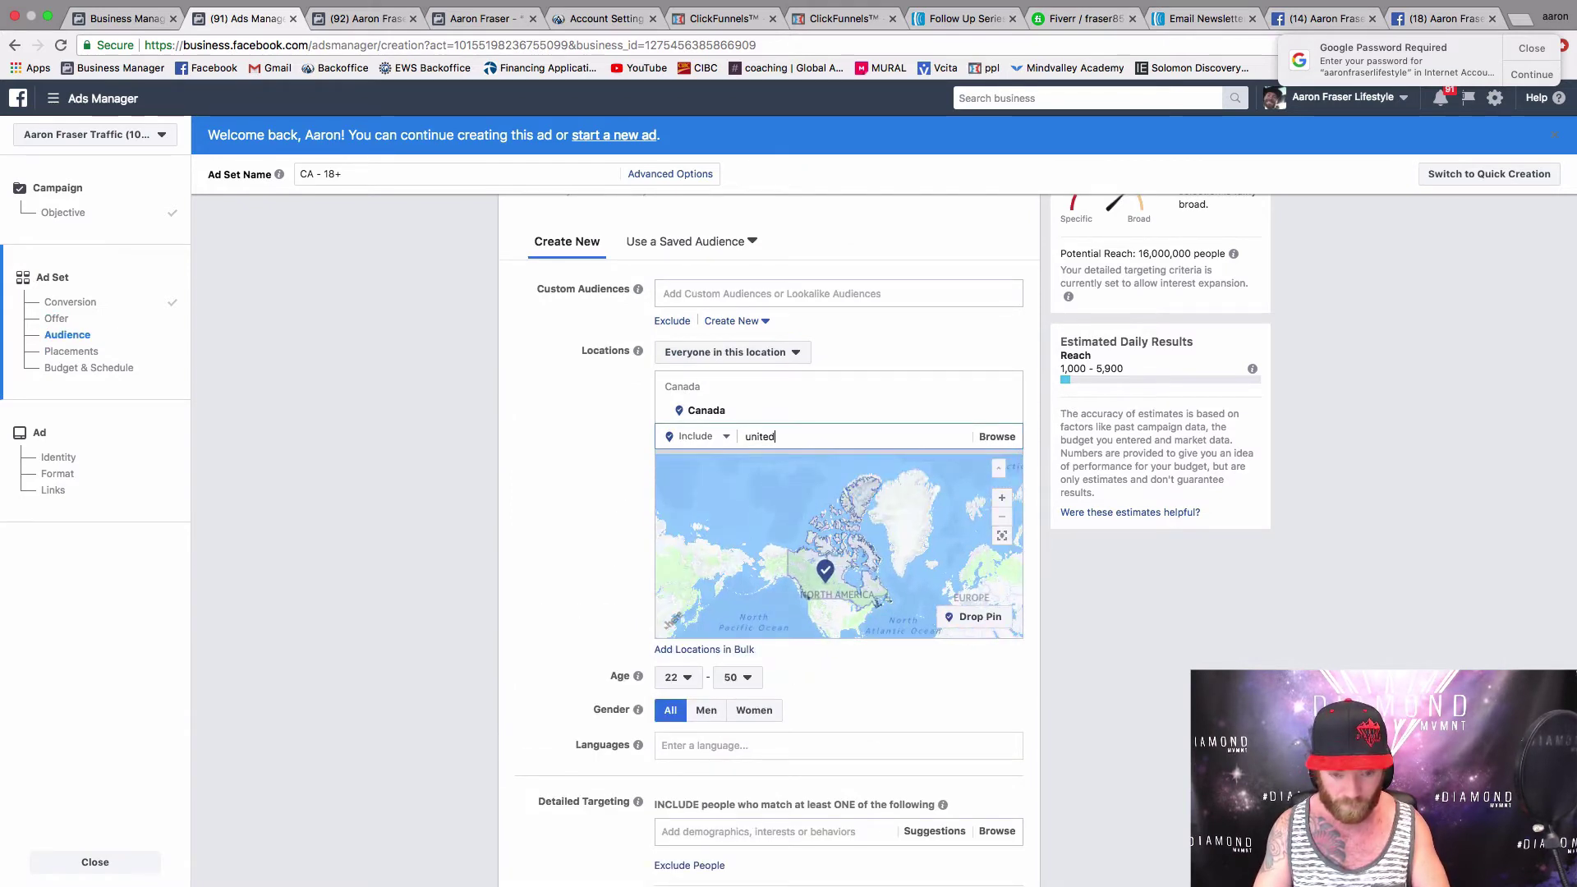
pyautogui.click(772, 462)
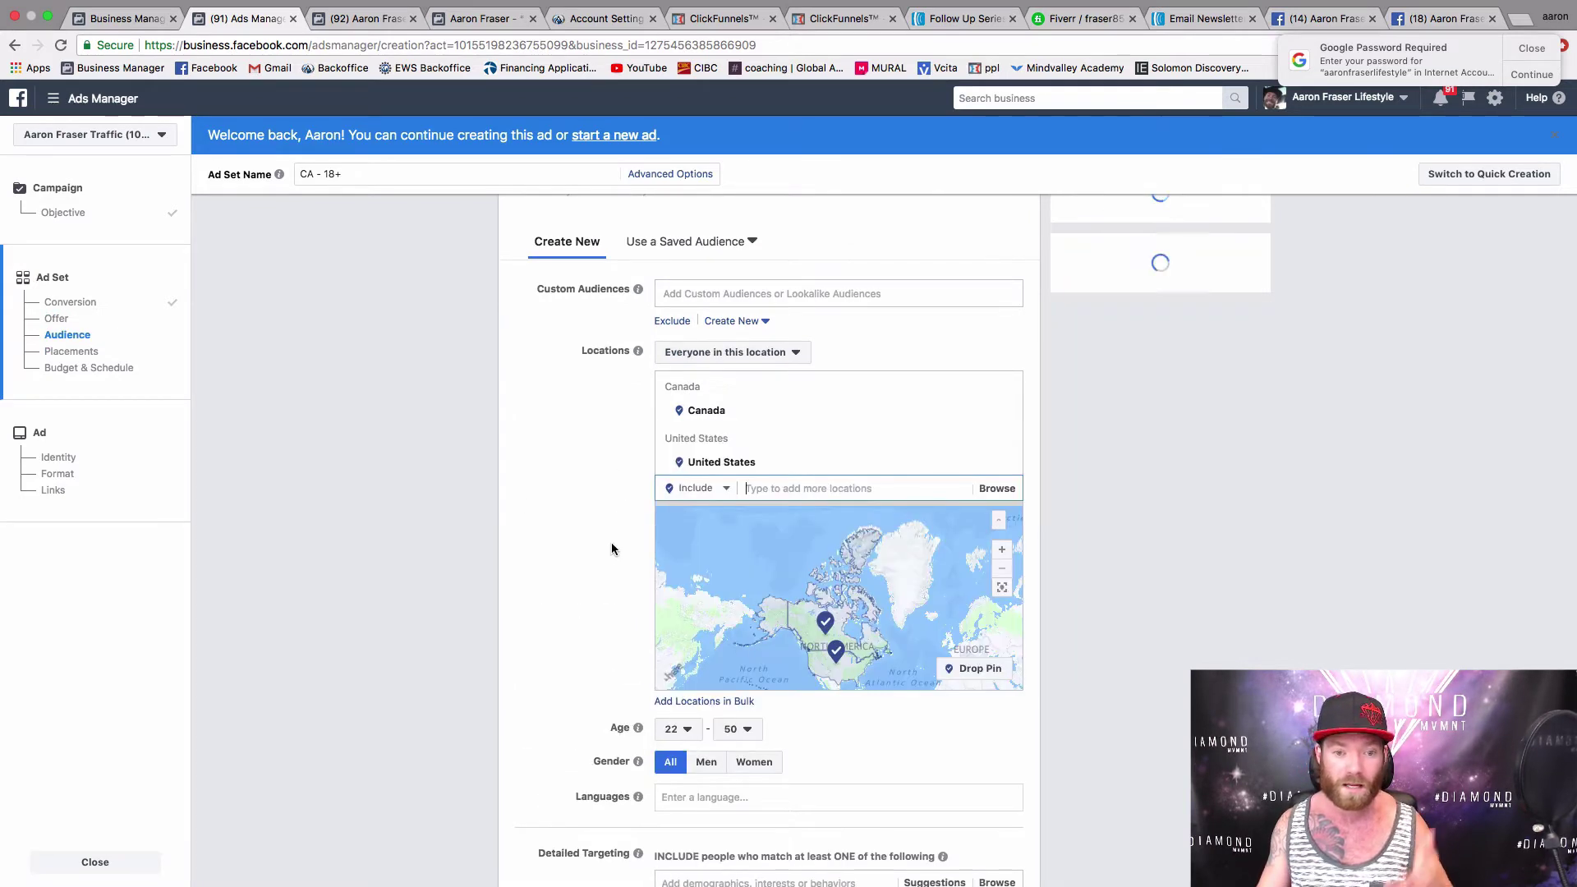
# Step: Select the existing ad set name and begin typing its replacement
pyautogui.scroll(-2, 582, 597)
pyautogui.scroll(-5, 581, 597)
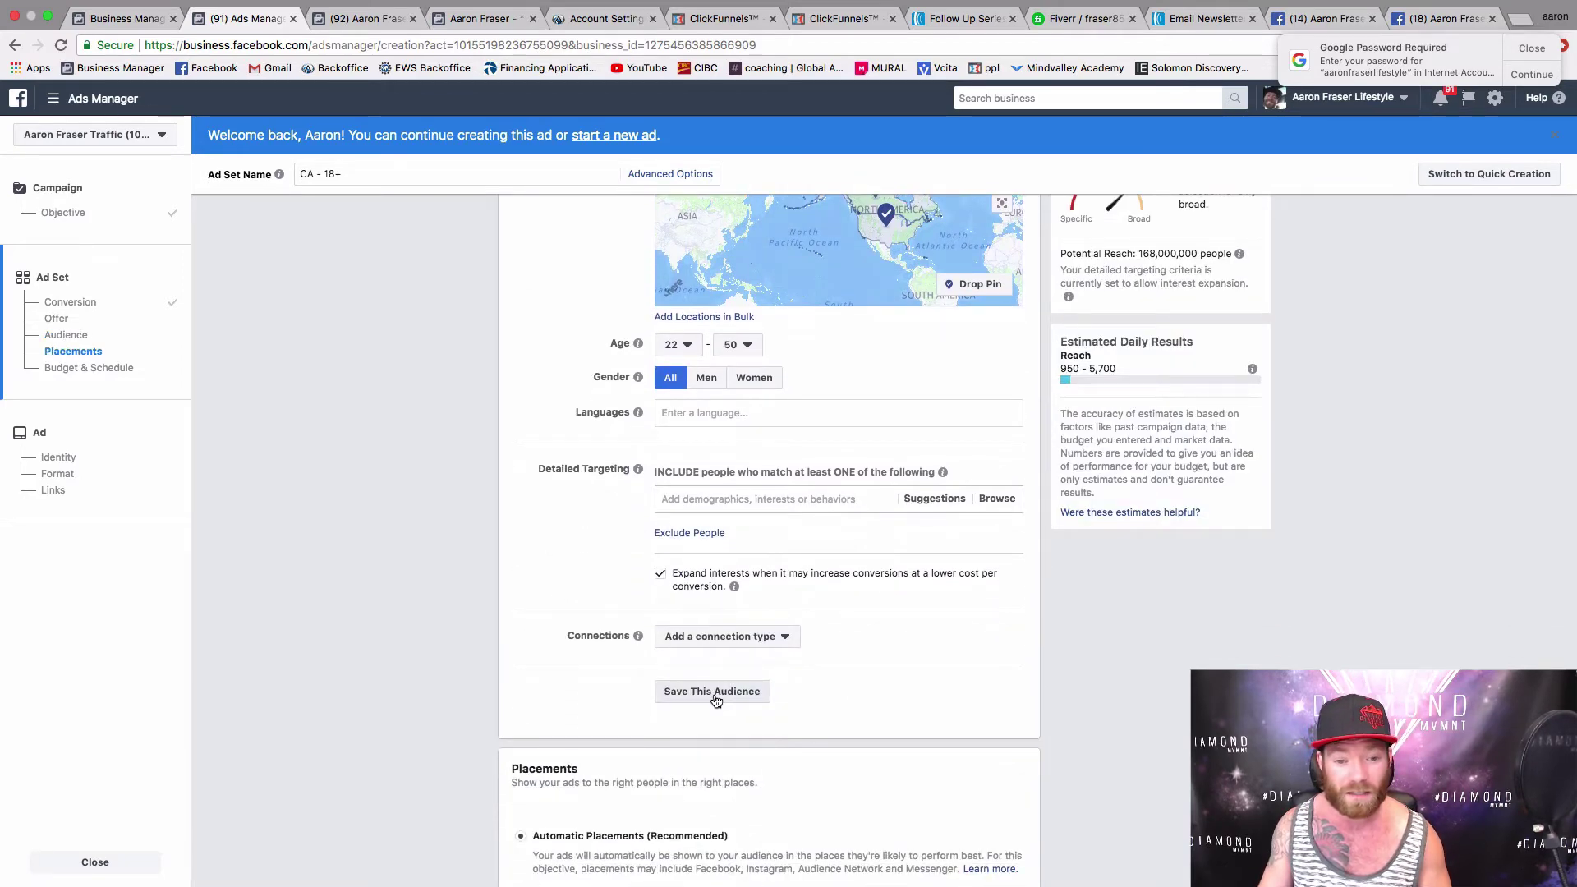
pyautogui.scroll(10, 711, 681)
pyautogui.scroll(-2, 711, 669)
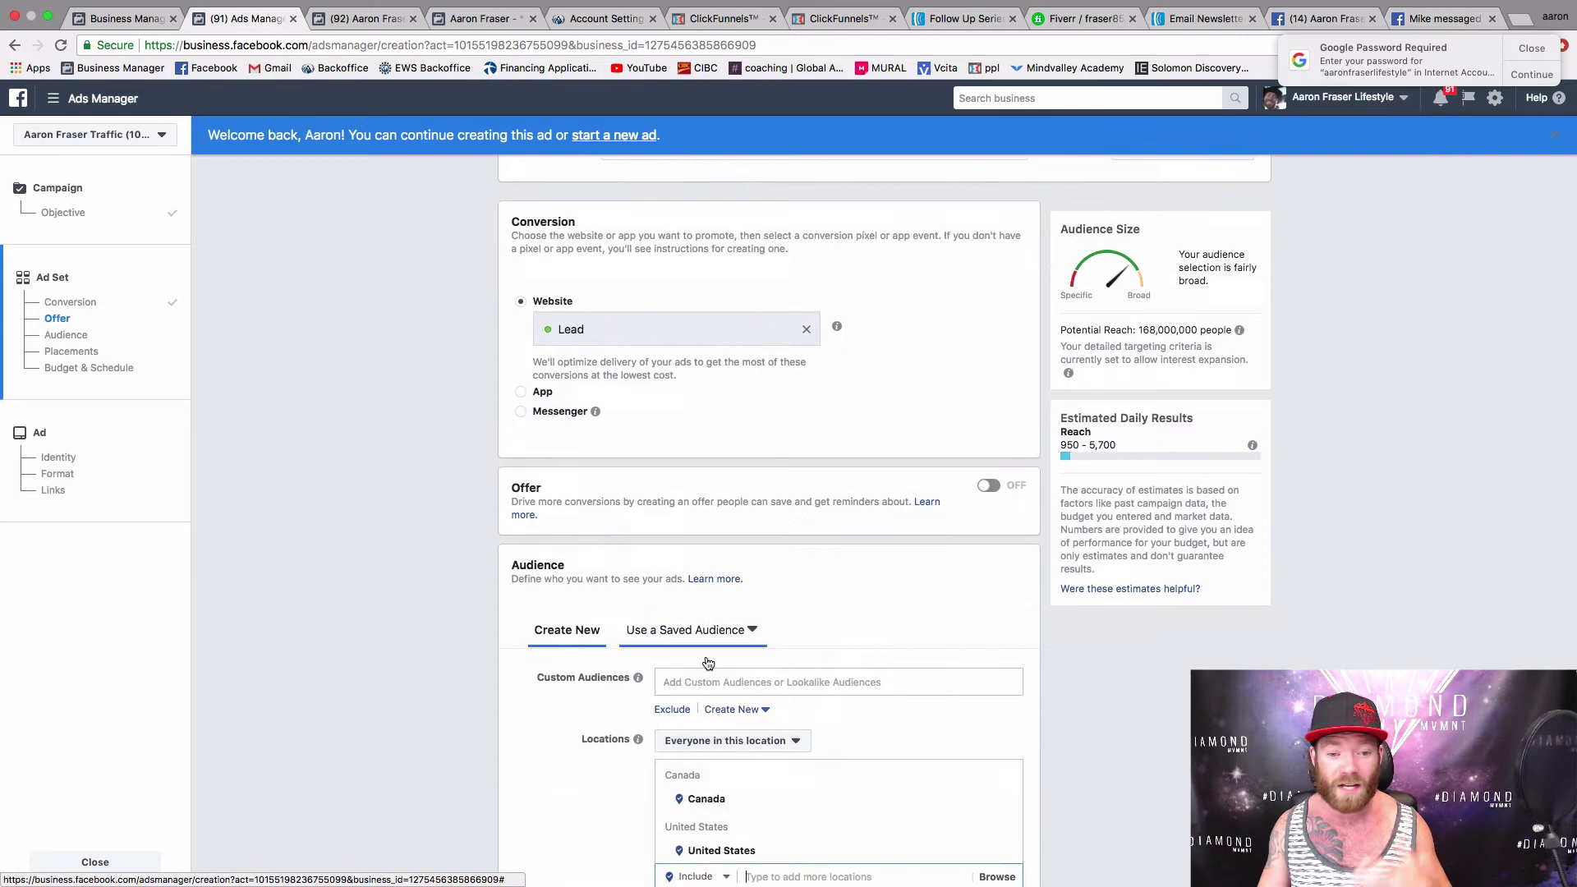
pyautogui.scroll(2, 657, 591)
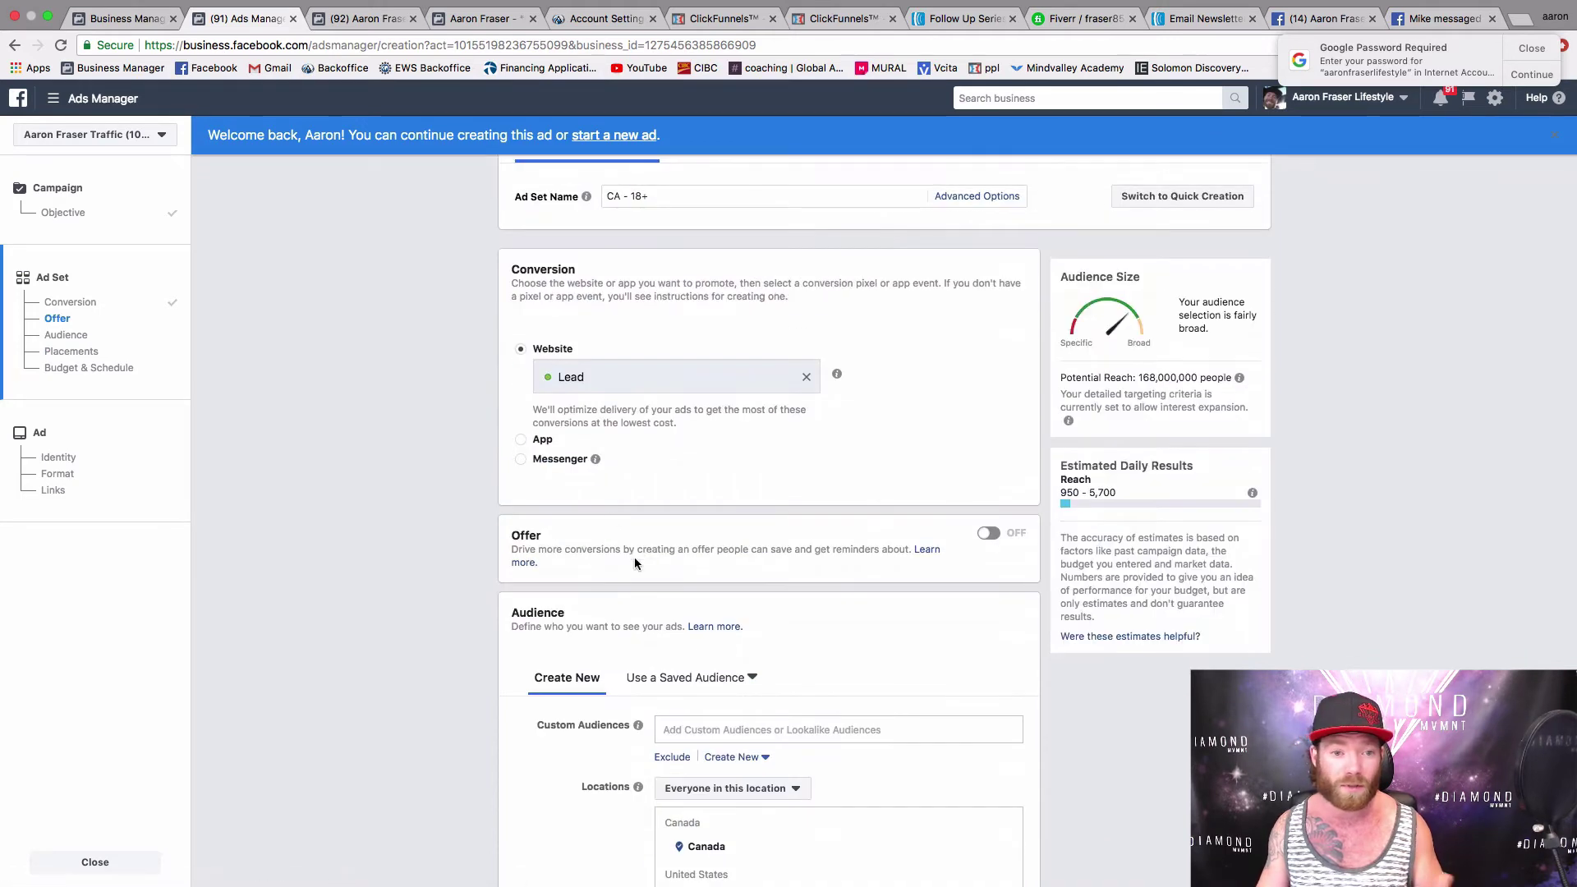
pyautogui.tripleClick(668, 196)
pyautogui.write('22')
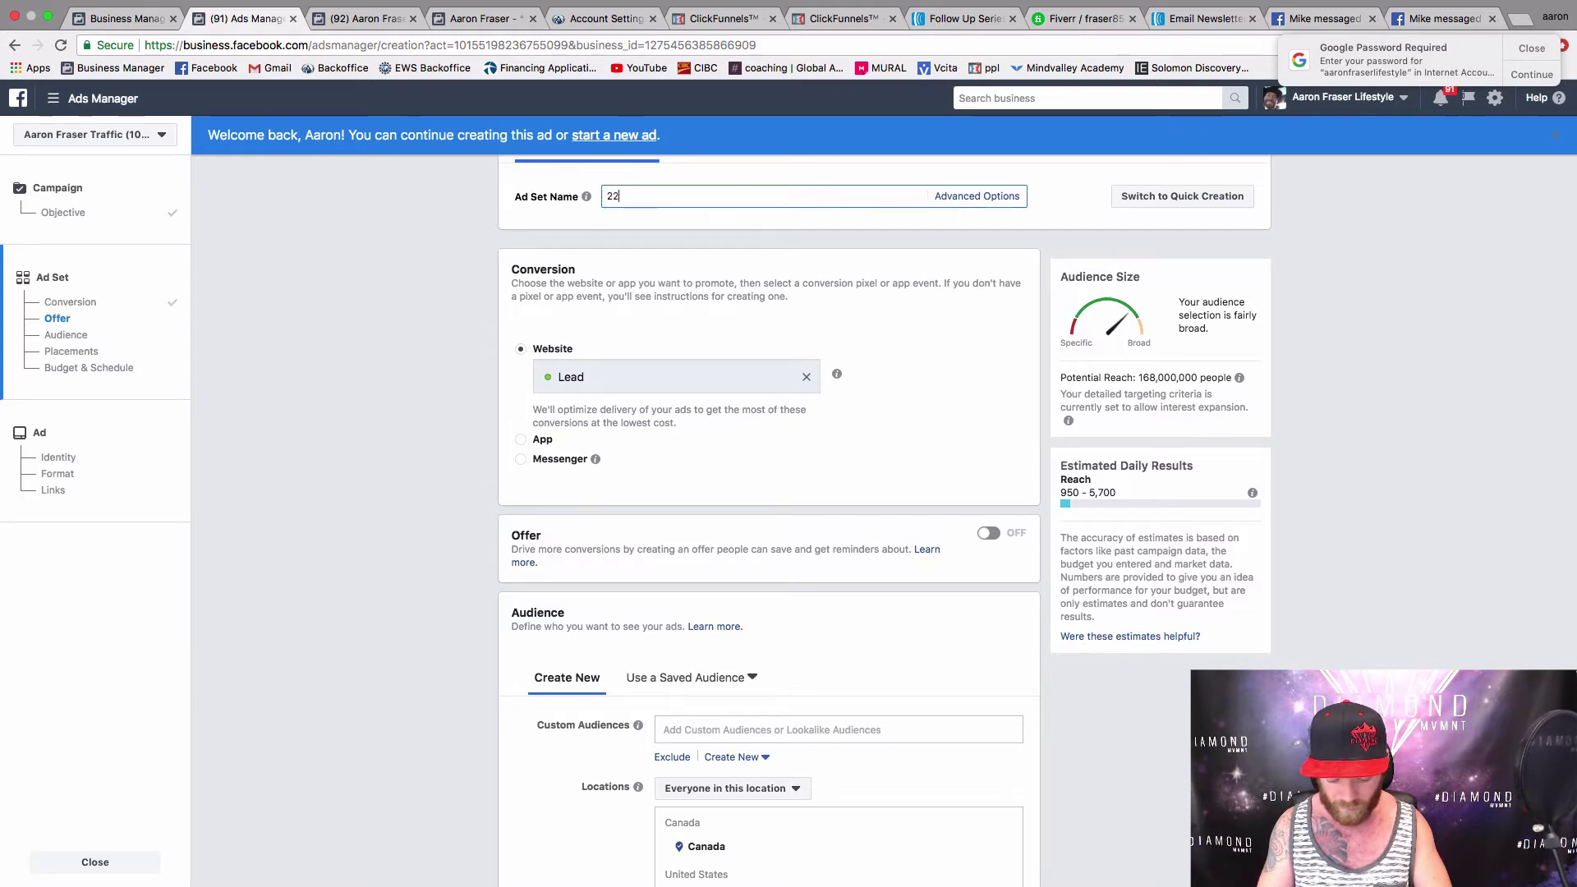
pyautogui.write('3-50 Can US Open')
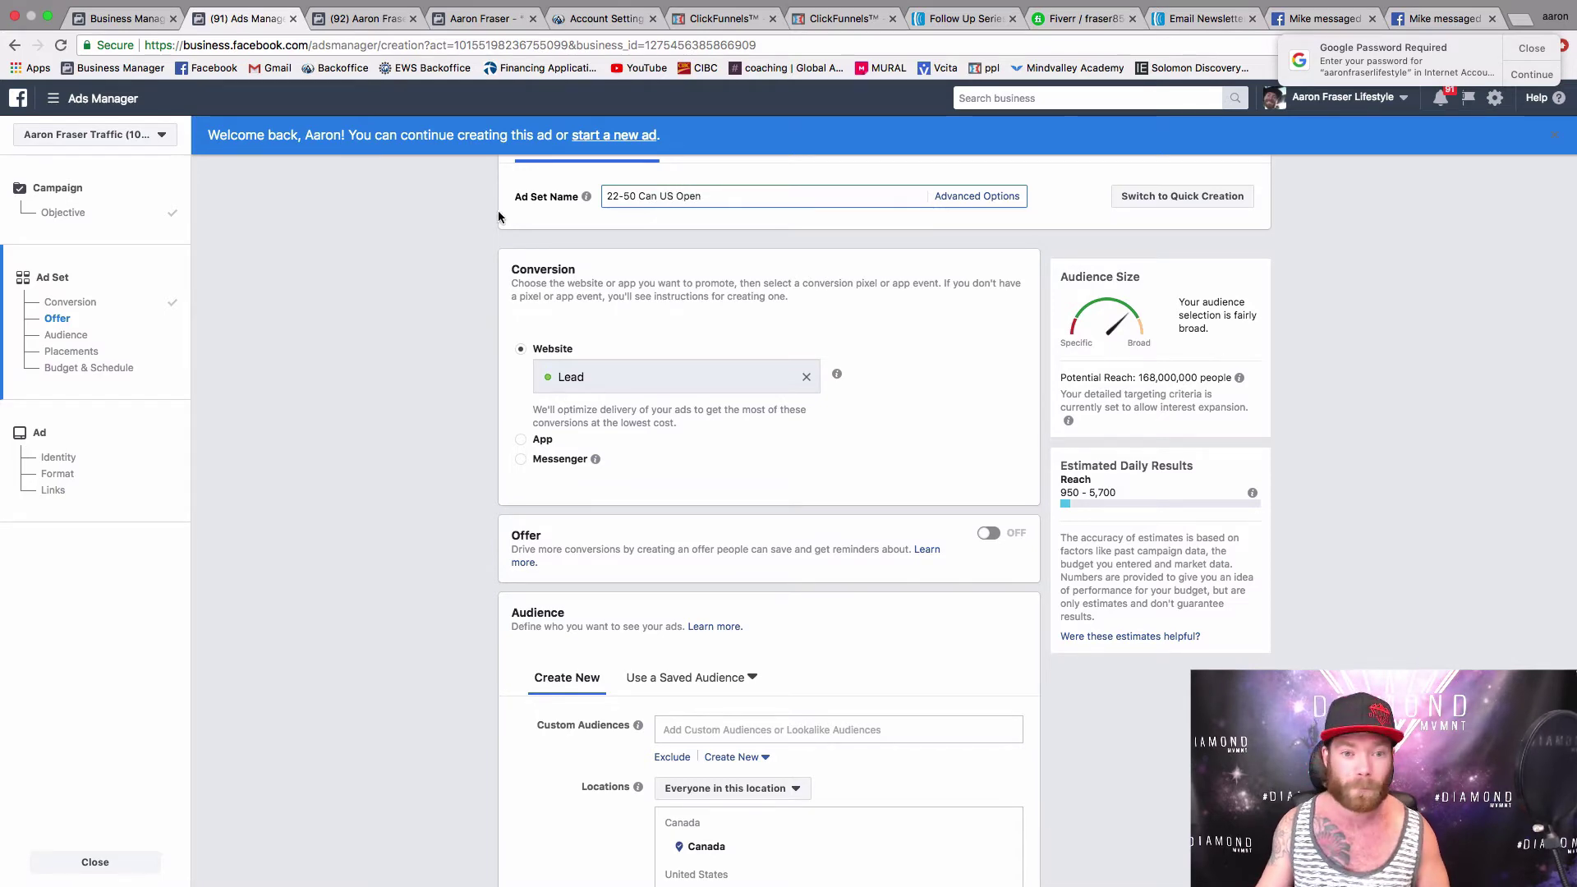
# Step: Switch the ad set from automatic to manual placements
pyautogui.scroll(-15, 645, 347)
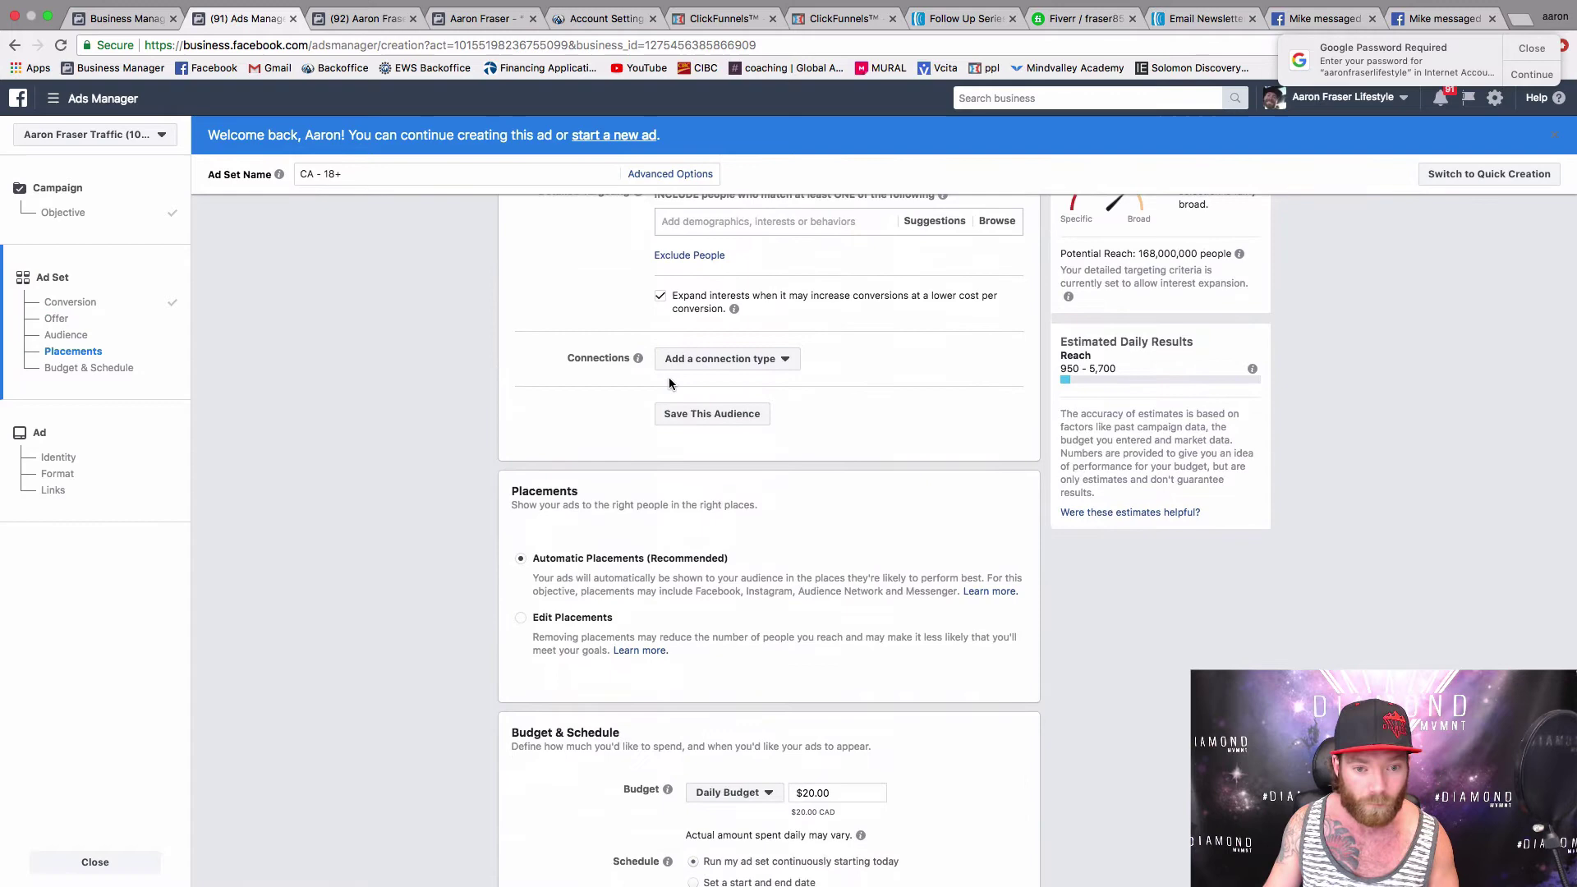
pyautogui.scroll(-1, 669, 379)
pyautogui.scroll(-2, 625, 394)
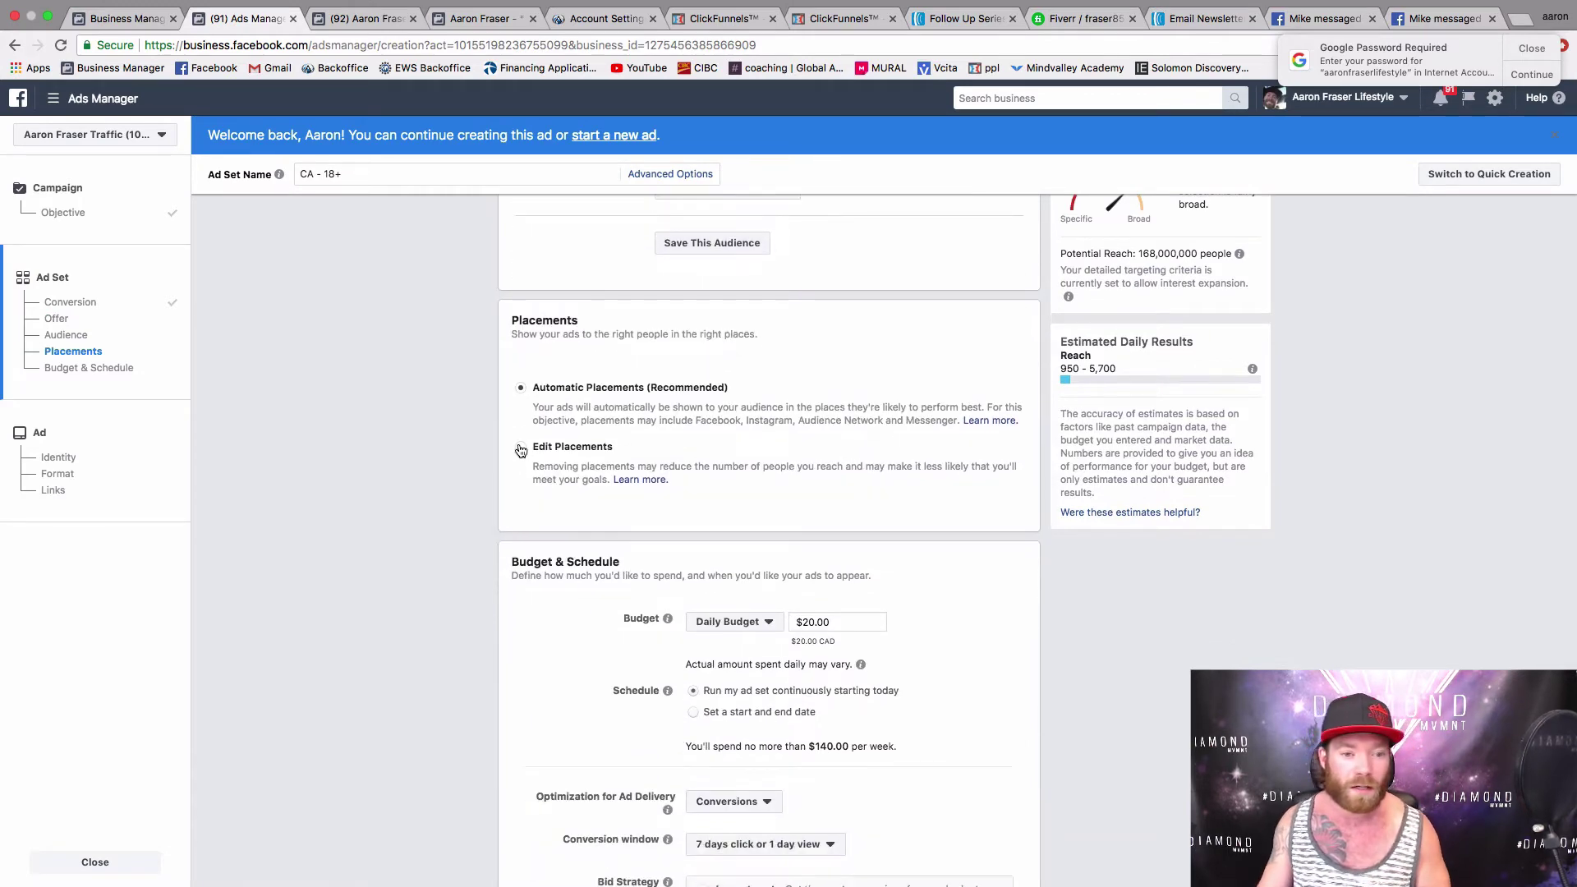
pyautogui.click(520, 450)
# Step: Uncheck Instagram, Audience Network, Messenger, Instant Articles, Right Column and Marketplace, leaving Facebook Feeds
pyautogui.scroll(-3, 785, 470)
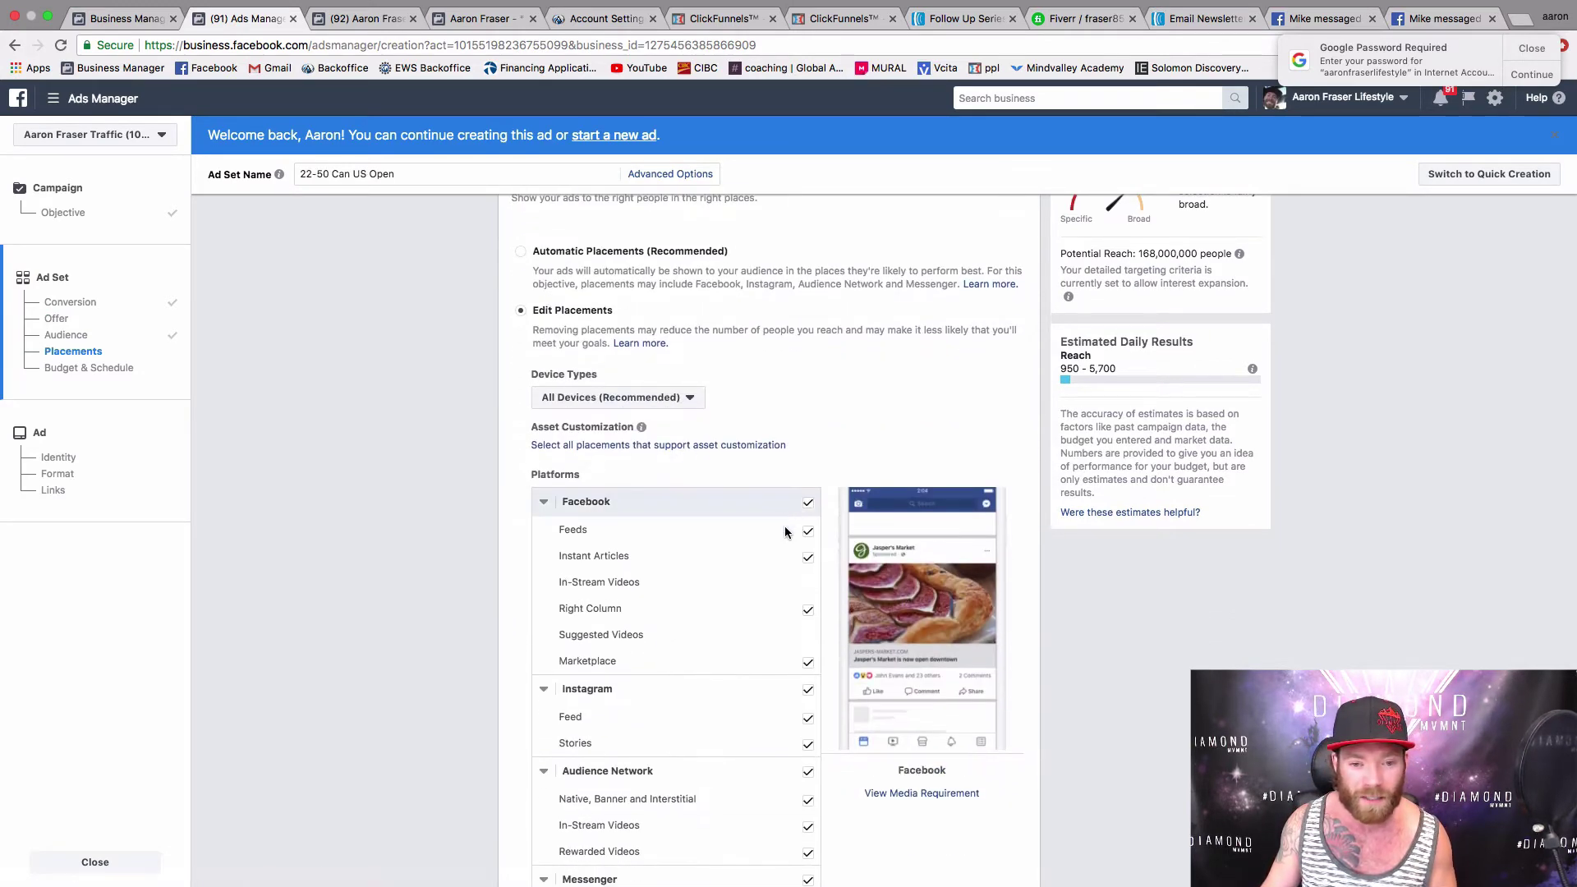
pyautogui.scroll(-1, 797, 558)
pyautogui.scroll(-1, 806, 491)
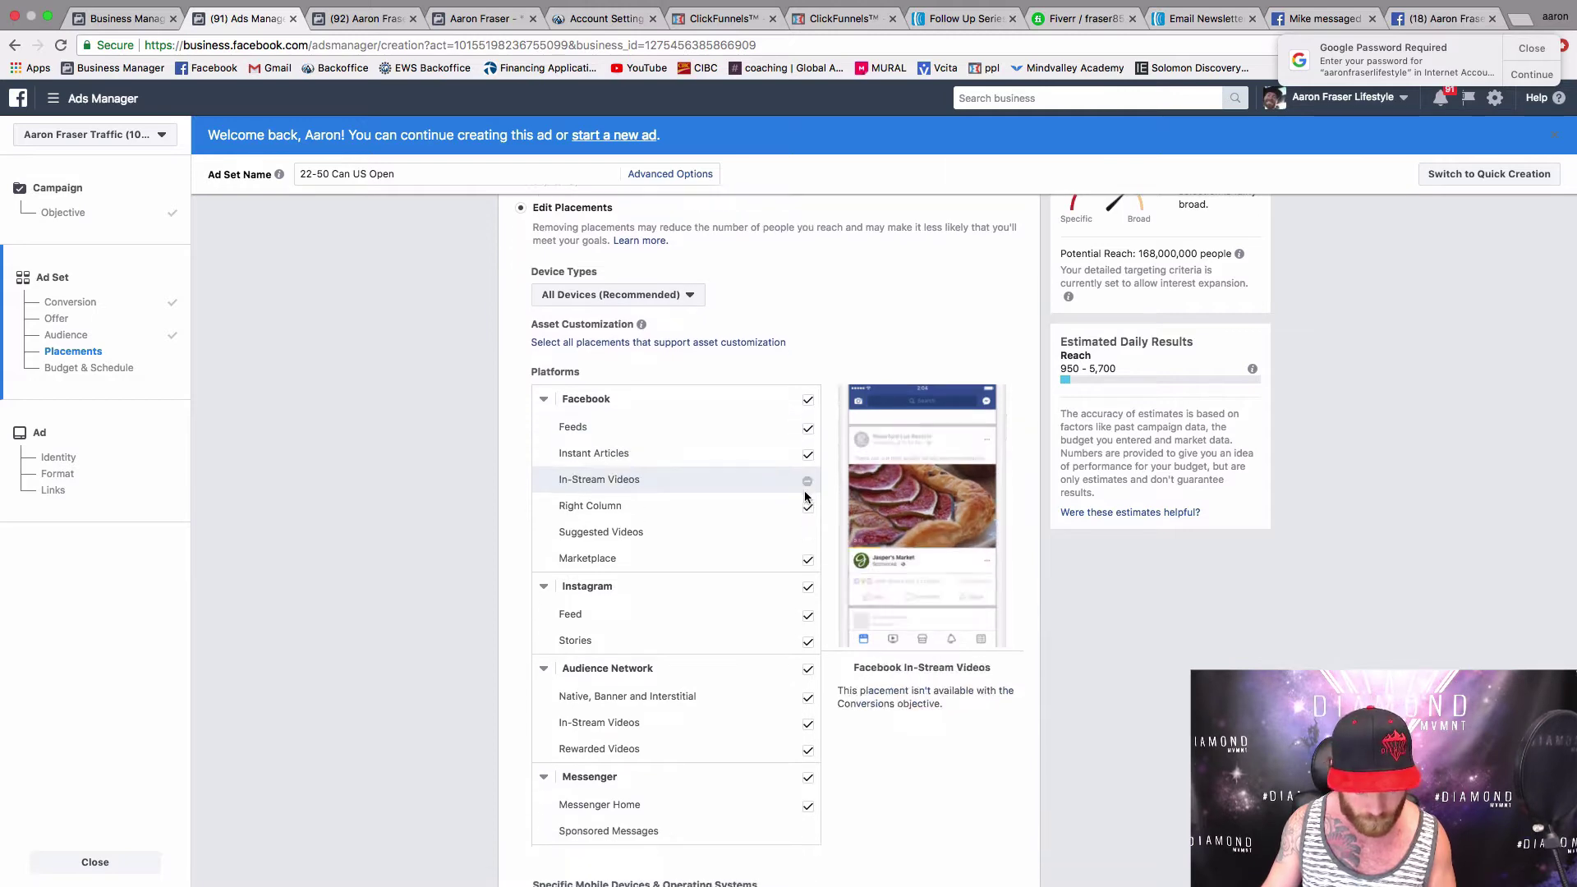
pyautogui.scroll(-1, 805, 496)
pyautogui.click(808, 566)
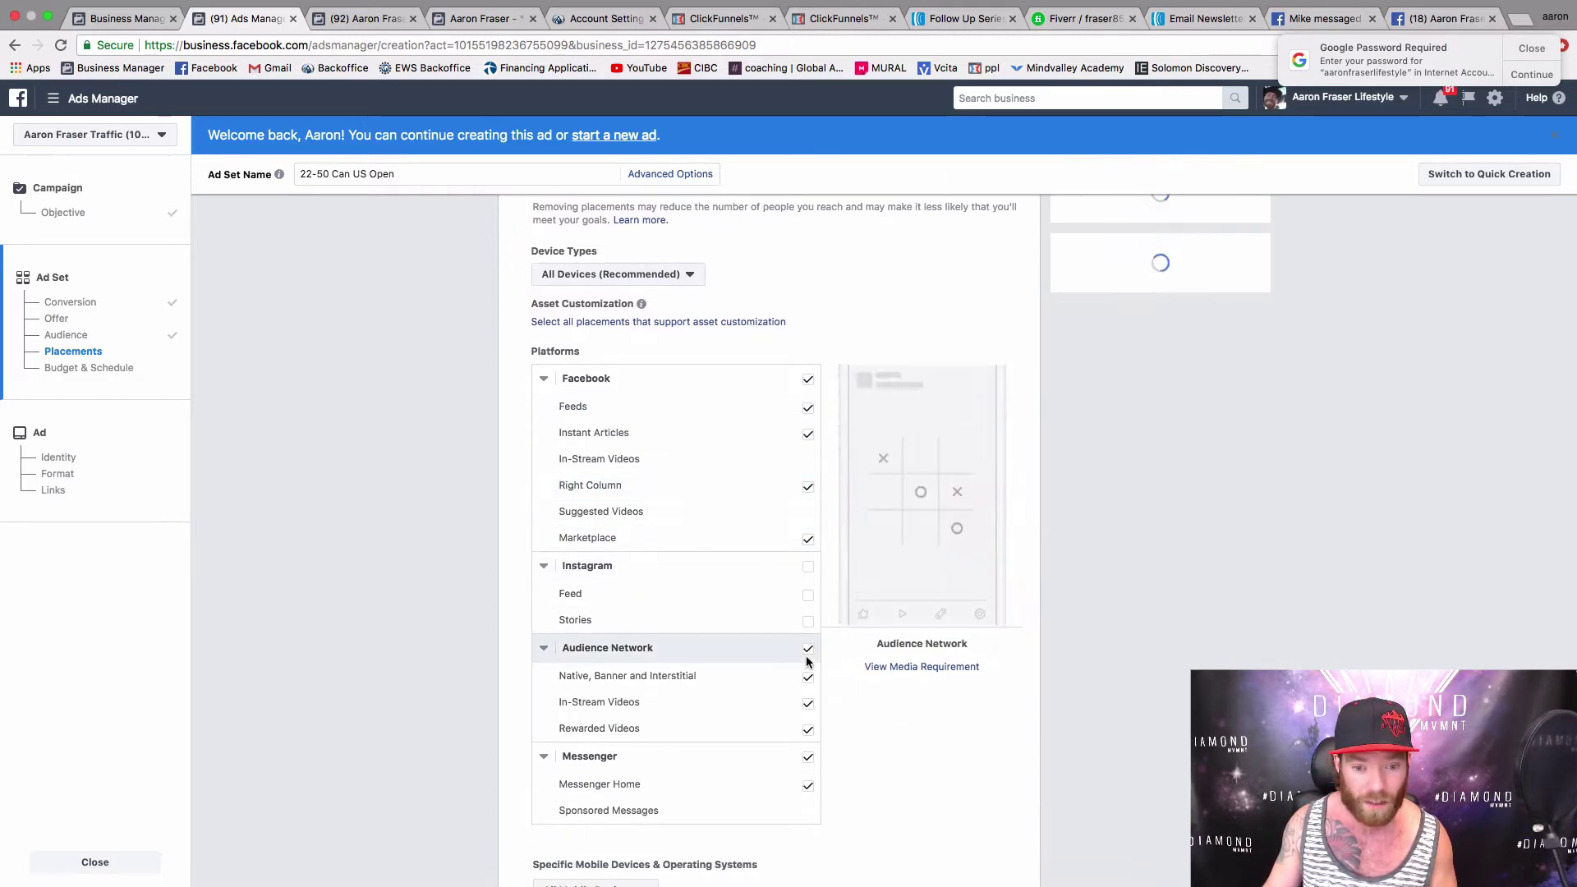
pyautogui.click(808, 648)
pyautogui.click(809, 757)
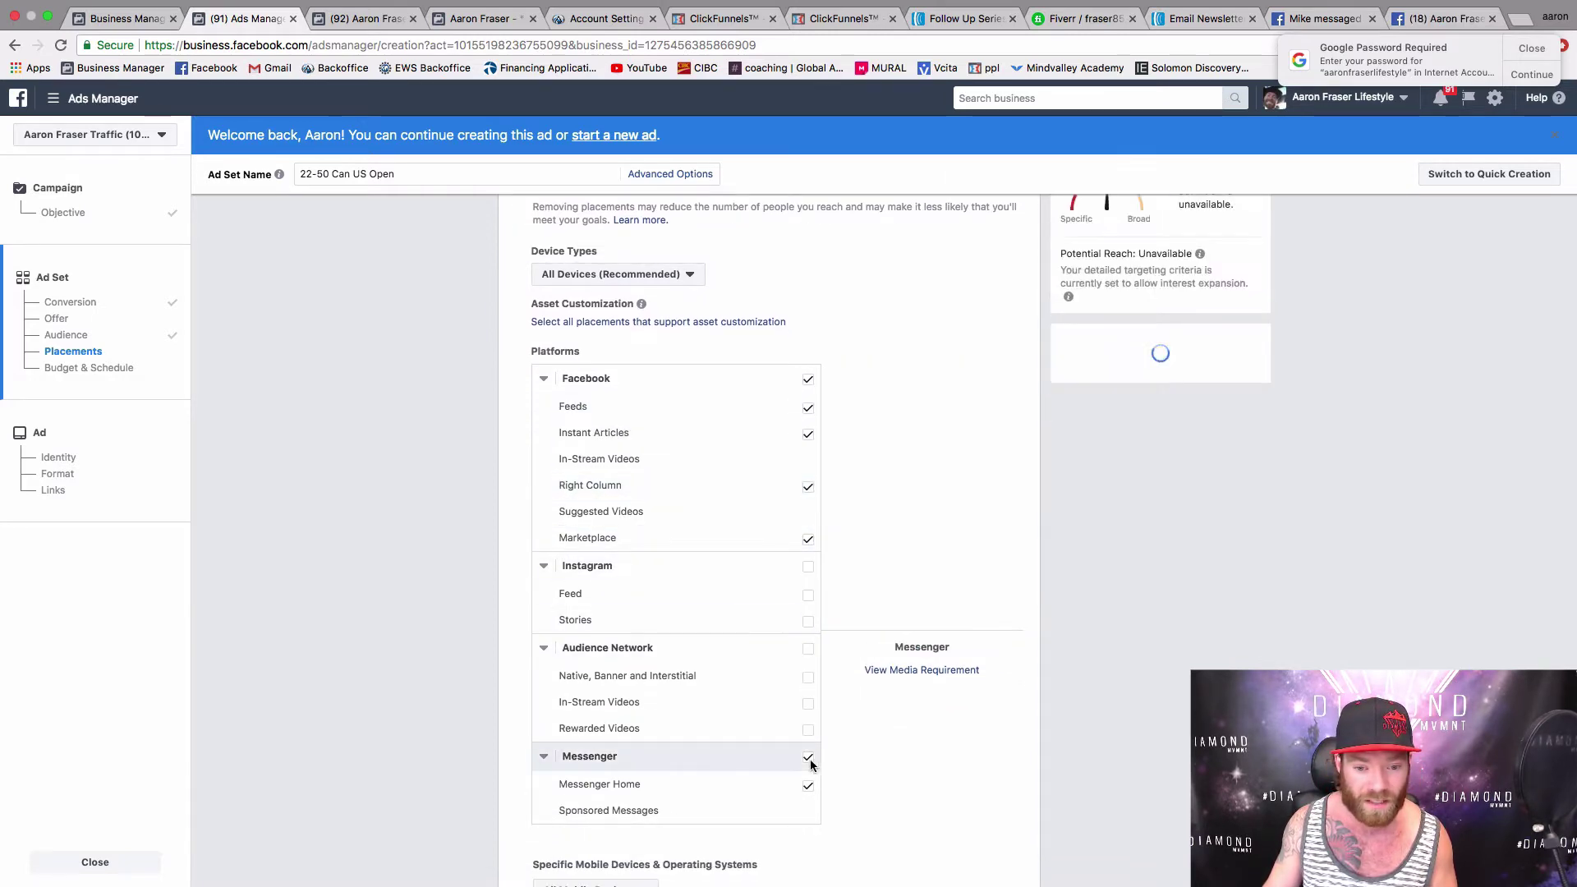
pyautogui.click(807, 435)
pyautogui.click(809, 486)
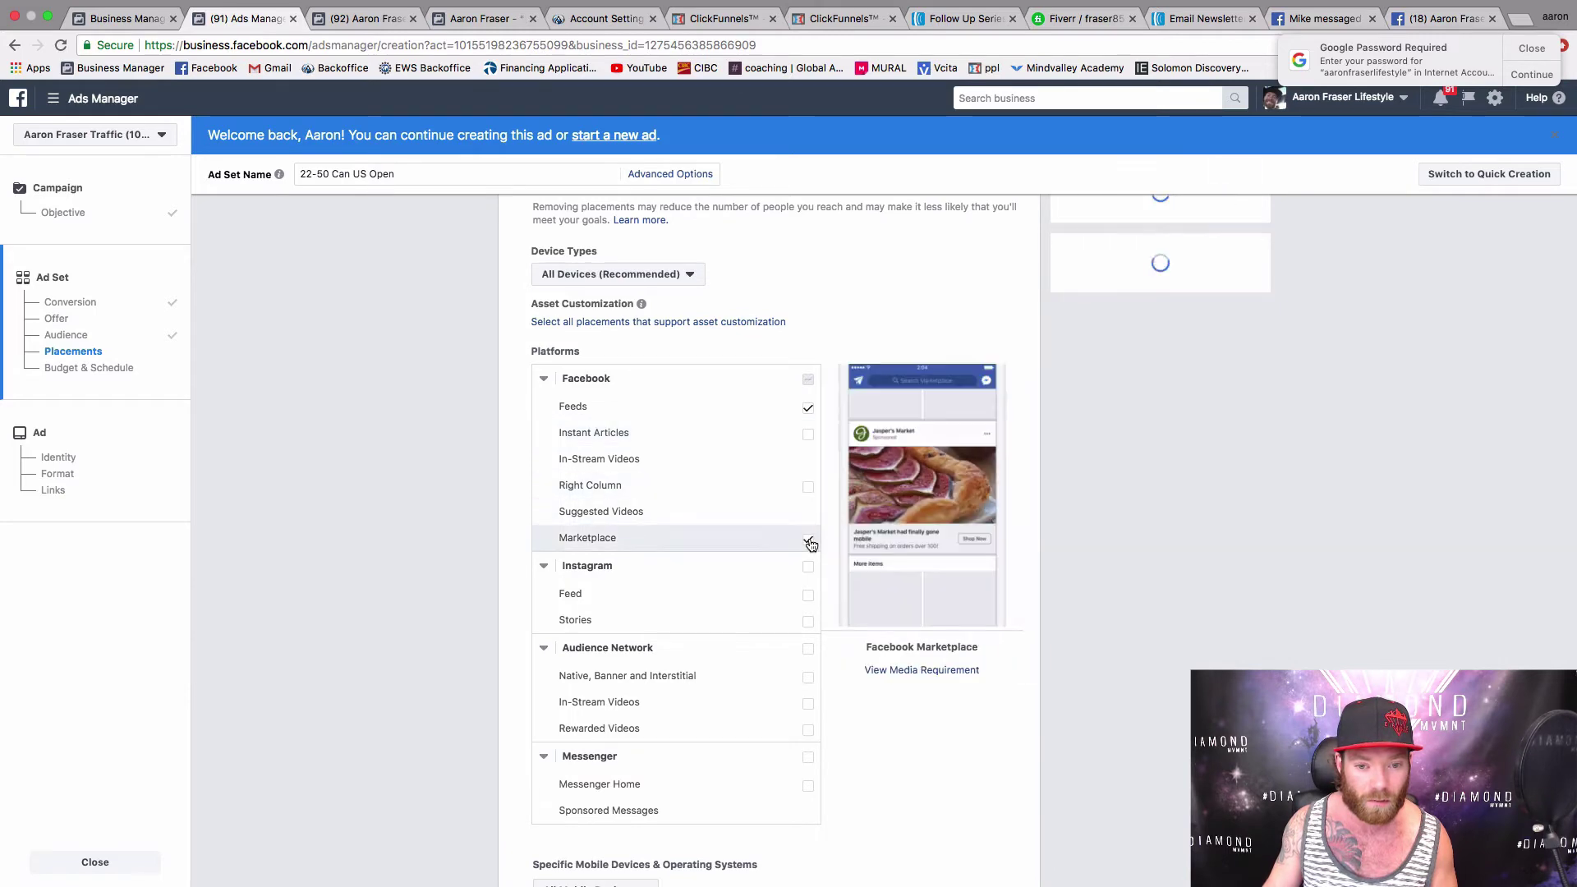
pyautogui.click(809, 540)
pyautogui.scroll(-2, 770, 436)
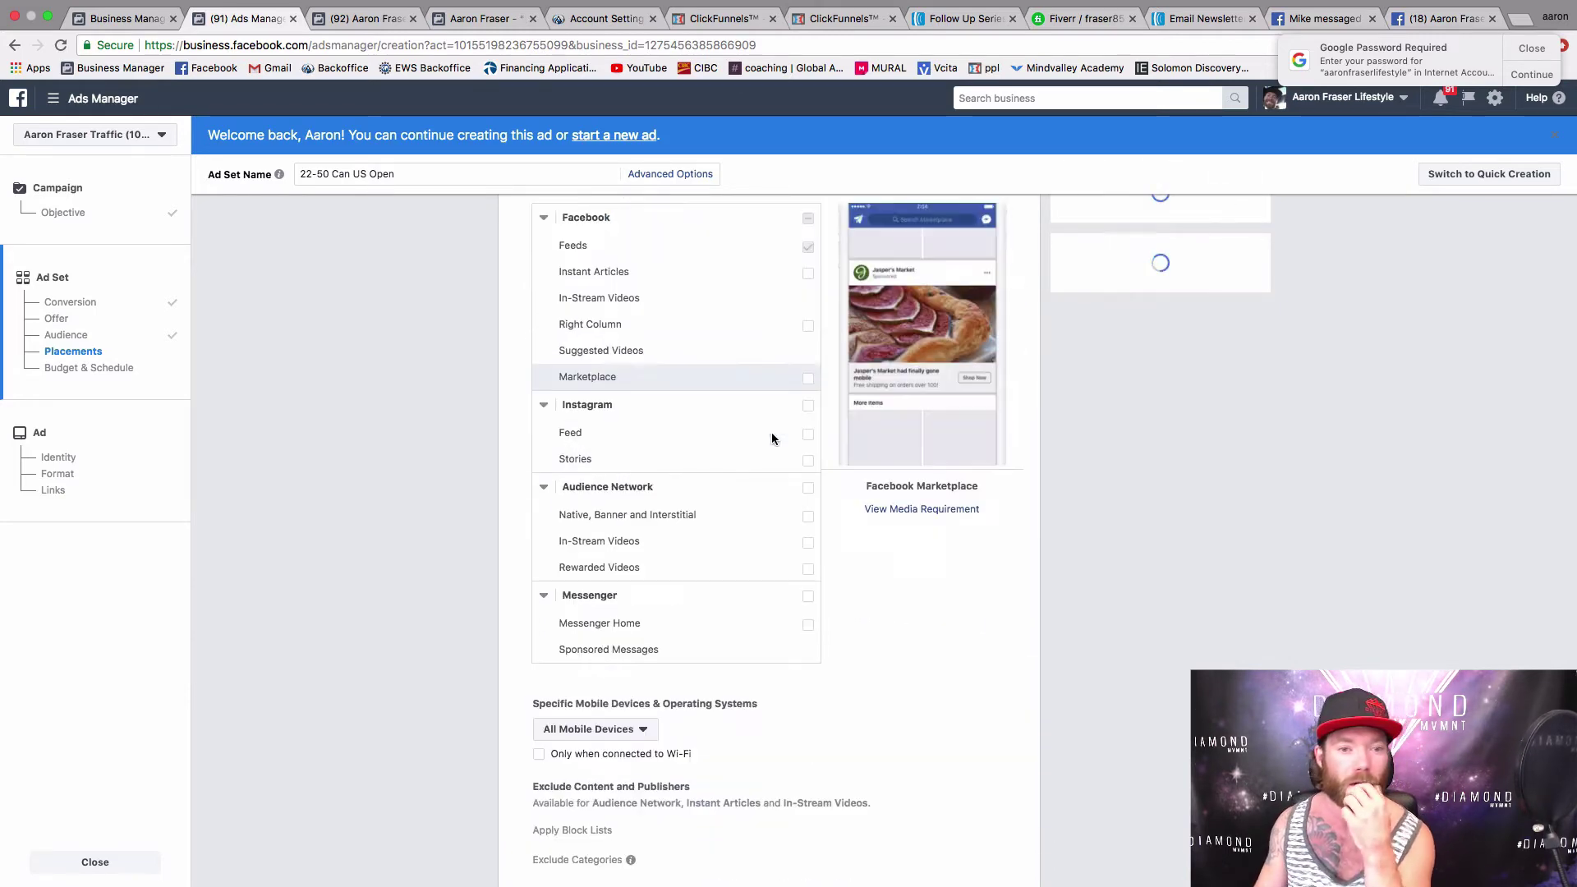
# Step: Lower the daily budget from $20.00 to $5.00 and continue to the ad step
pyautogui.scroll(-7, 771, 432)
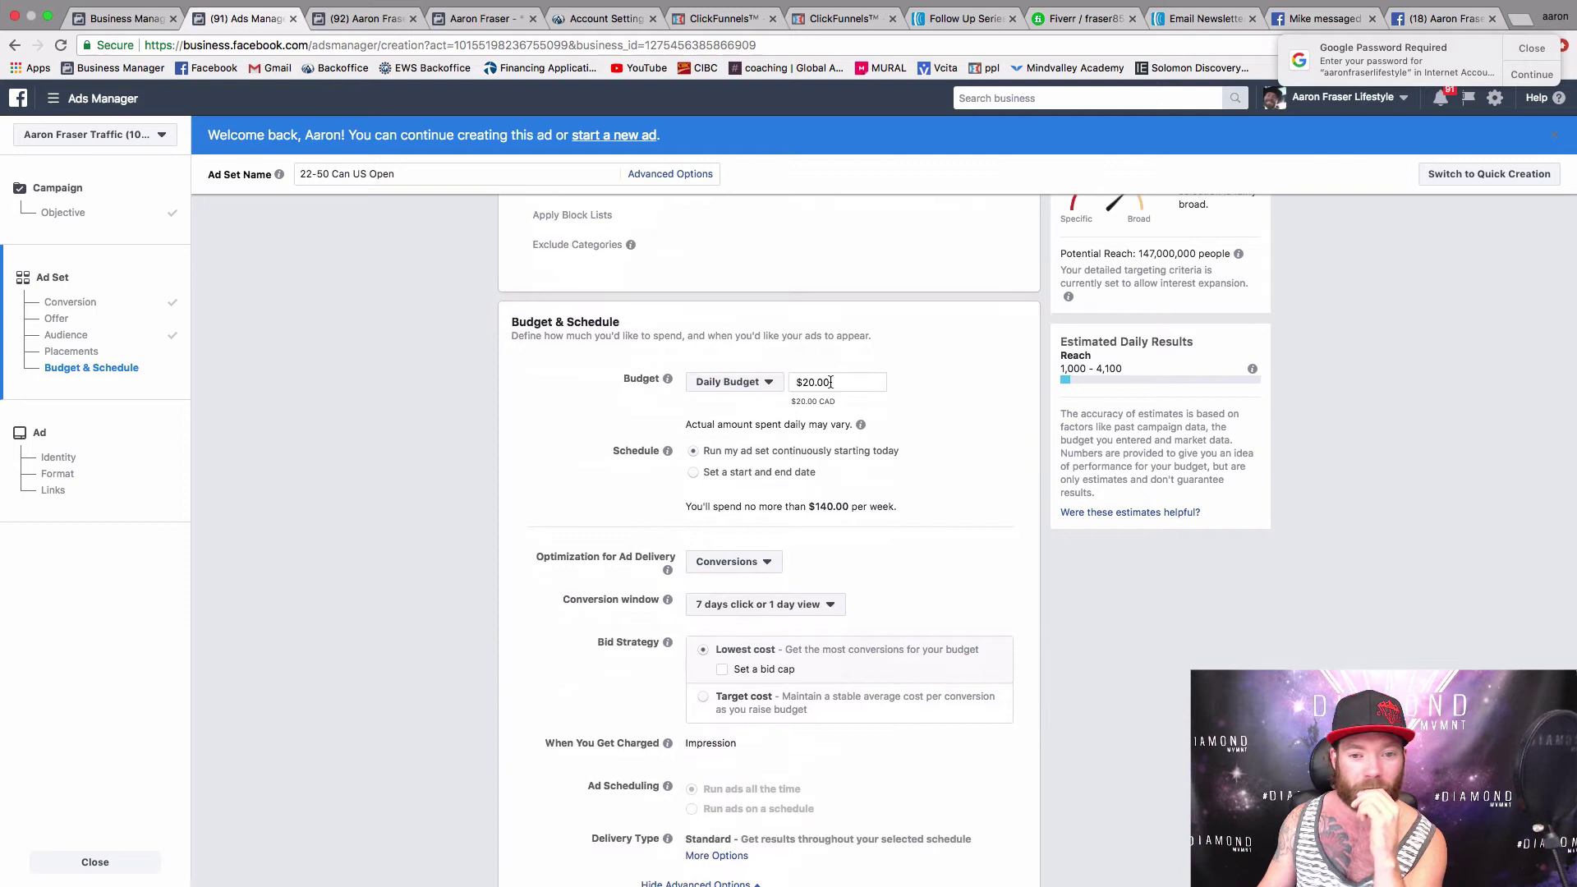
pyautogui.moveTo(831, 382); pyautogui.dragTo(603, 362)
pyautogui.write('5')
pyautogui.click(569, 450)
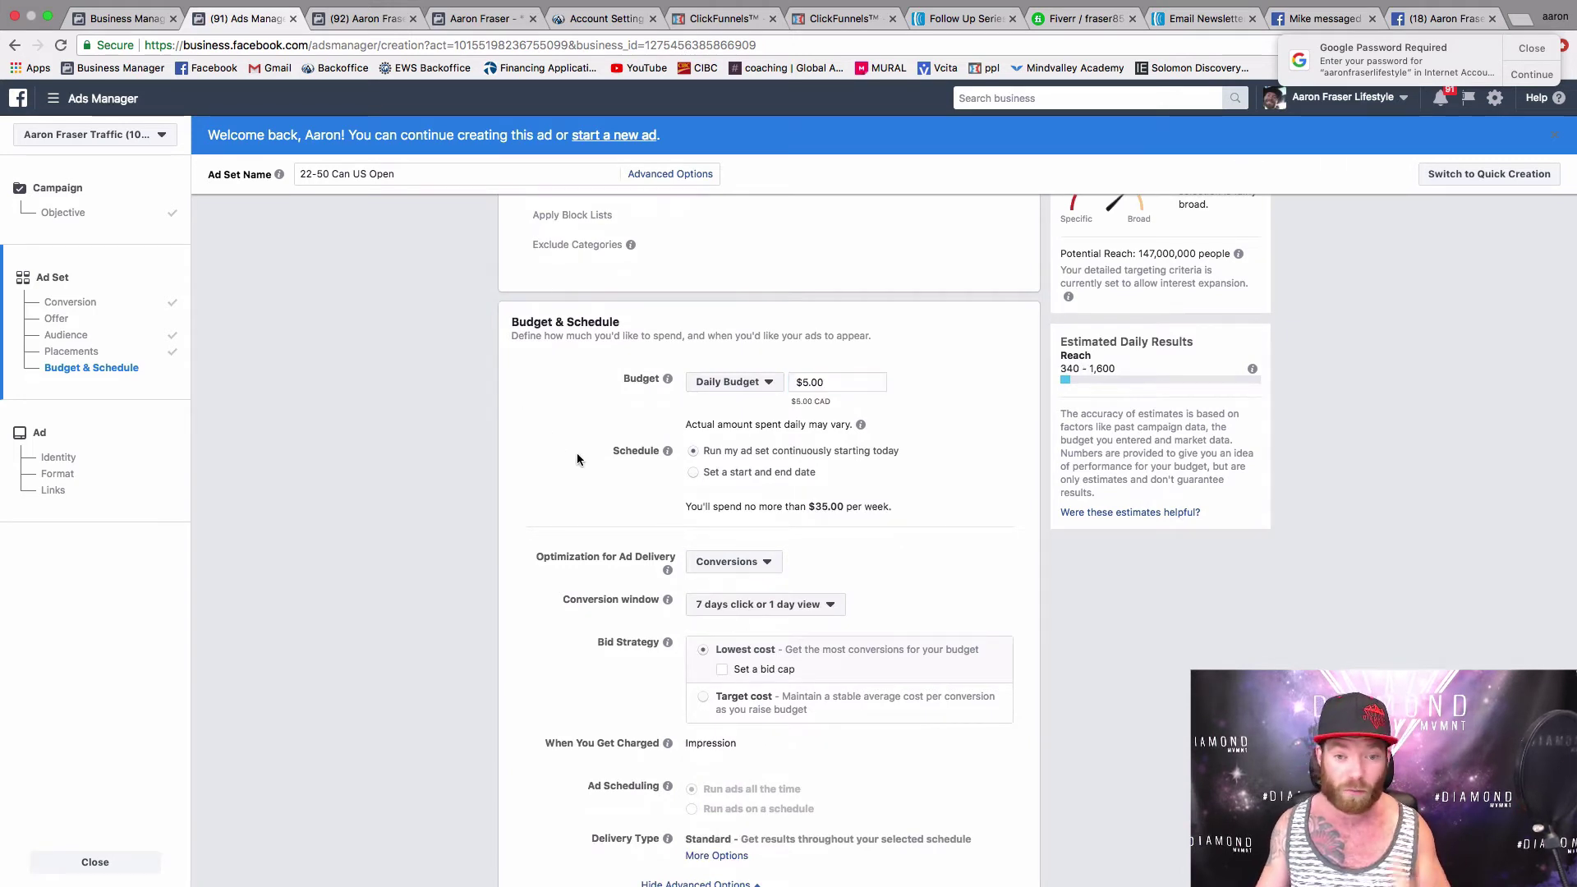
pyautogui.scroll(-2, 574, 453)
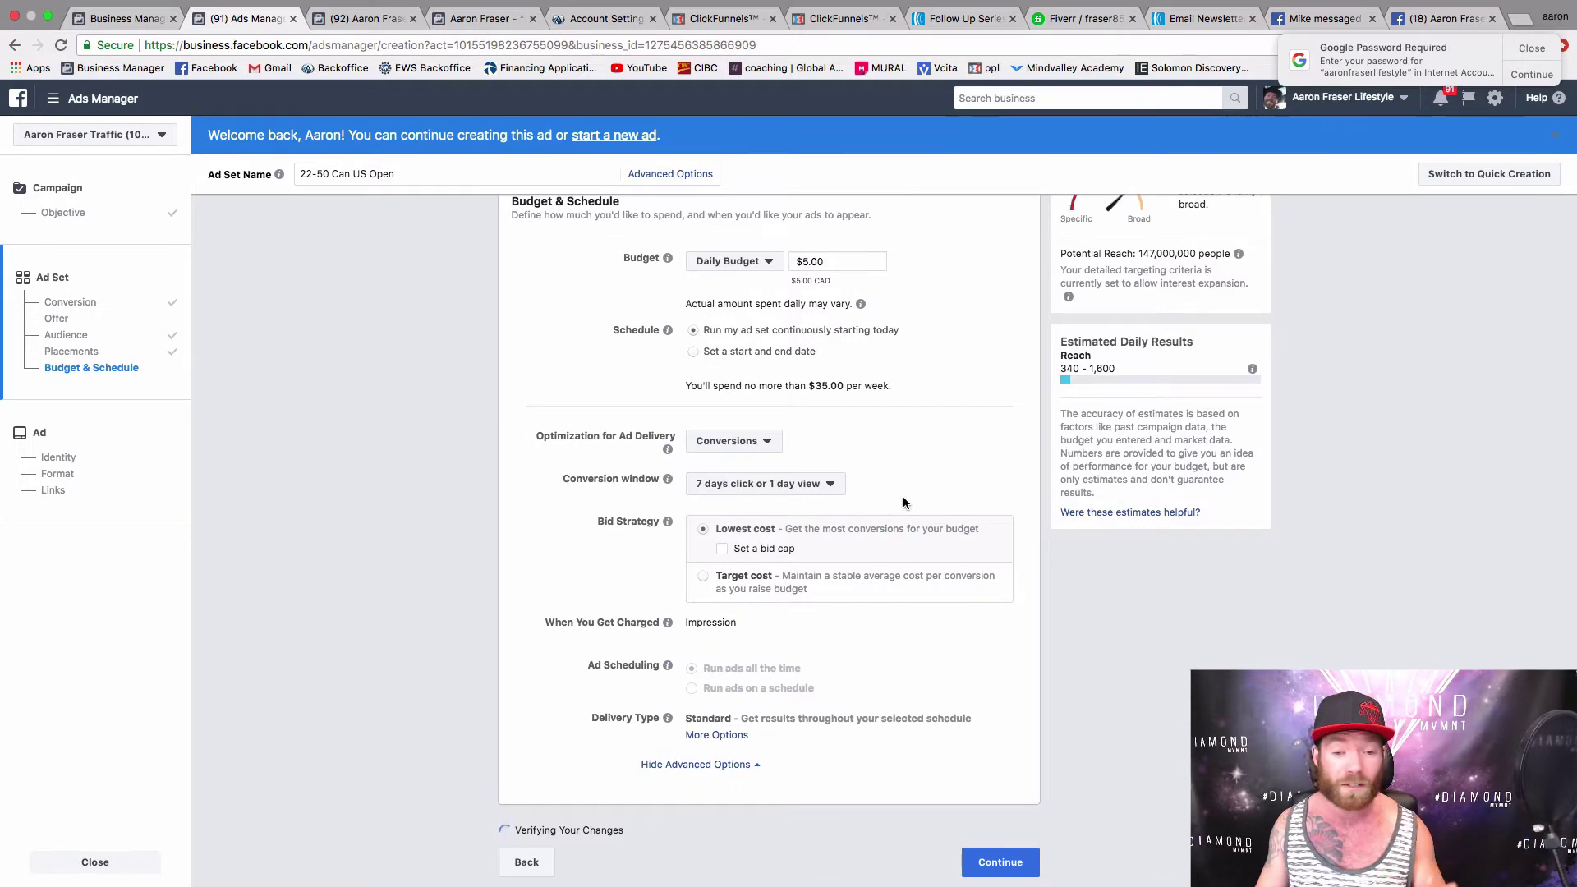
pyautogui.click(997, 861)
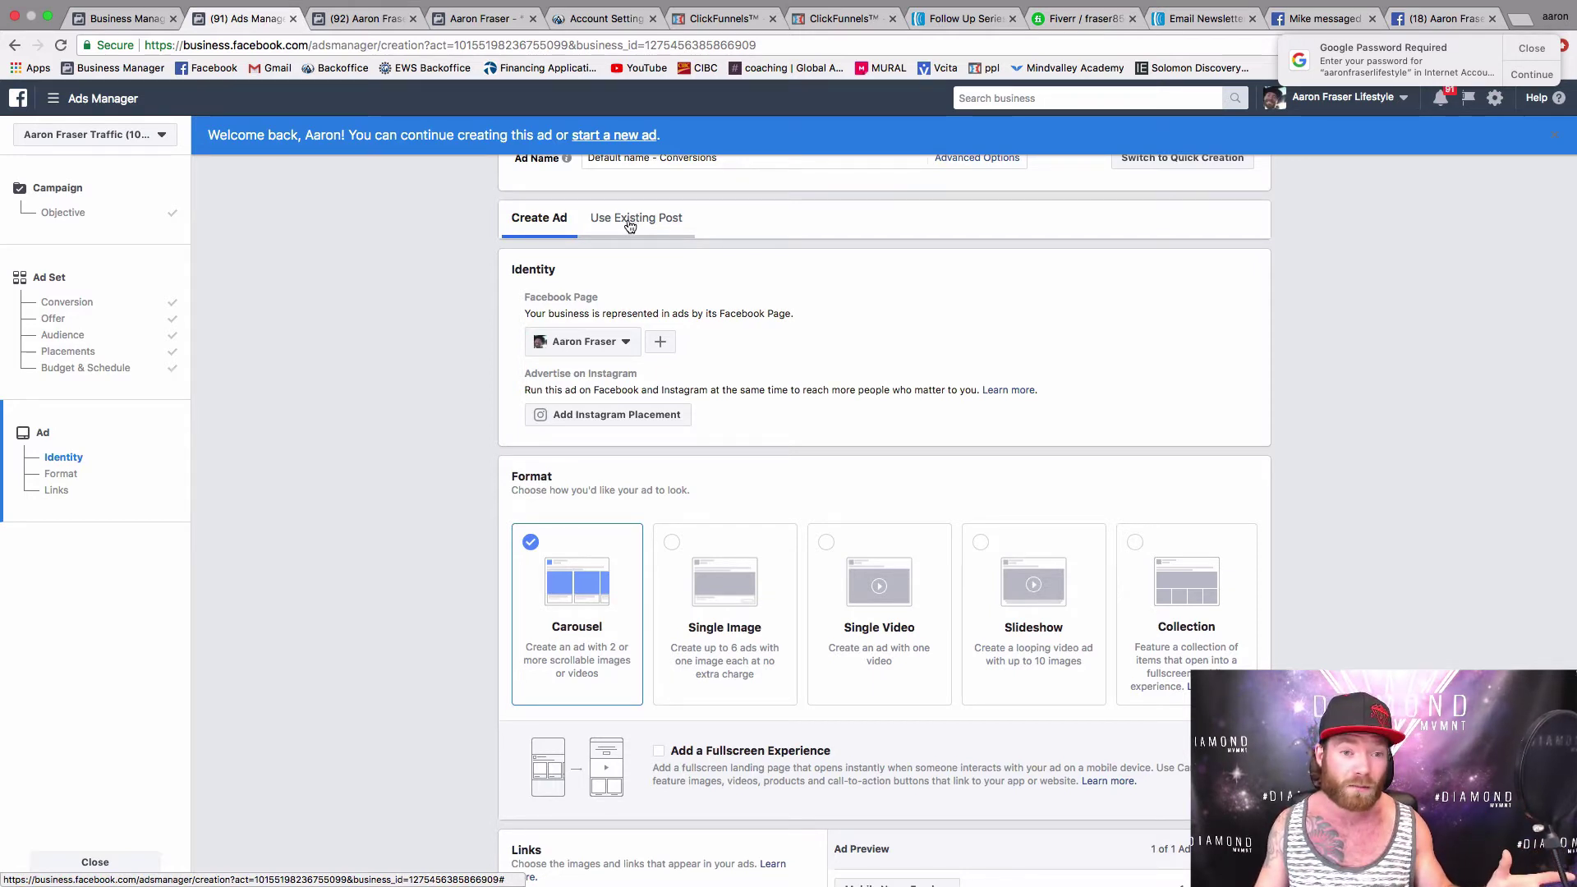
# Step: Stay with creating a new ad and settle on the Single Image format
pyautogui.click(630, 224)
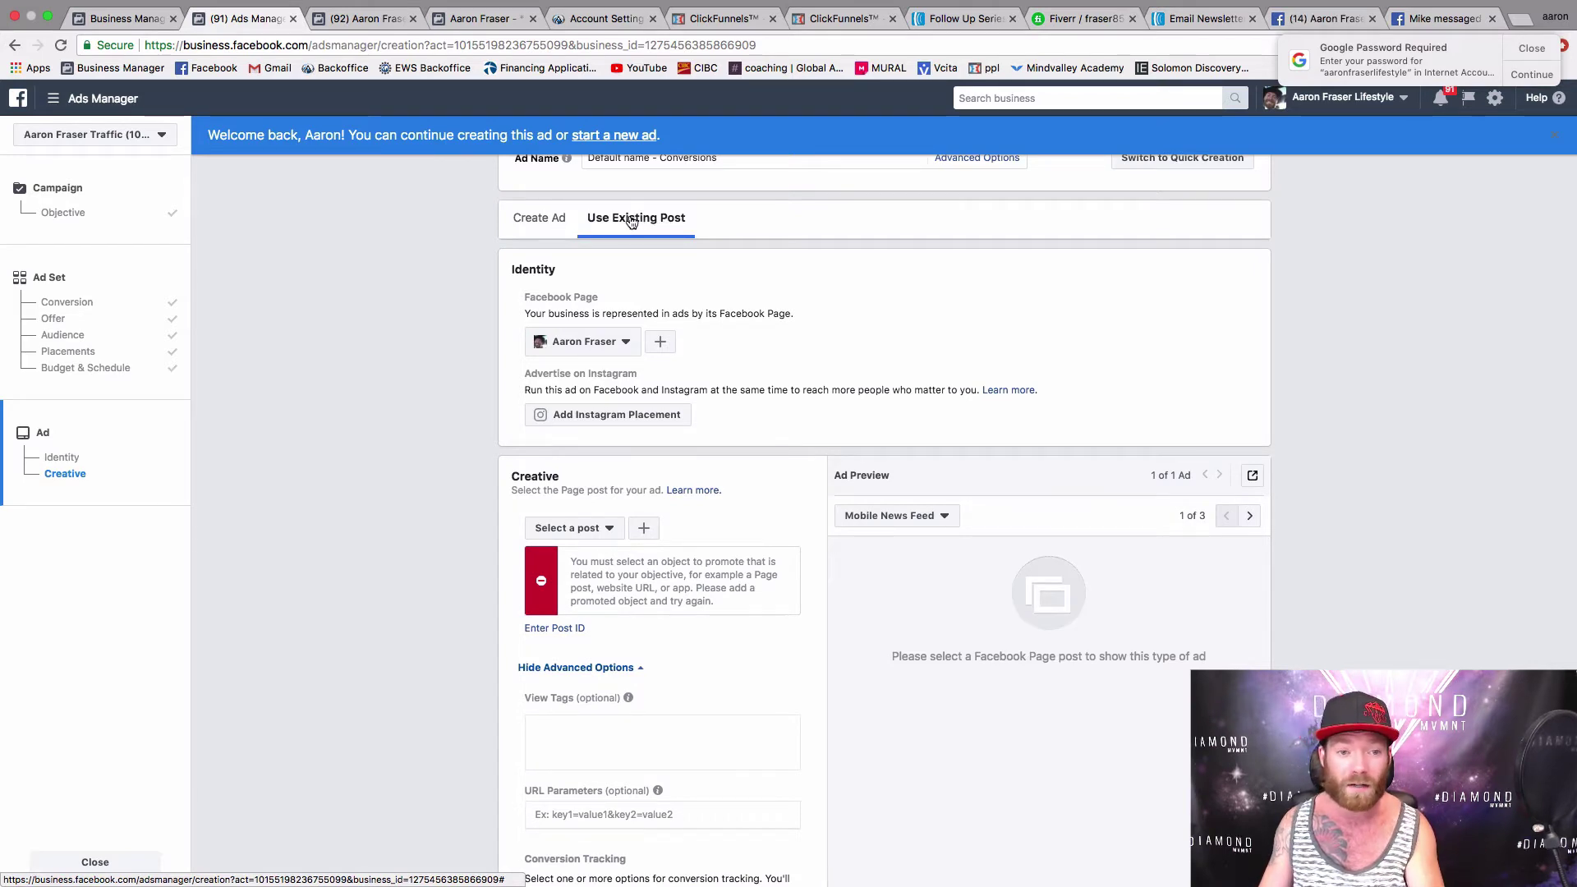
pyautogui.click(542, 220)
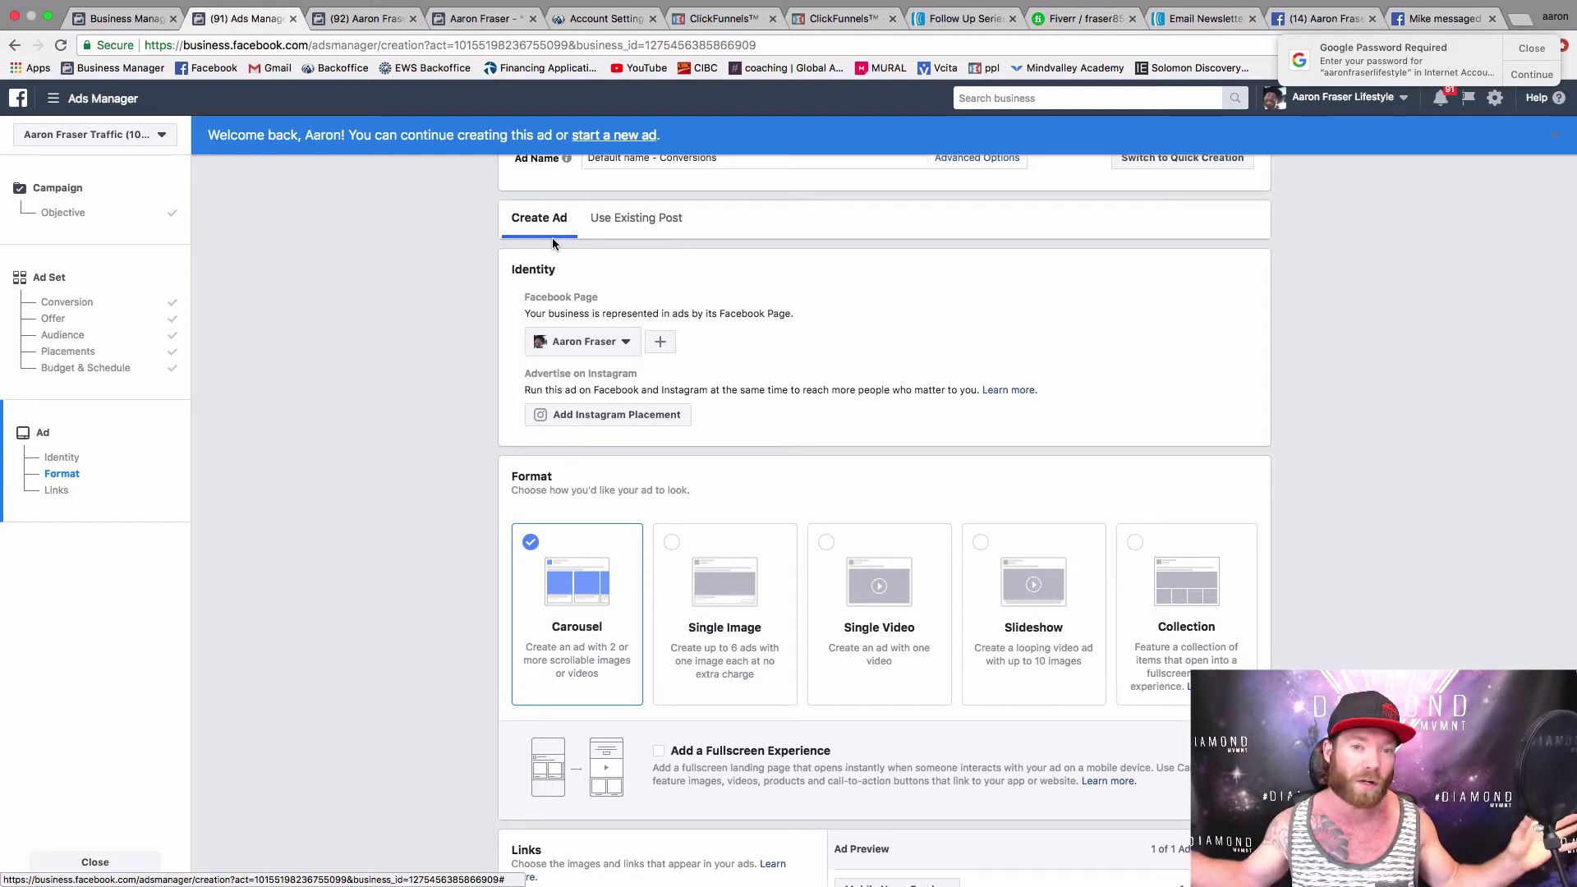
pyautogui.scroll(-2, 761, 425)
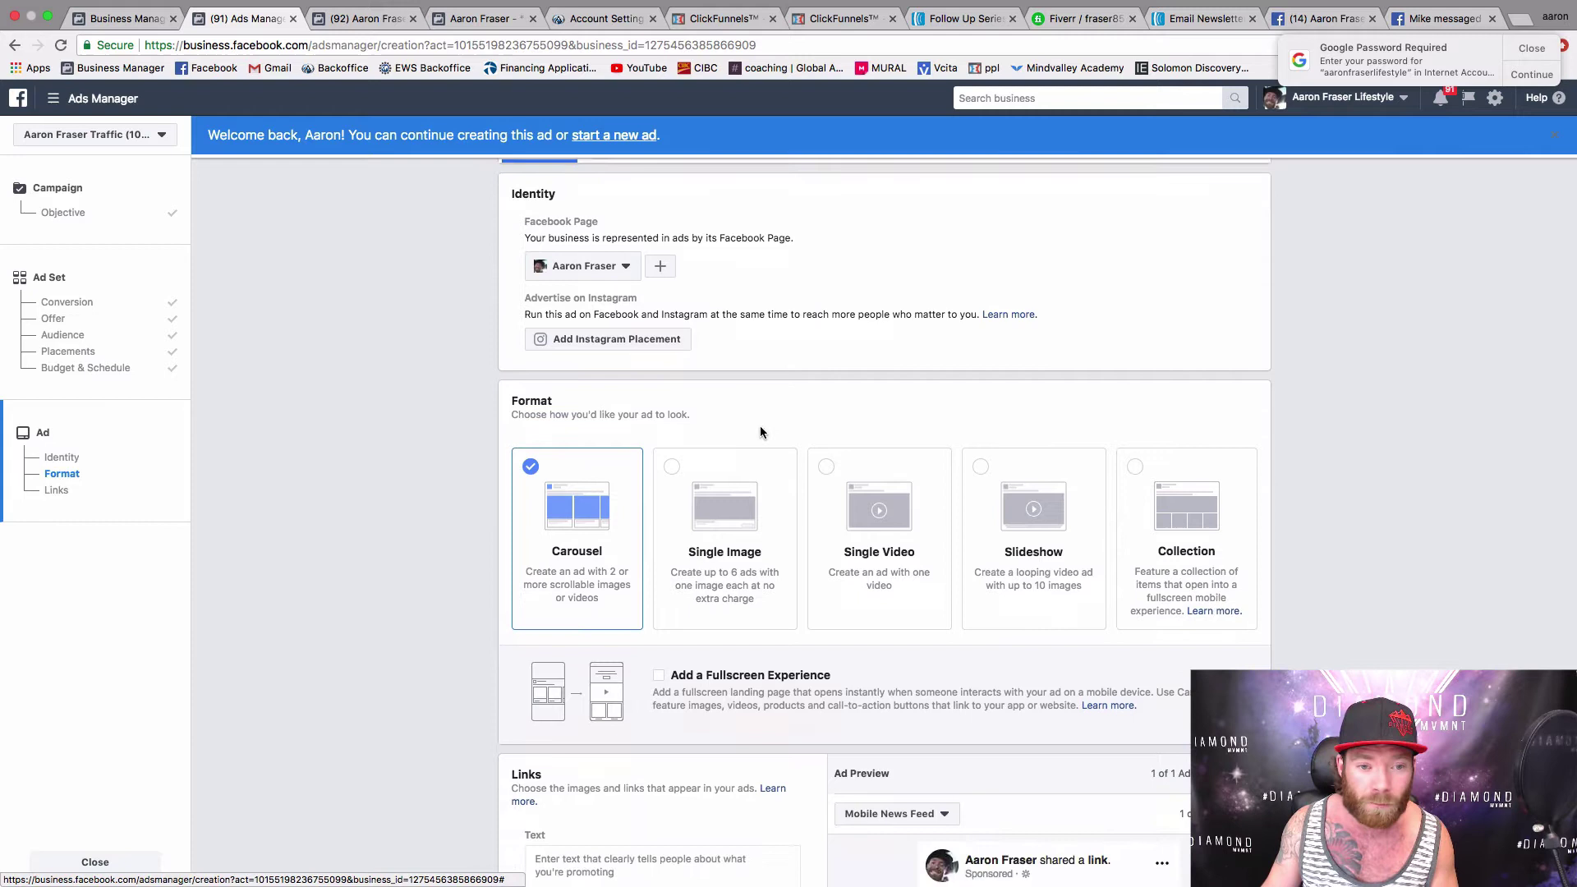
pyautogui.scroll(-2, 723, 509)
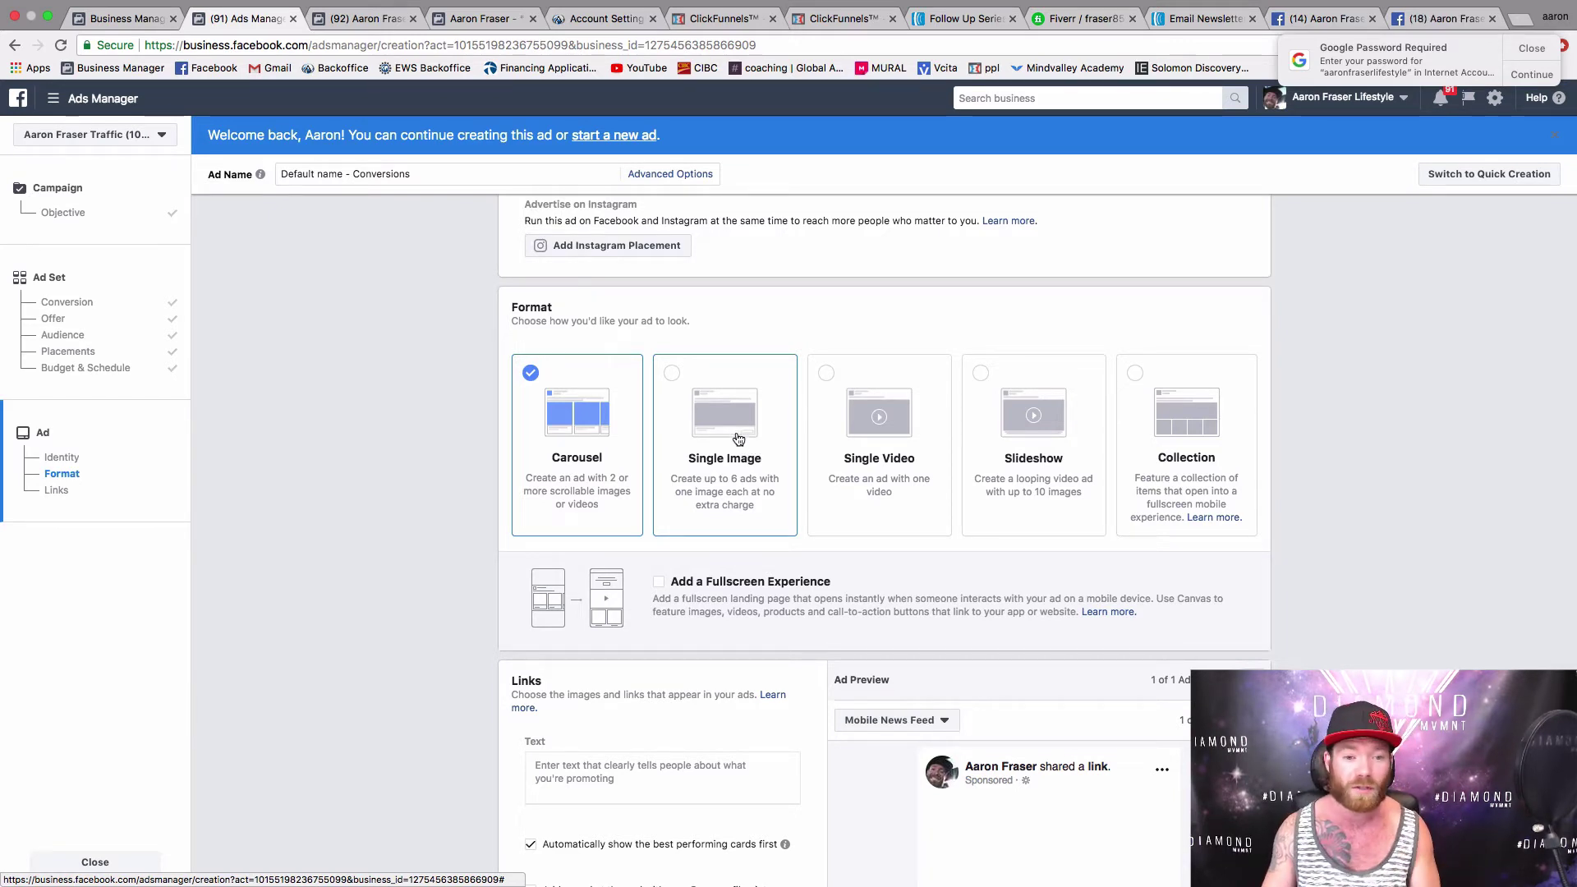
pyautogui.click(738, 434)
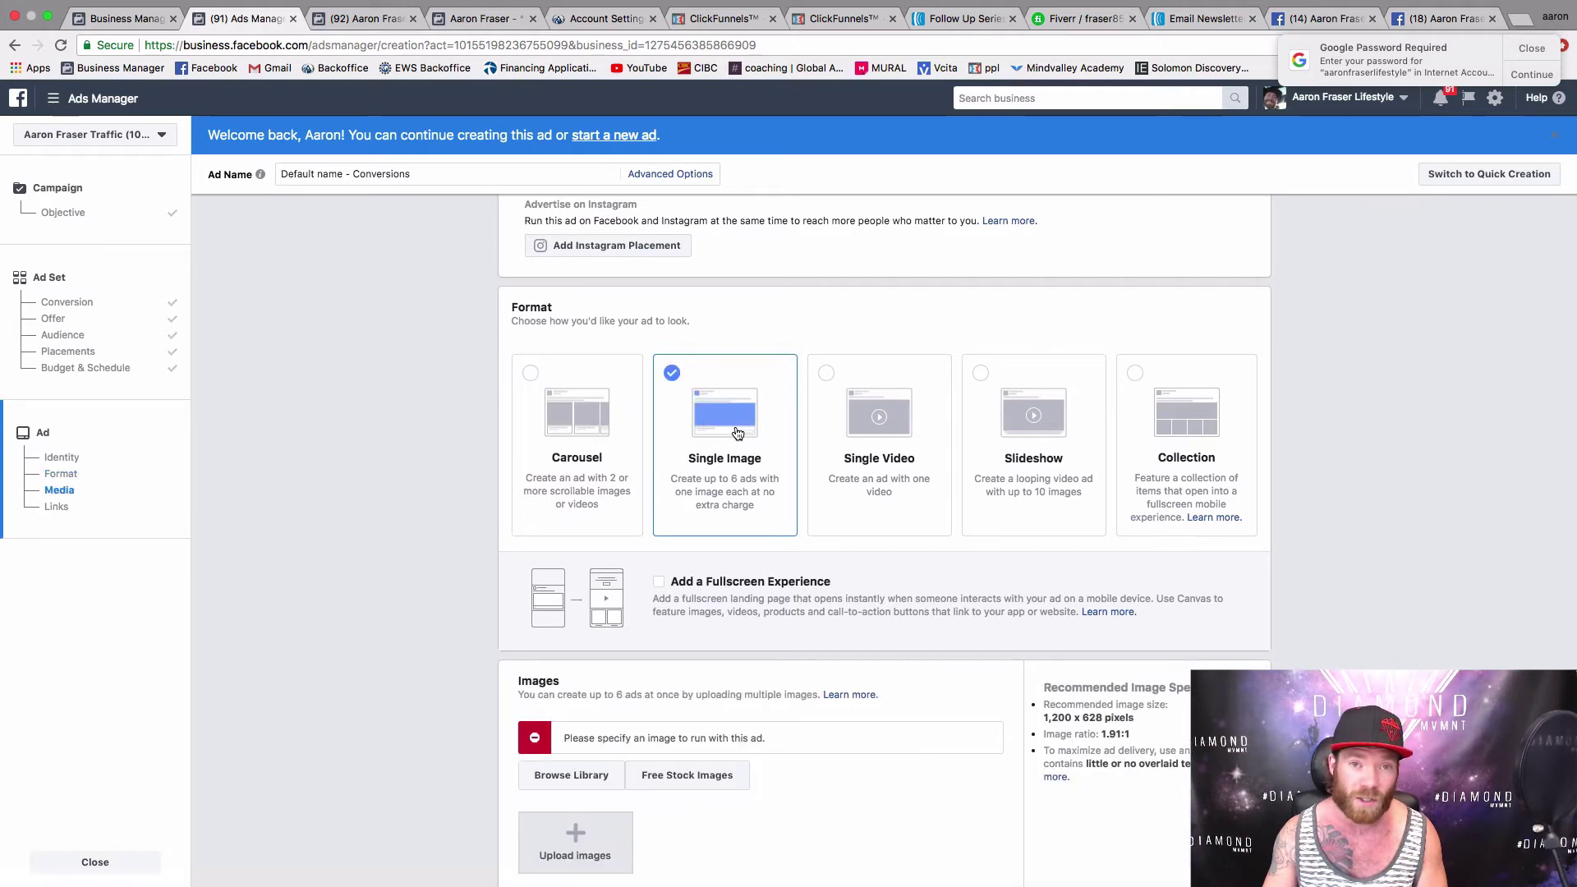
pyautogui.scroll(-1, 737, 434)
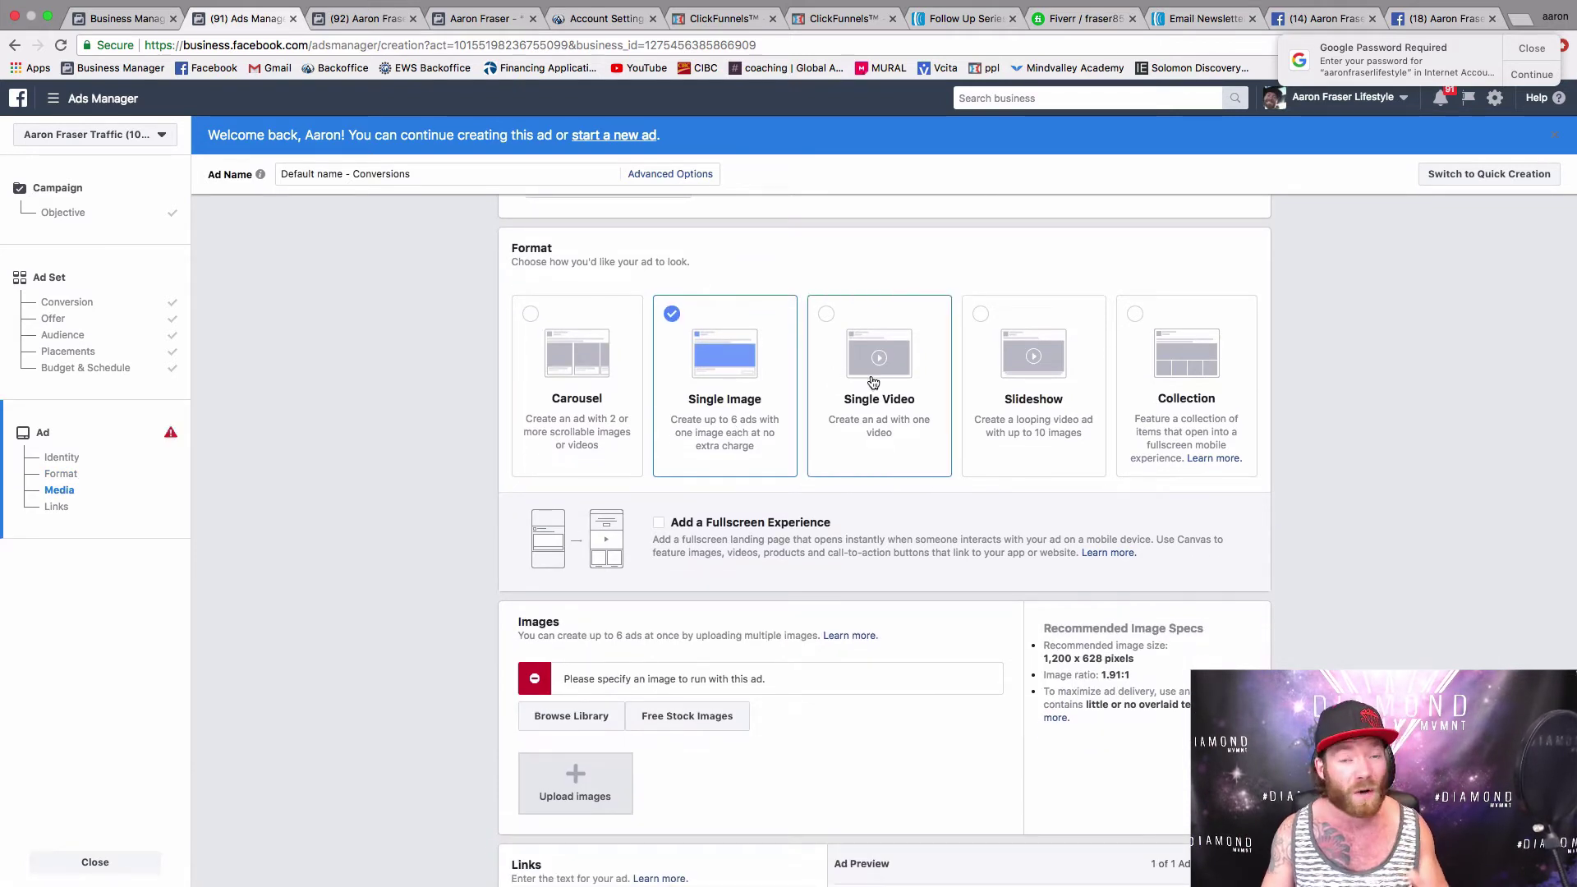
pyautogui.click(878, 382)
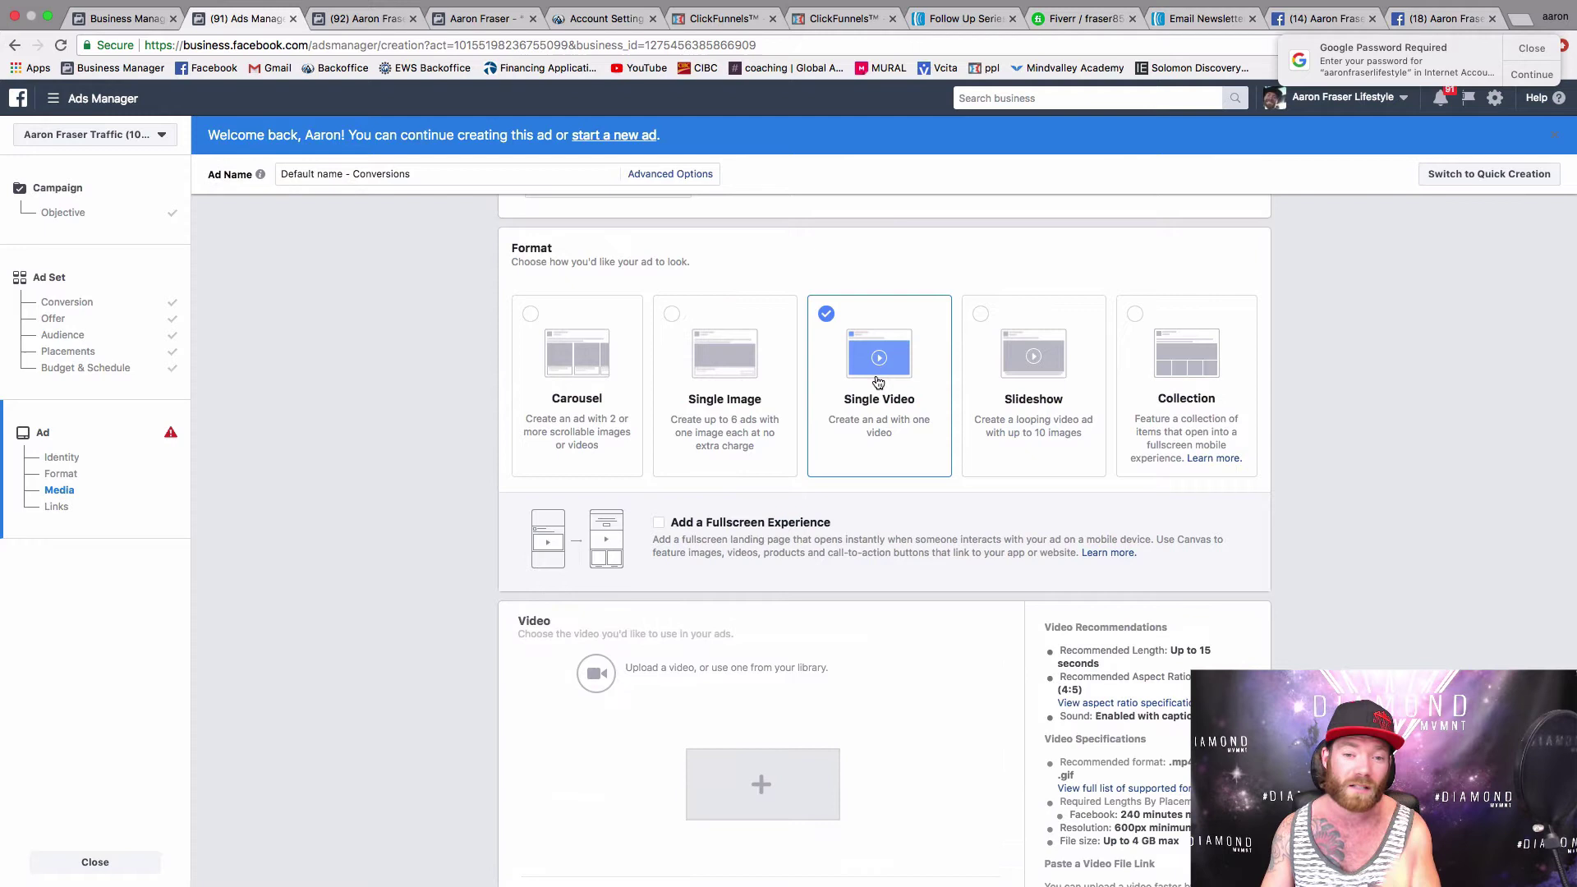
pyautogui.click(772, 391)
pyautogui.scroll(-3, 760, 410)
pyautogui.scroll(-1, 761, 405)
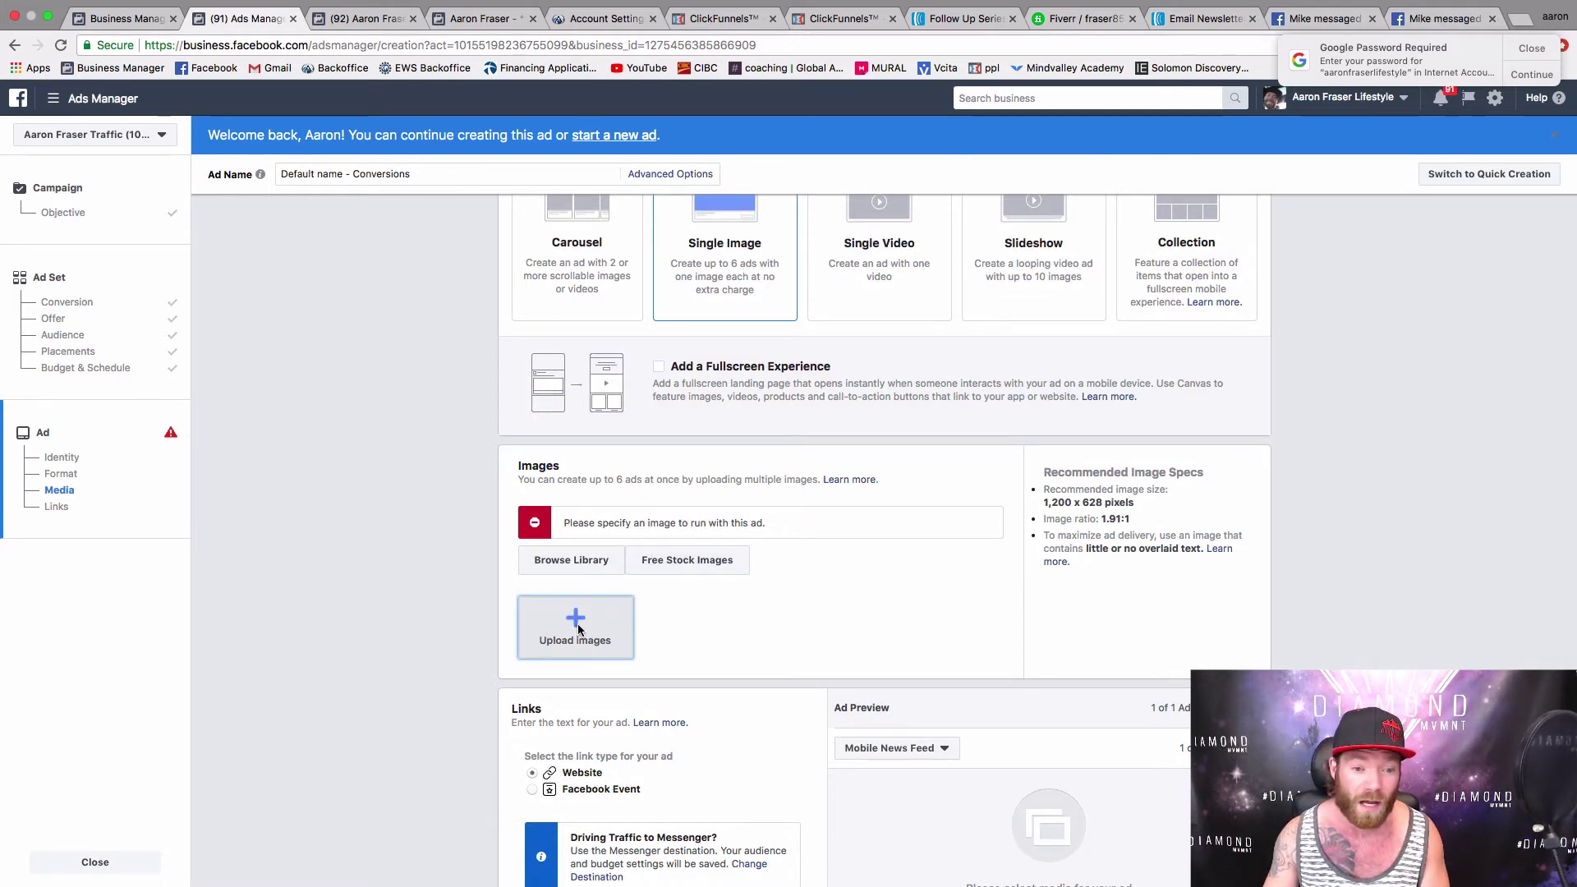
# Step: Upload IMG_4784 2.JPG from used pics and crop it to 1932 × 1011
pyautogui.click(602, 622)
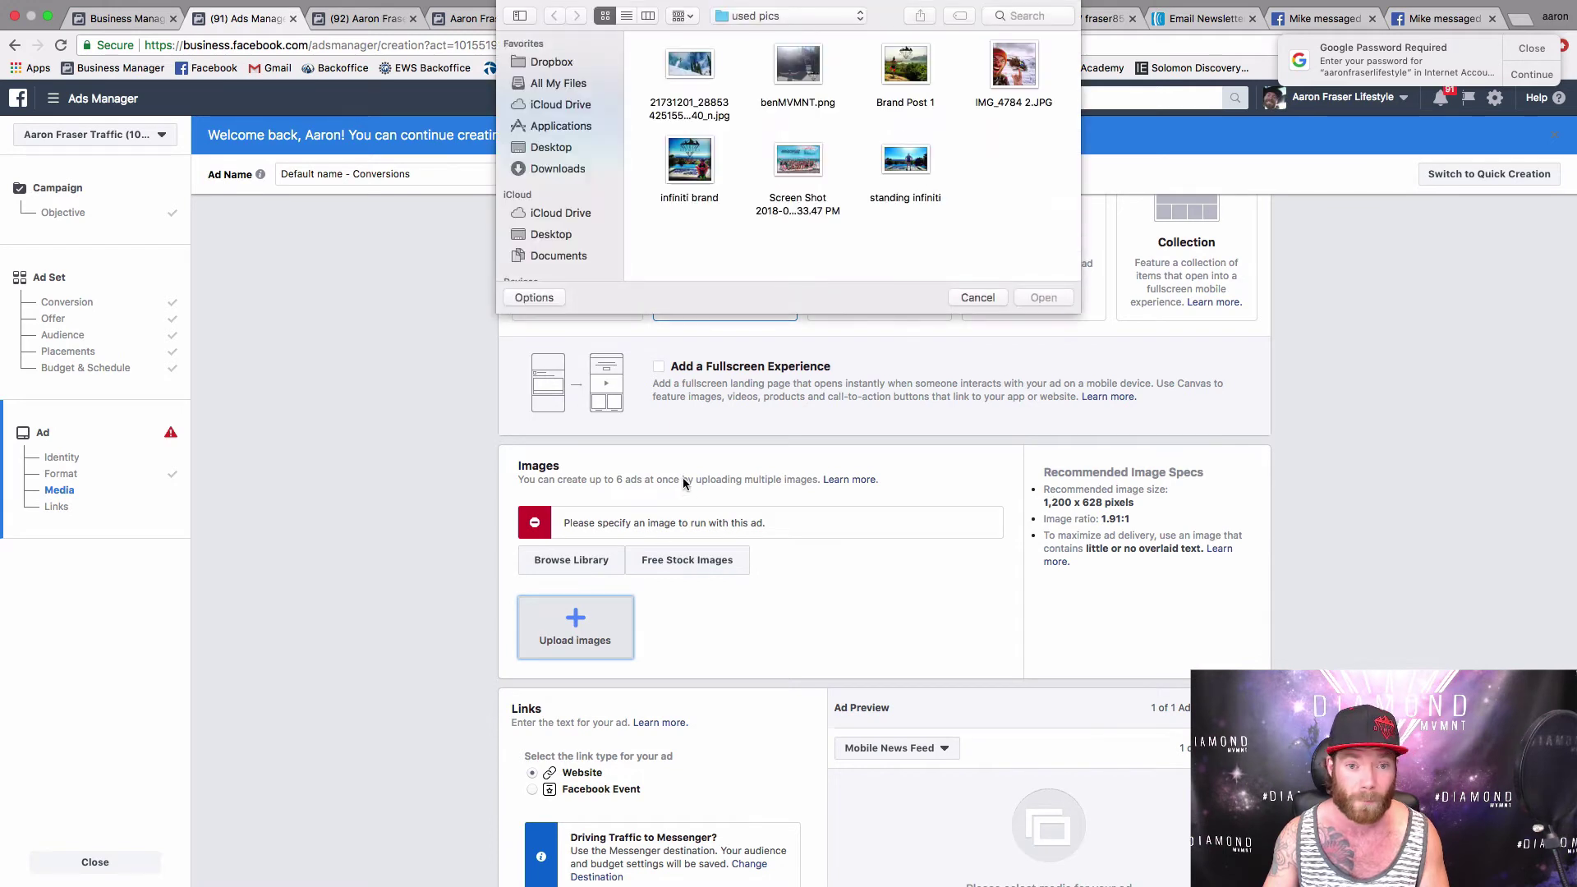
pyautogui.click(1015, 68)
pyautogui.click(1039, 299)
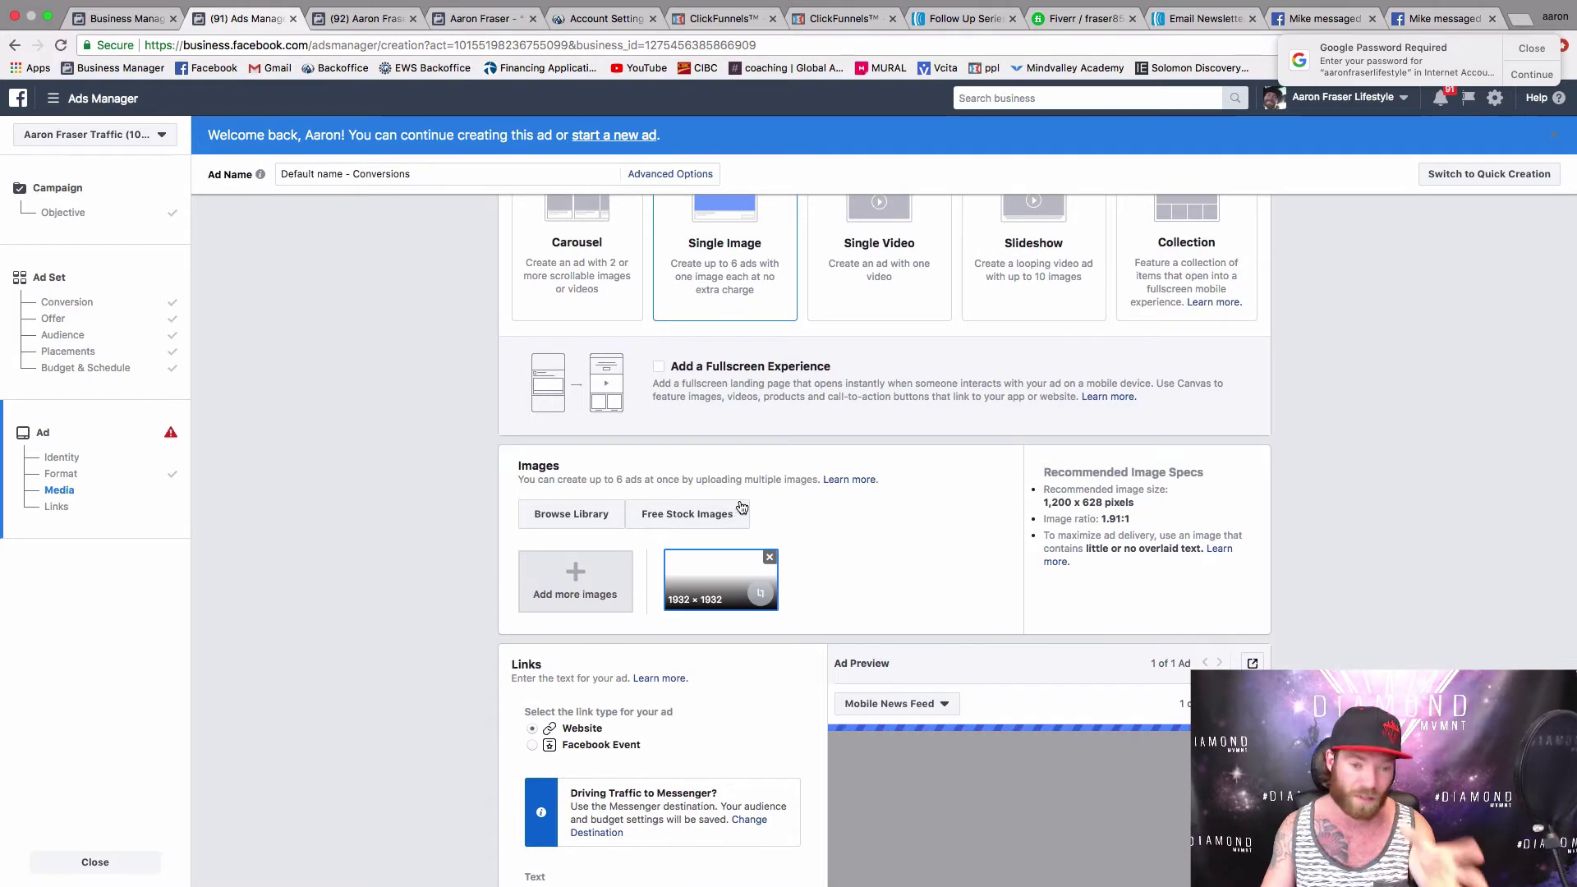
pyautogui.scroll(-5, 728, 514)
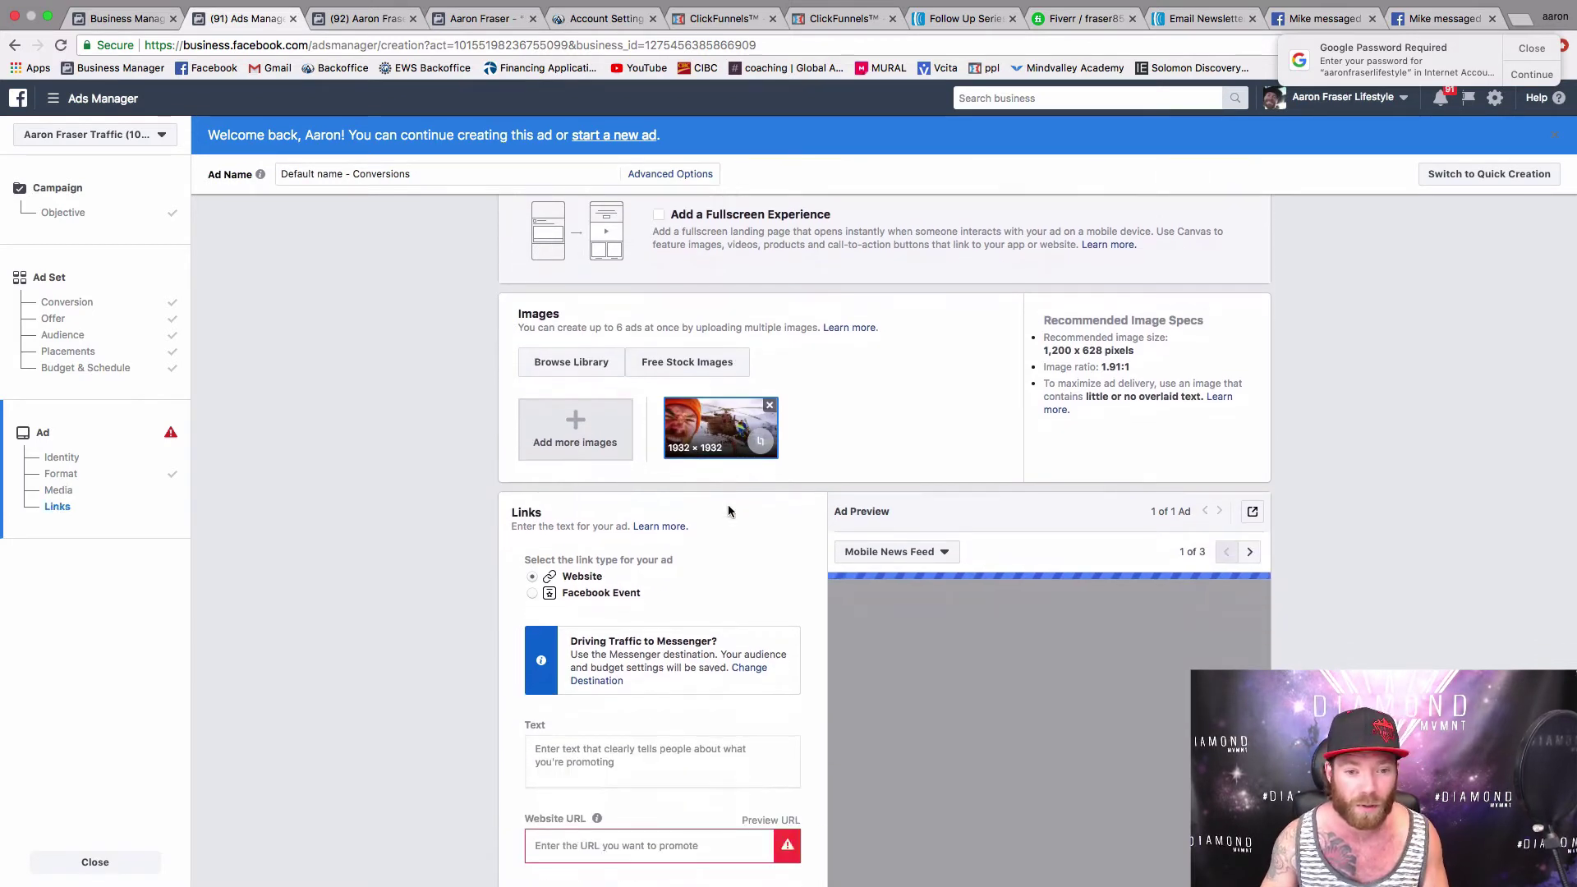
pyautogui.scroll(-1, 871, 501)
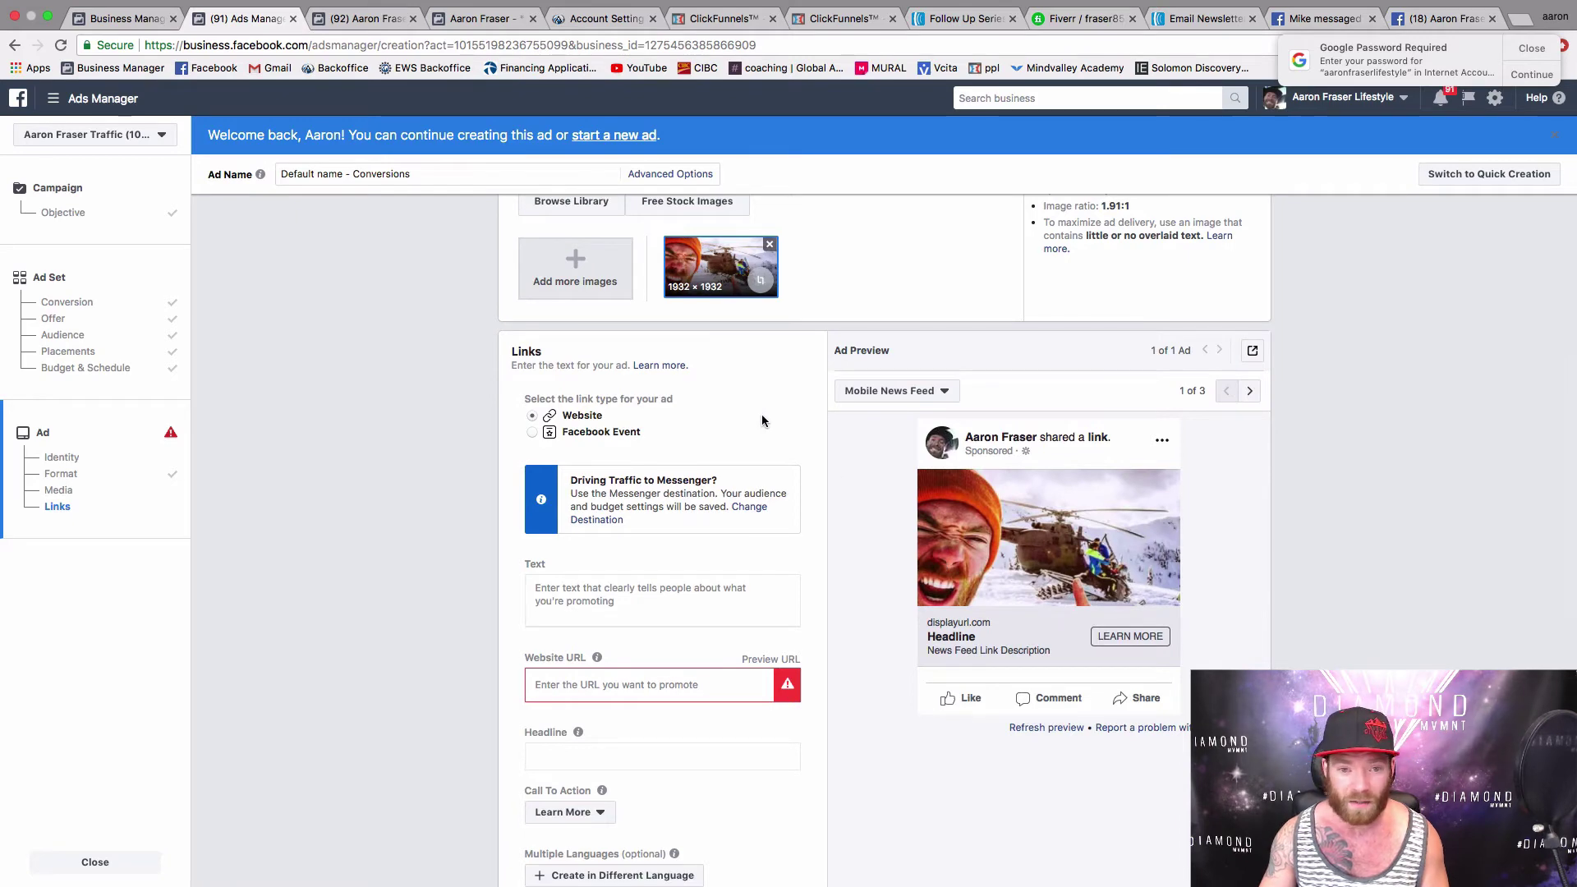
pyautogui.click(757, 288)
pyautogui.moveTo(689, 464); pyautogui.dragTo(671, 502)
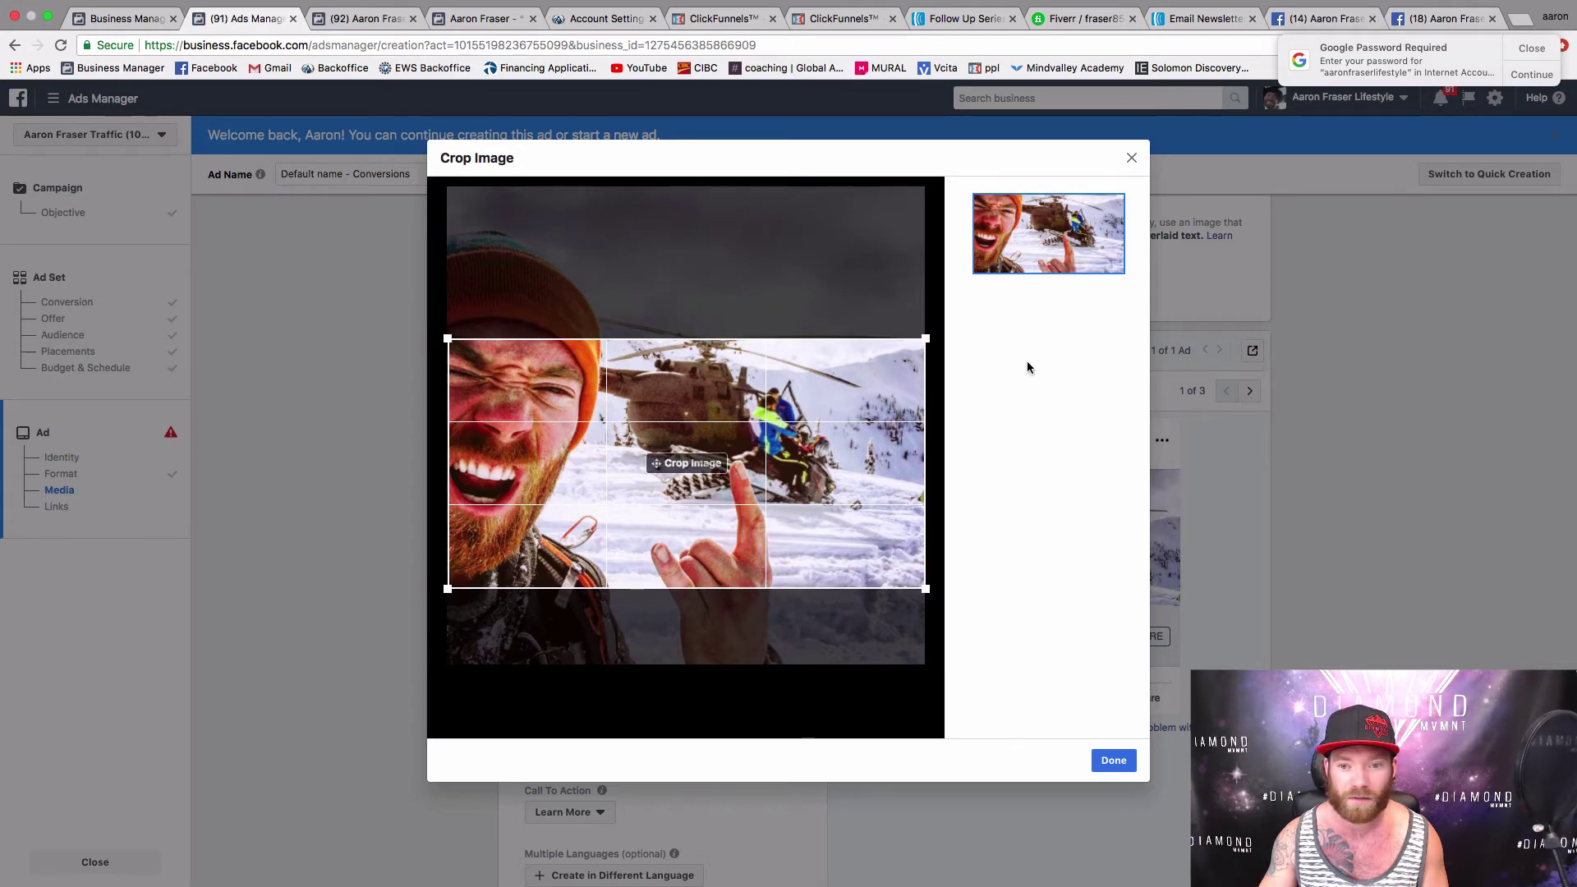
pyautogui.click(1112, 762)
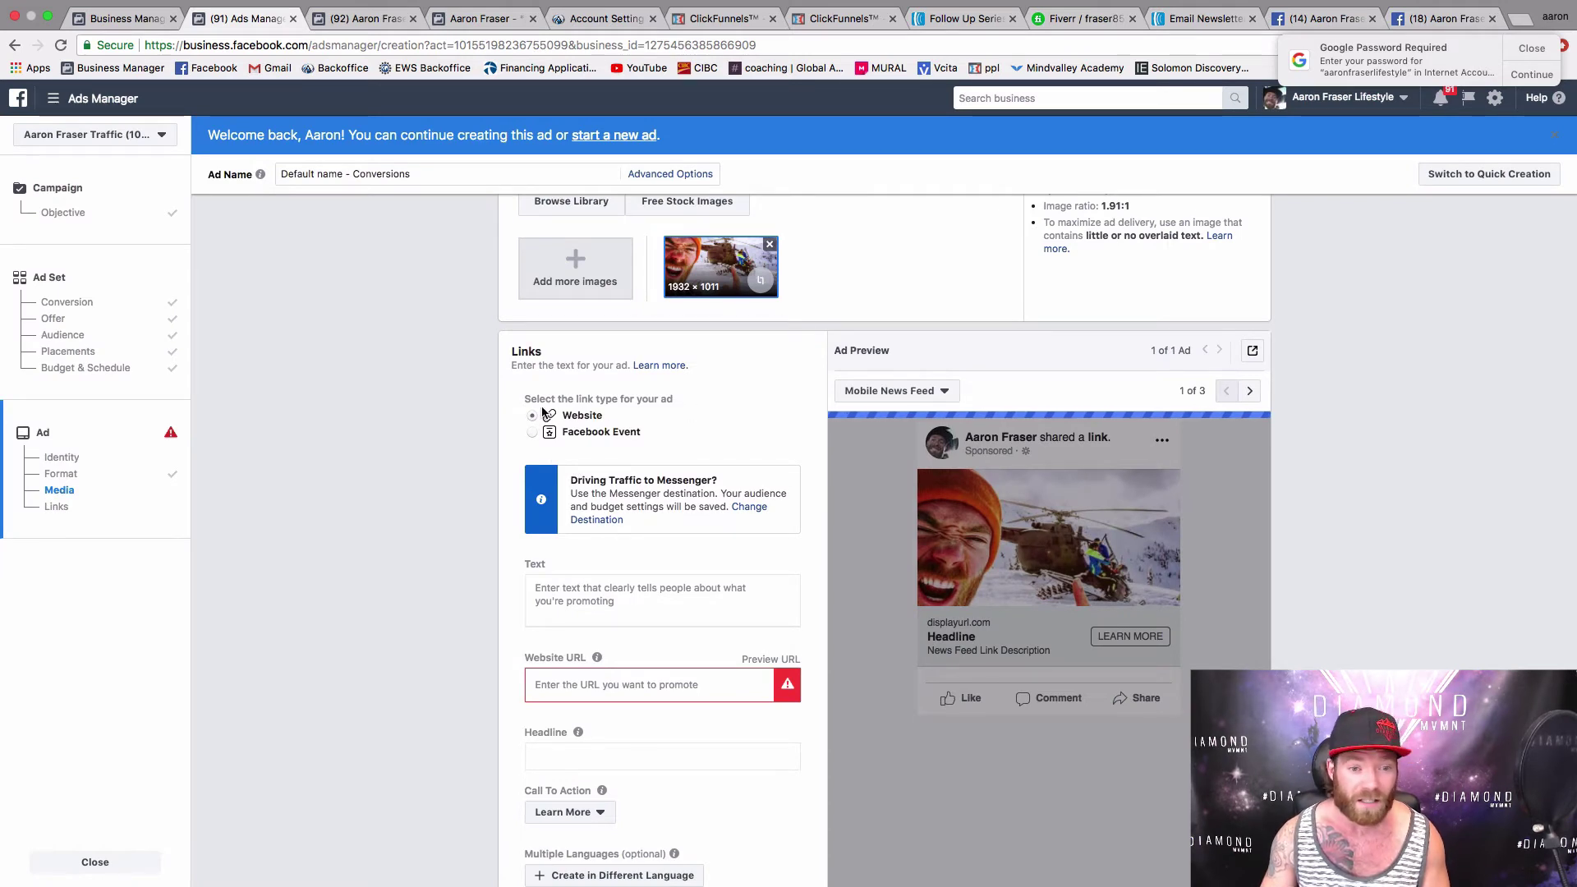
# Step: Focus the ad's primary text field and leave full screen to reach the notes
pyautogui.scroll(-2, 667, 450)
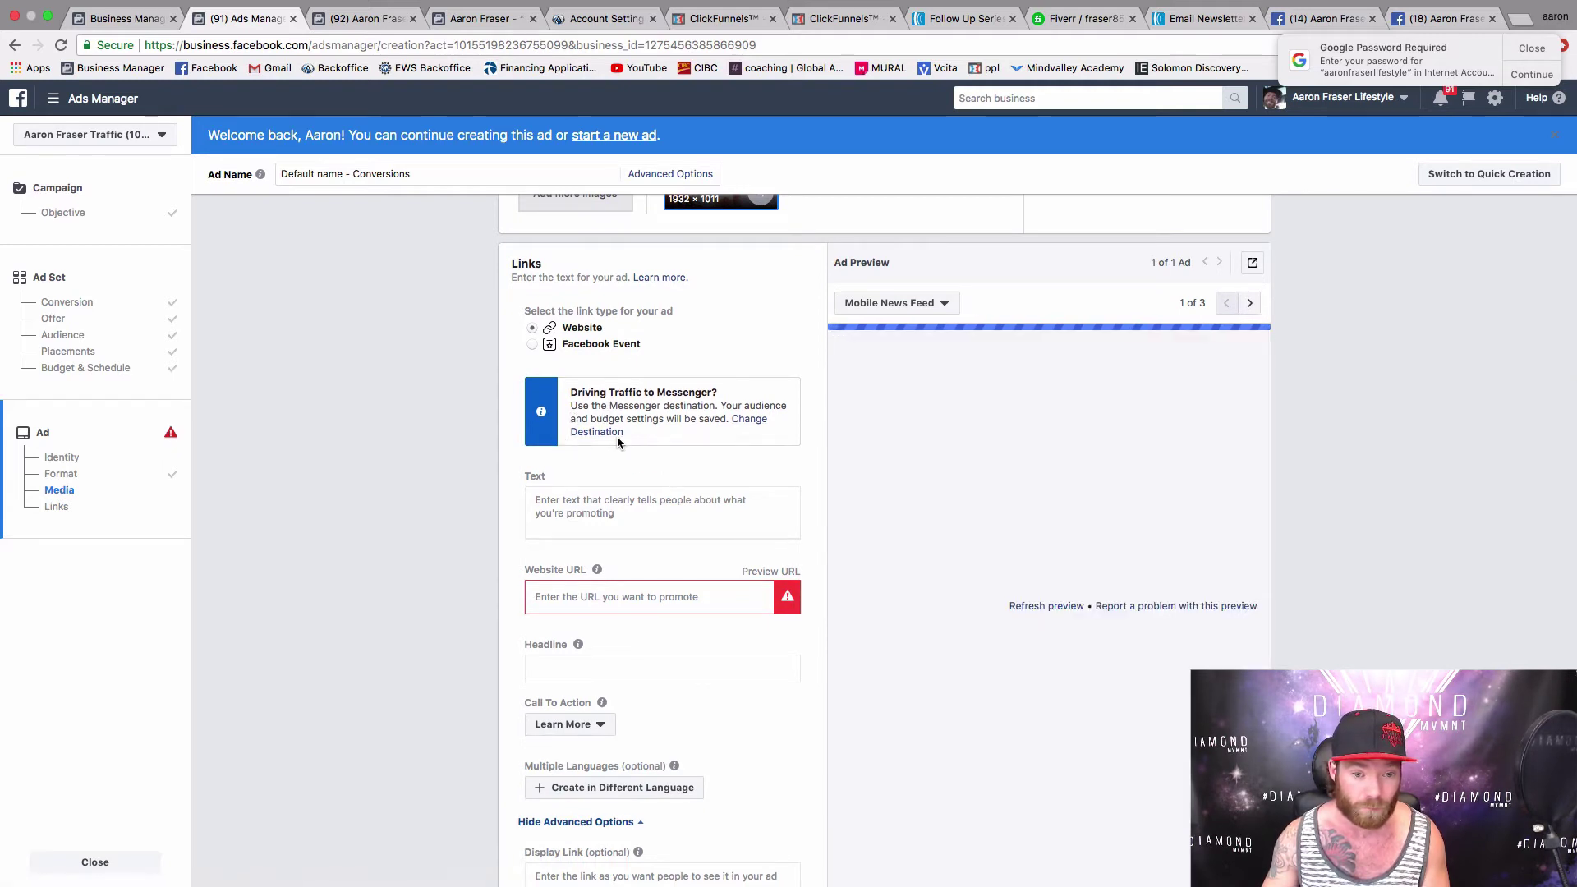
pyautogui.scroll(-1, 672, 425)
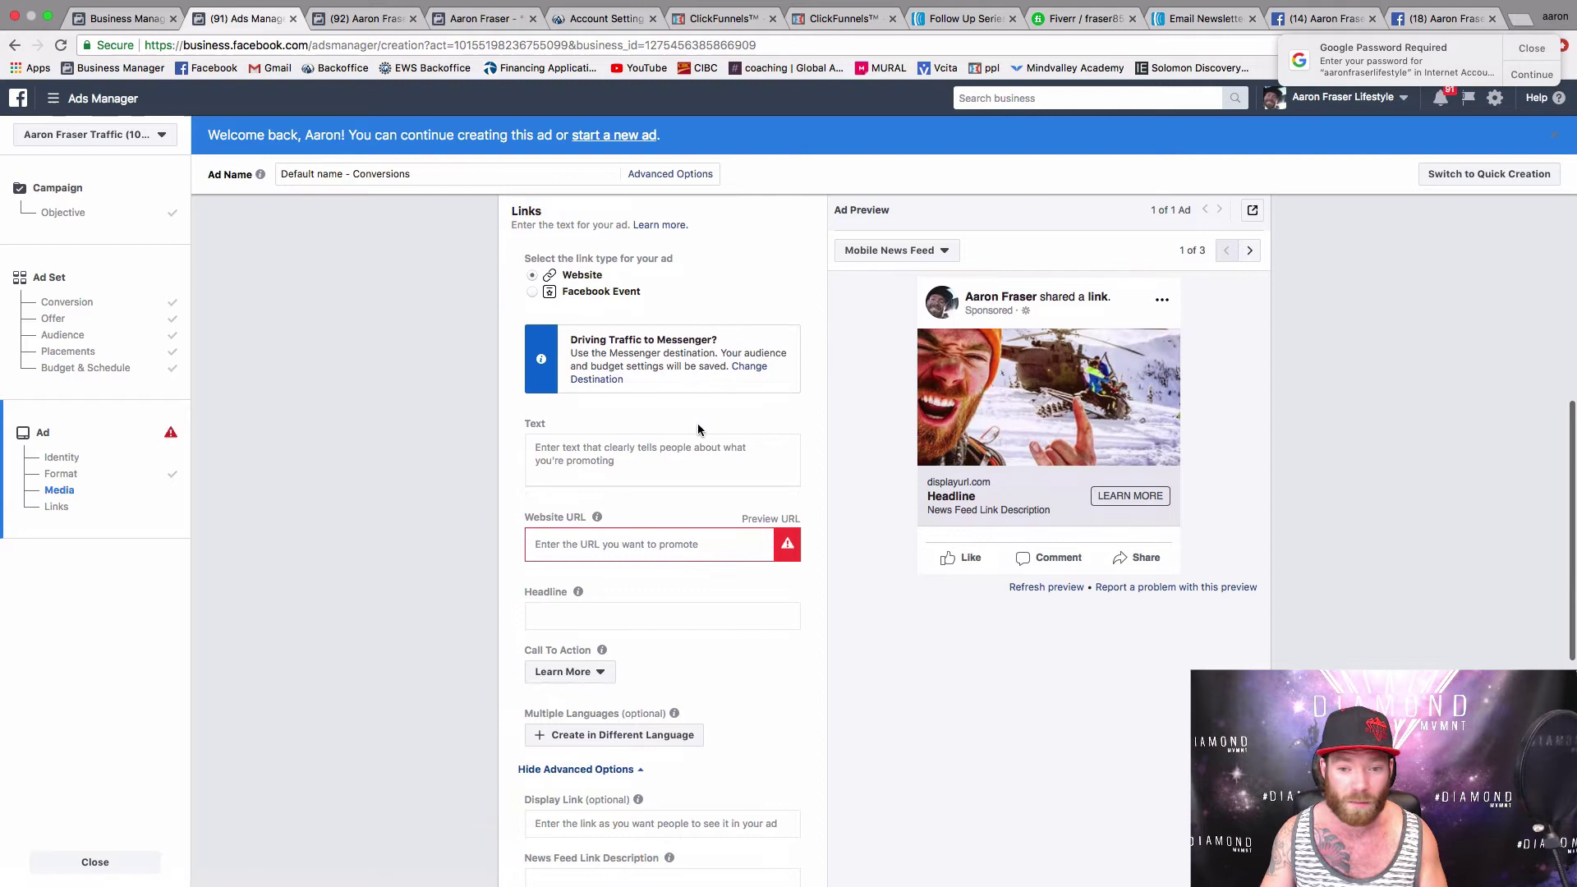
pyautogui.click(569, 451)
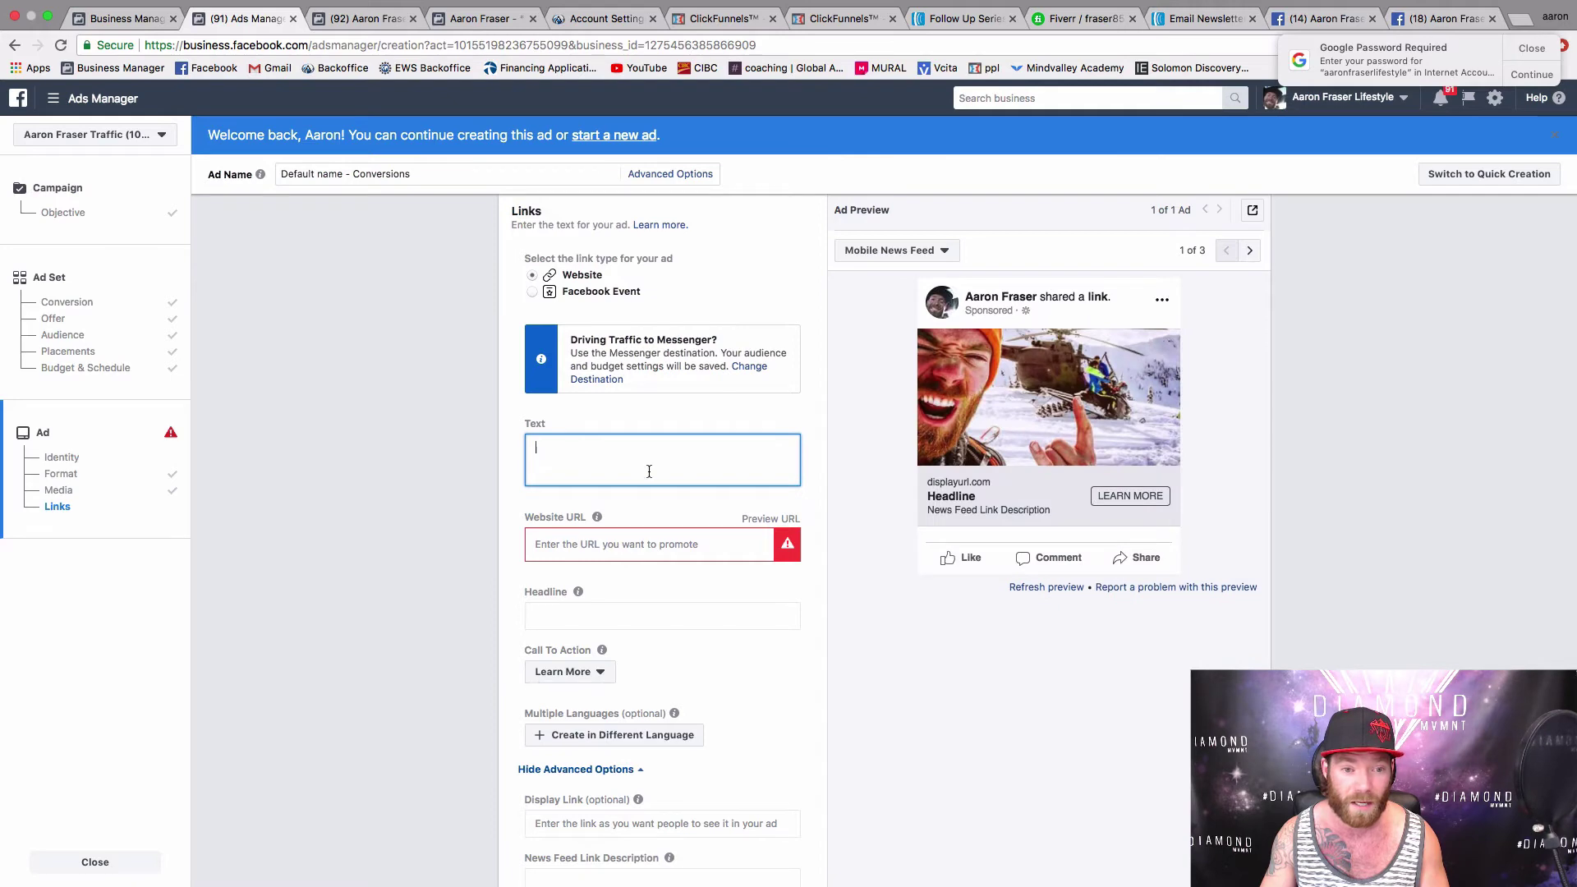
pyautogui.click(47, 16)
# Step: Copy the full *PROBLEM SOLVED!* story from Notes and return to the ad form
pyautogui.click(349, 863)
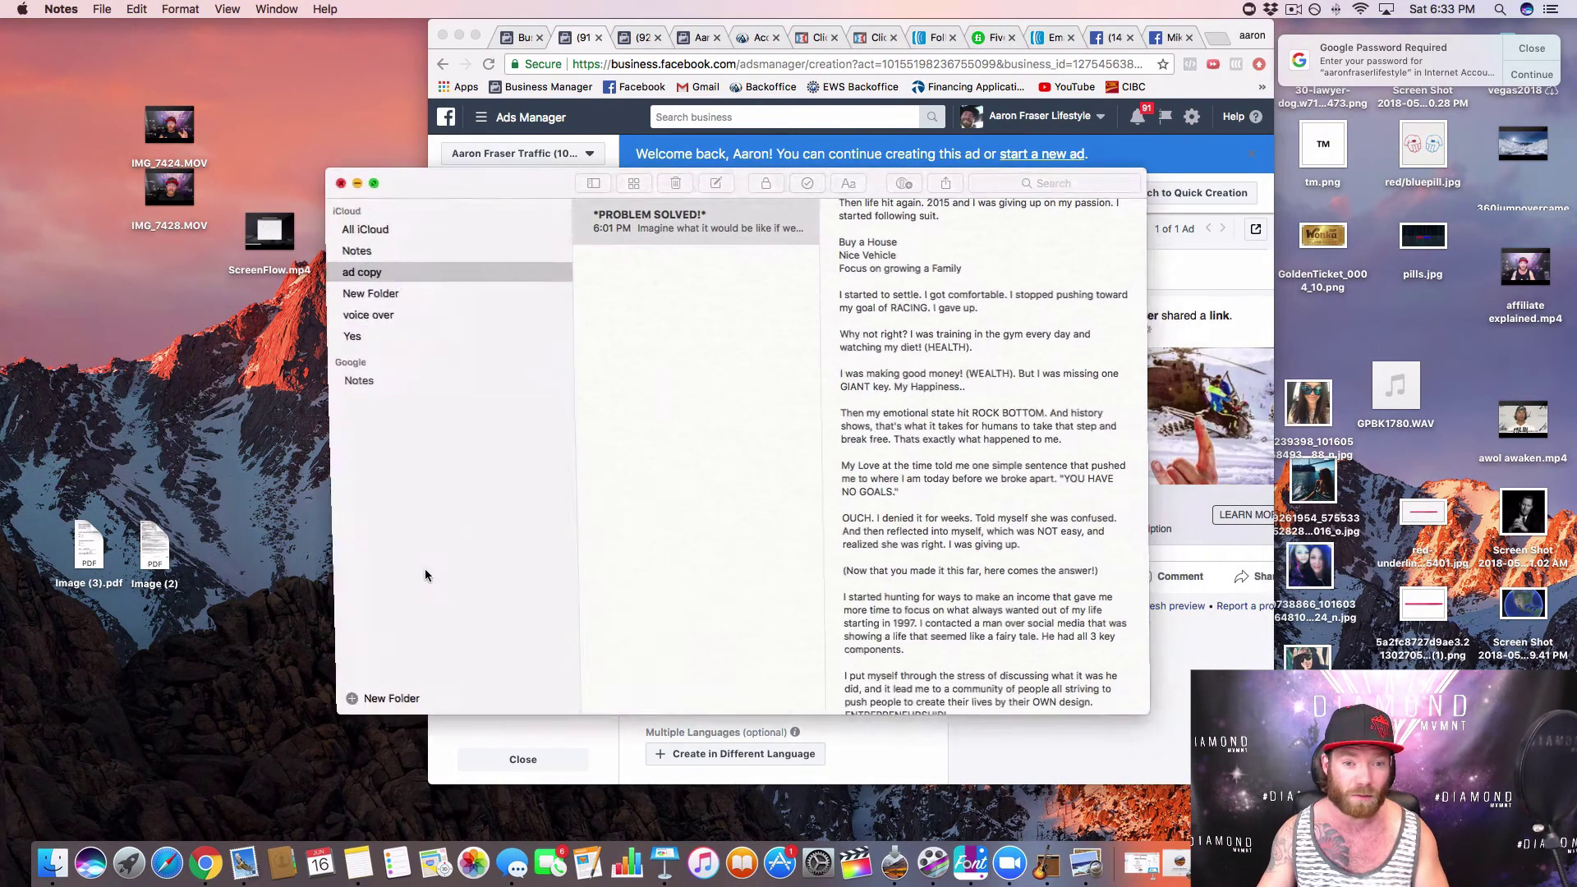
pyautogui.scroll(-15, 985, 559)
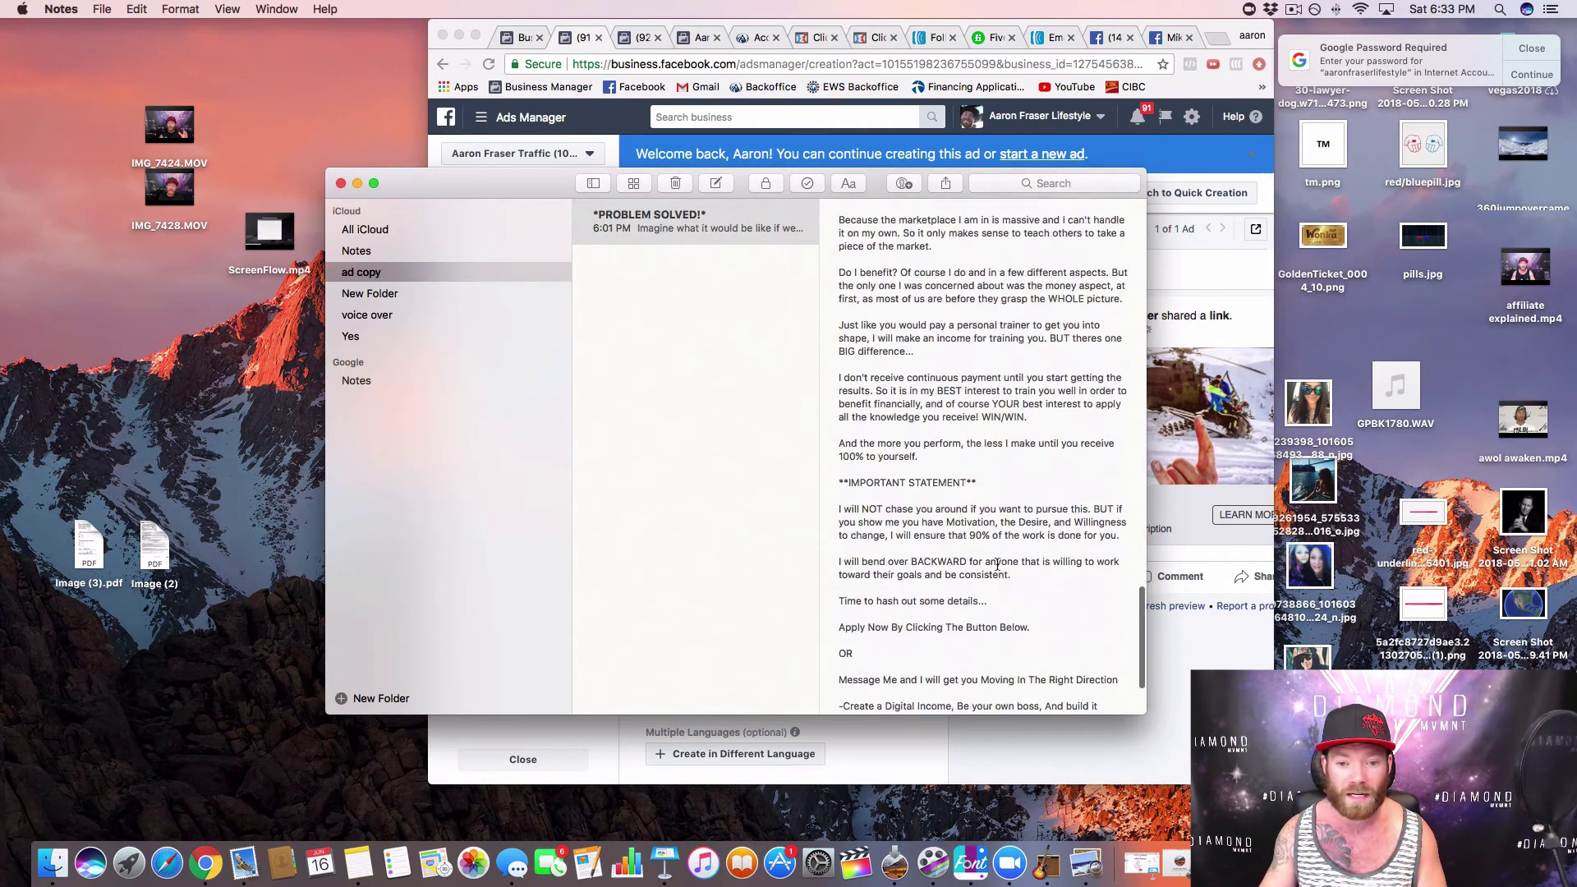
pyautogui.moveTo(950, 679)
pyautogui.mouseDown()
pyautogui.moveTo(862, 476)
pyautogui.moveTo(844, 162)
pyautogui.mouseUp()
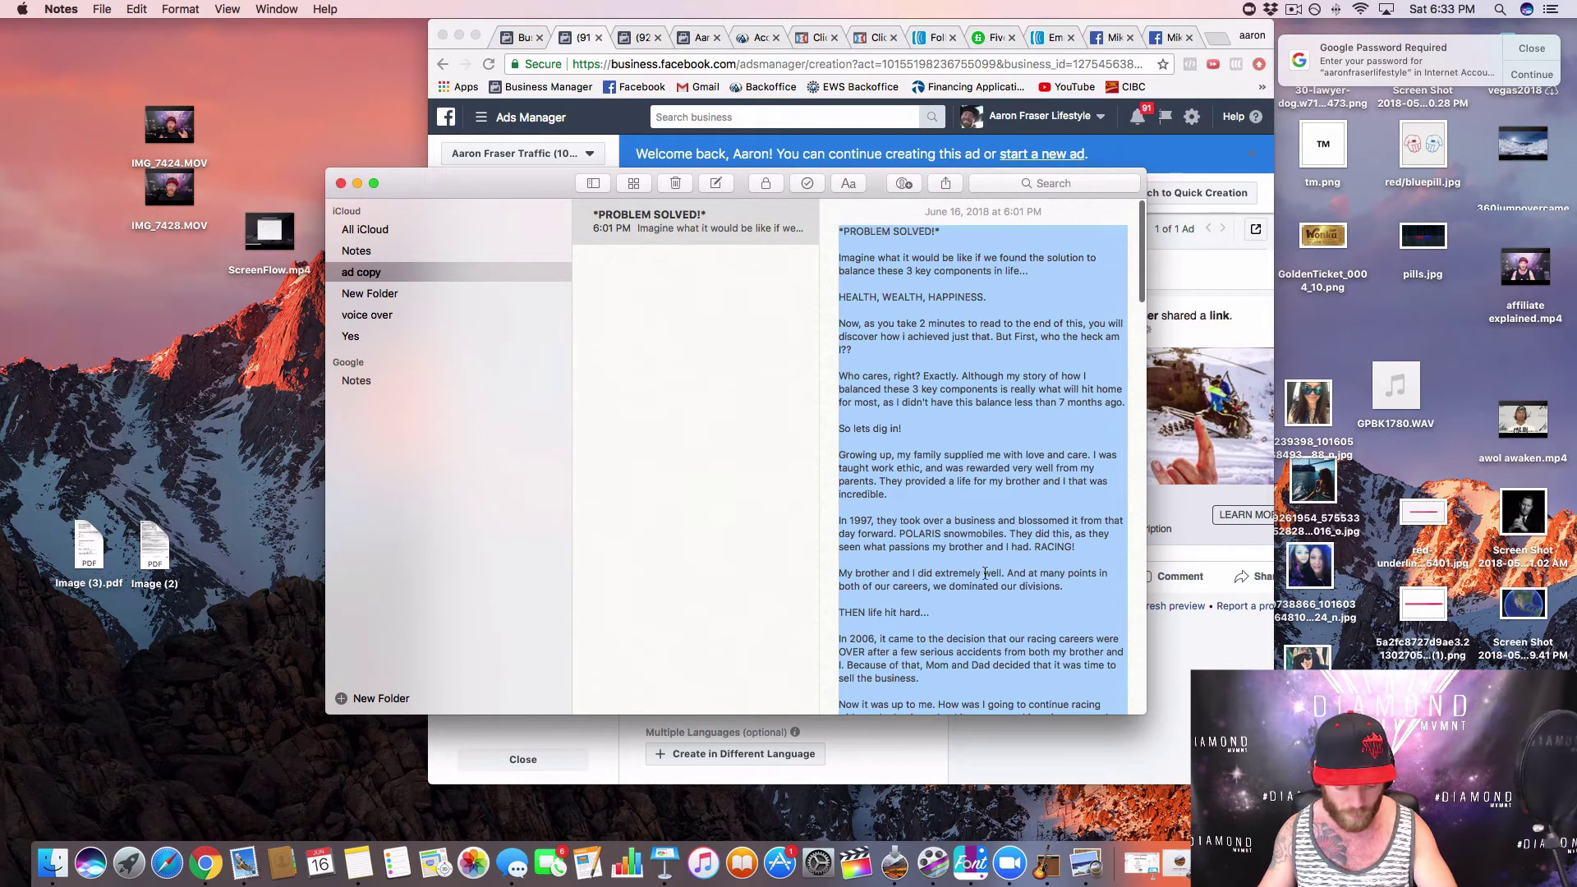
pyautogui.click(490, 31)
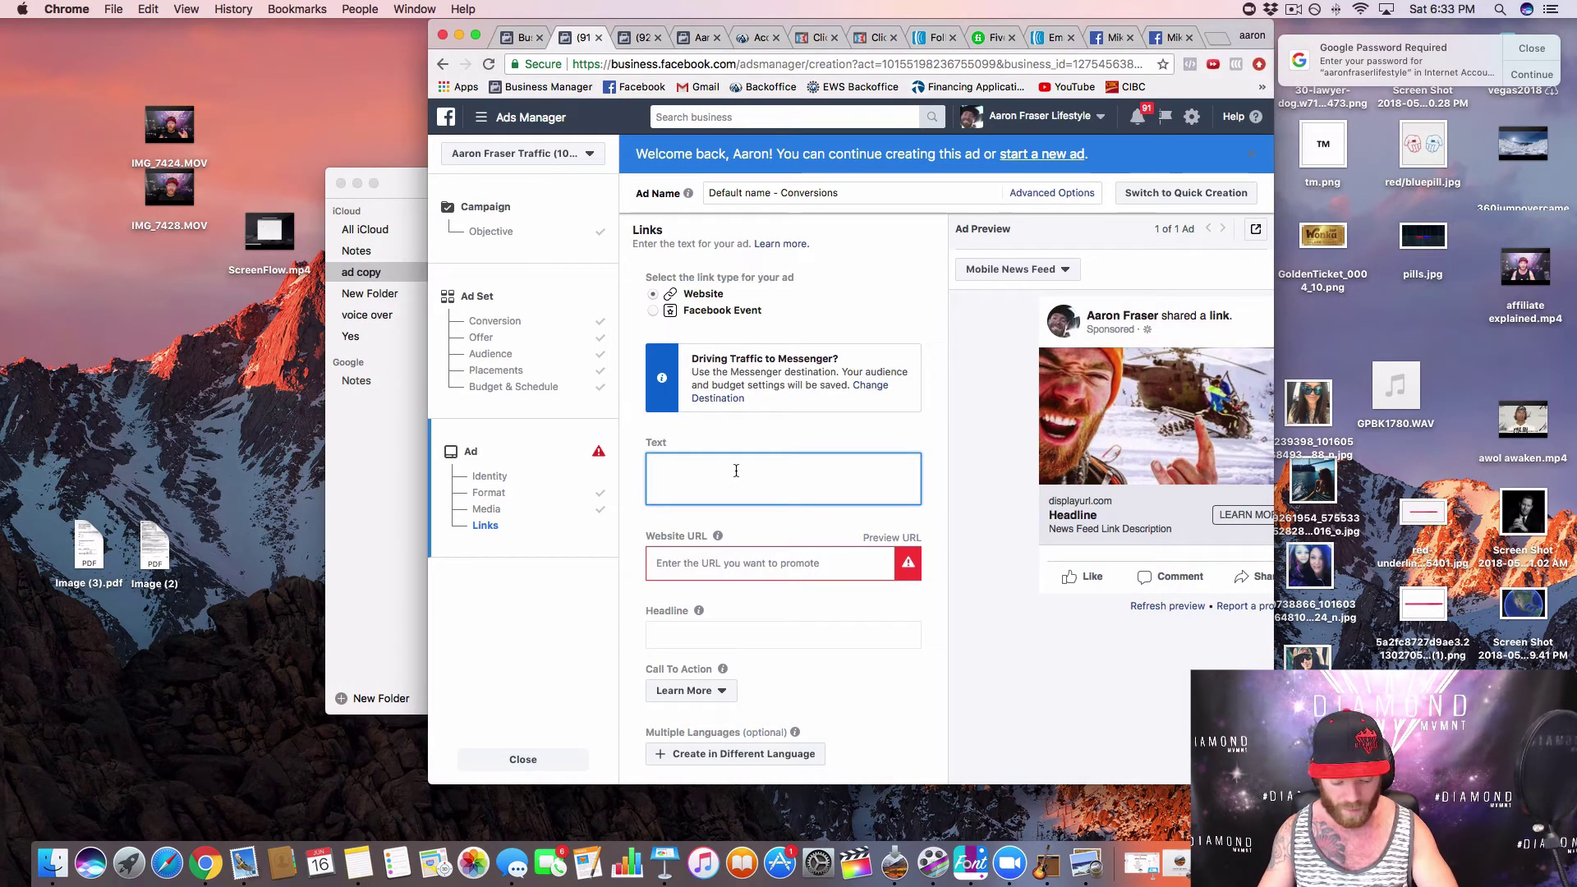
# Step: Paste the copied *PROBLEM SOLVED!* story into the ad's Text field as its primary text
pyautogui.press('super+v')
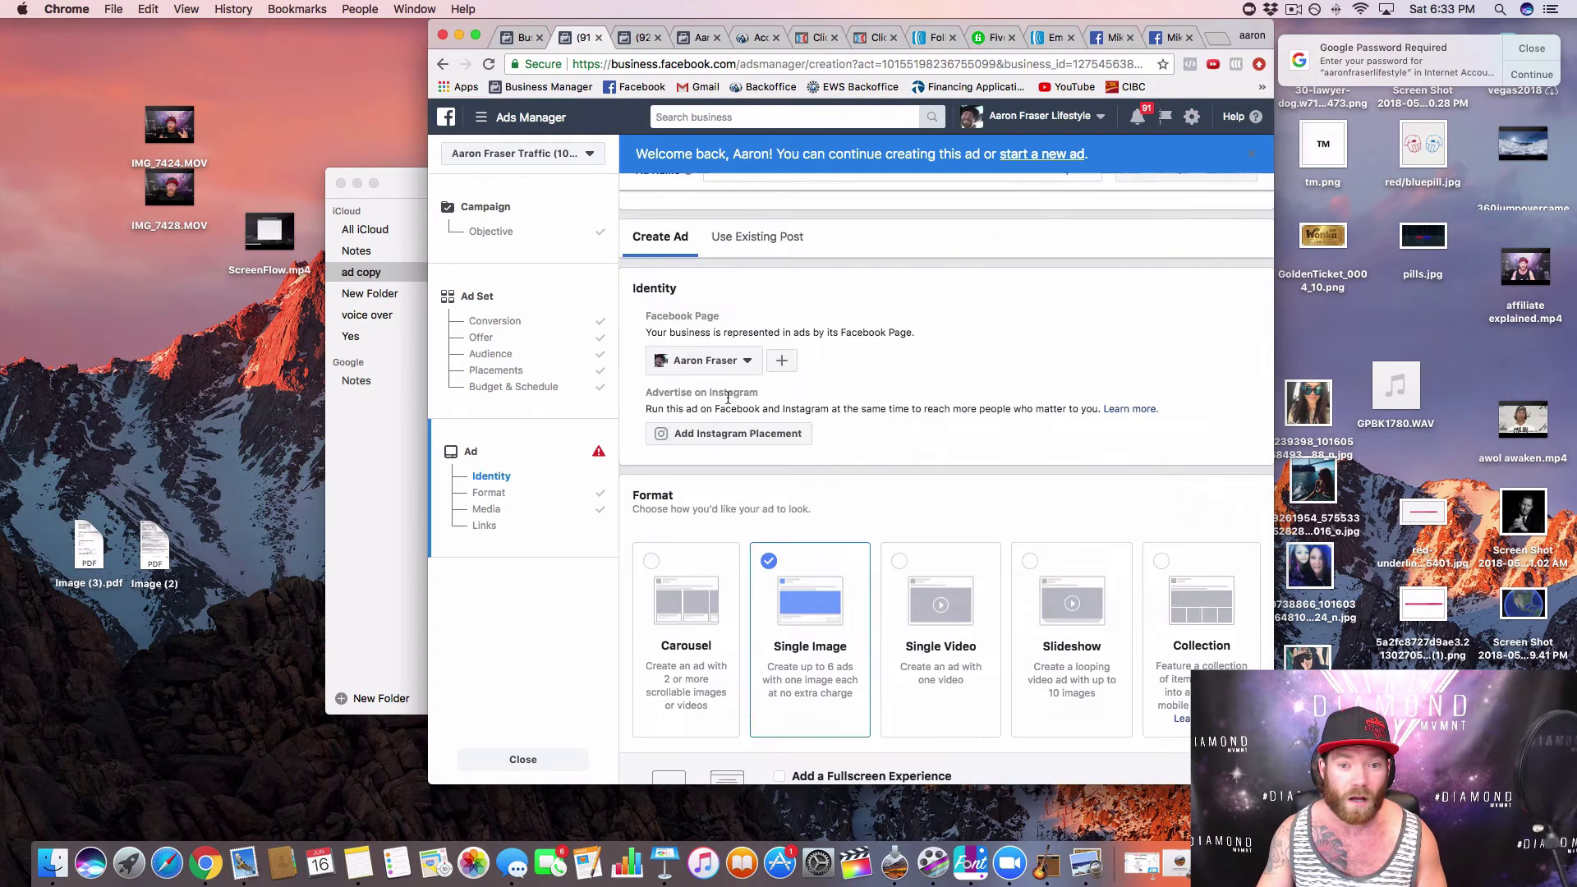
pyautogui.scroll(-15, 736, 428)
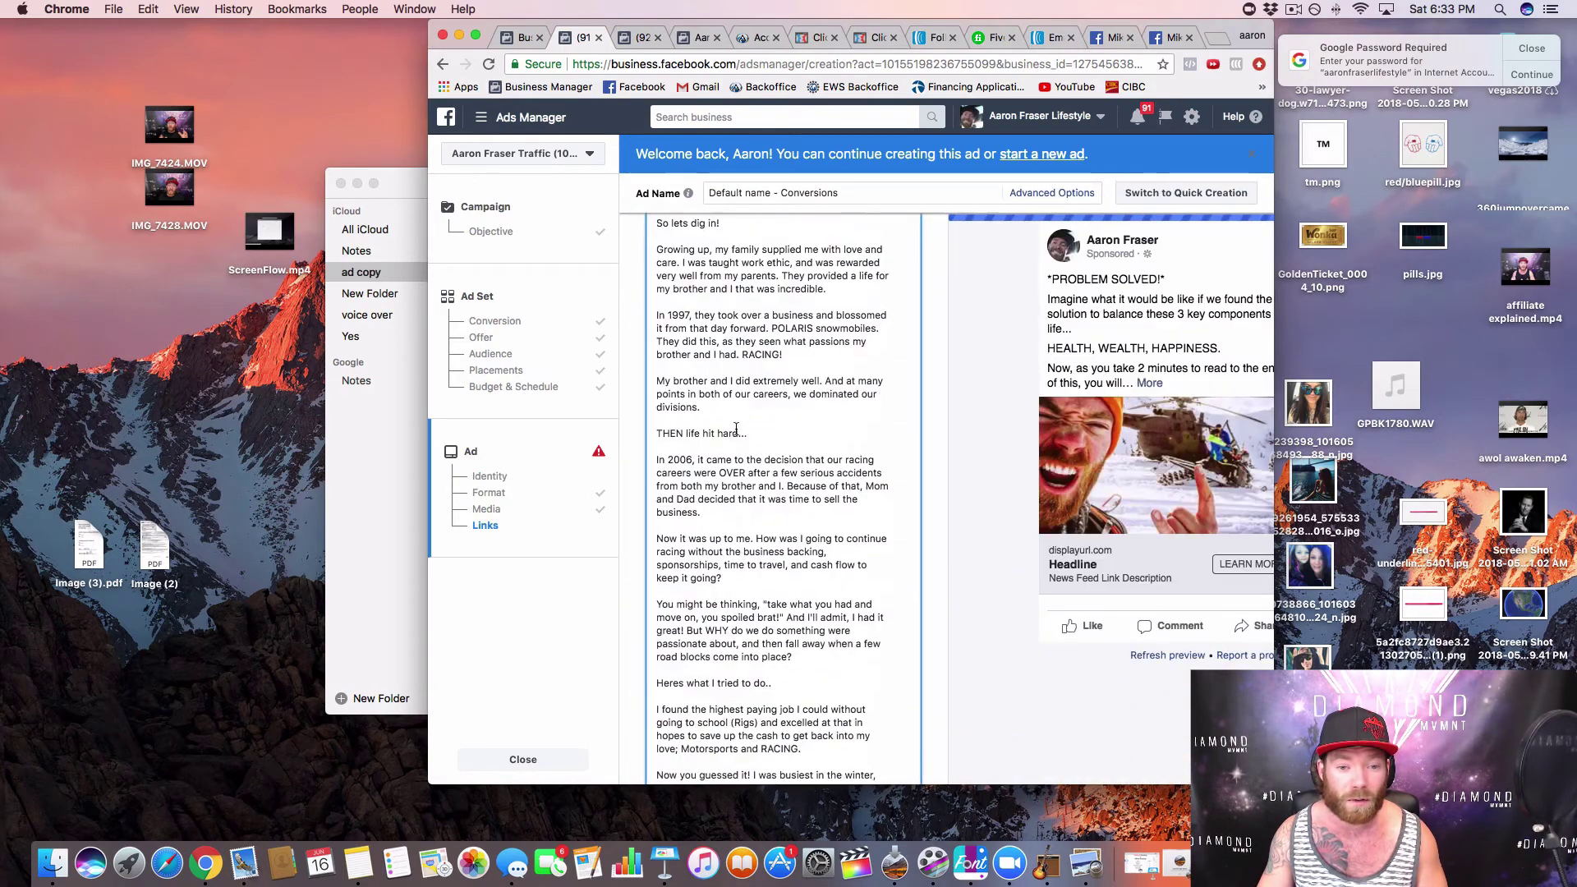
pyautogui.scroll(-15, 737, 428)
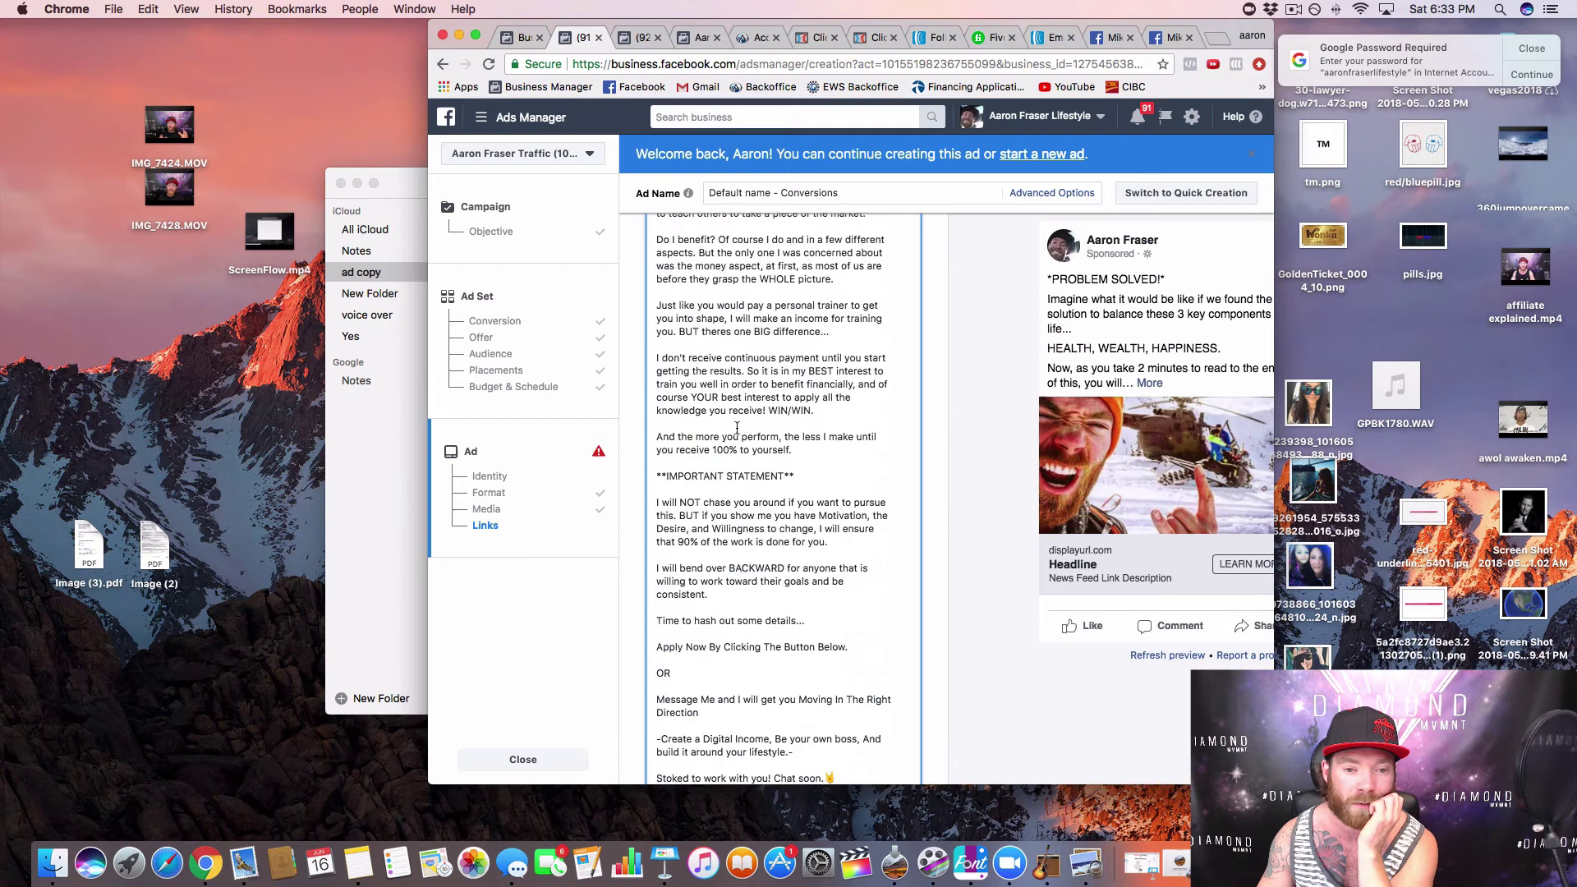
pyautogui.click(694, 319)
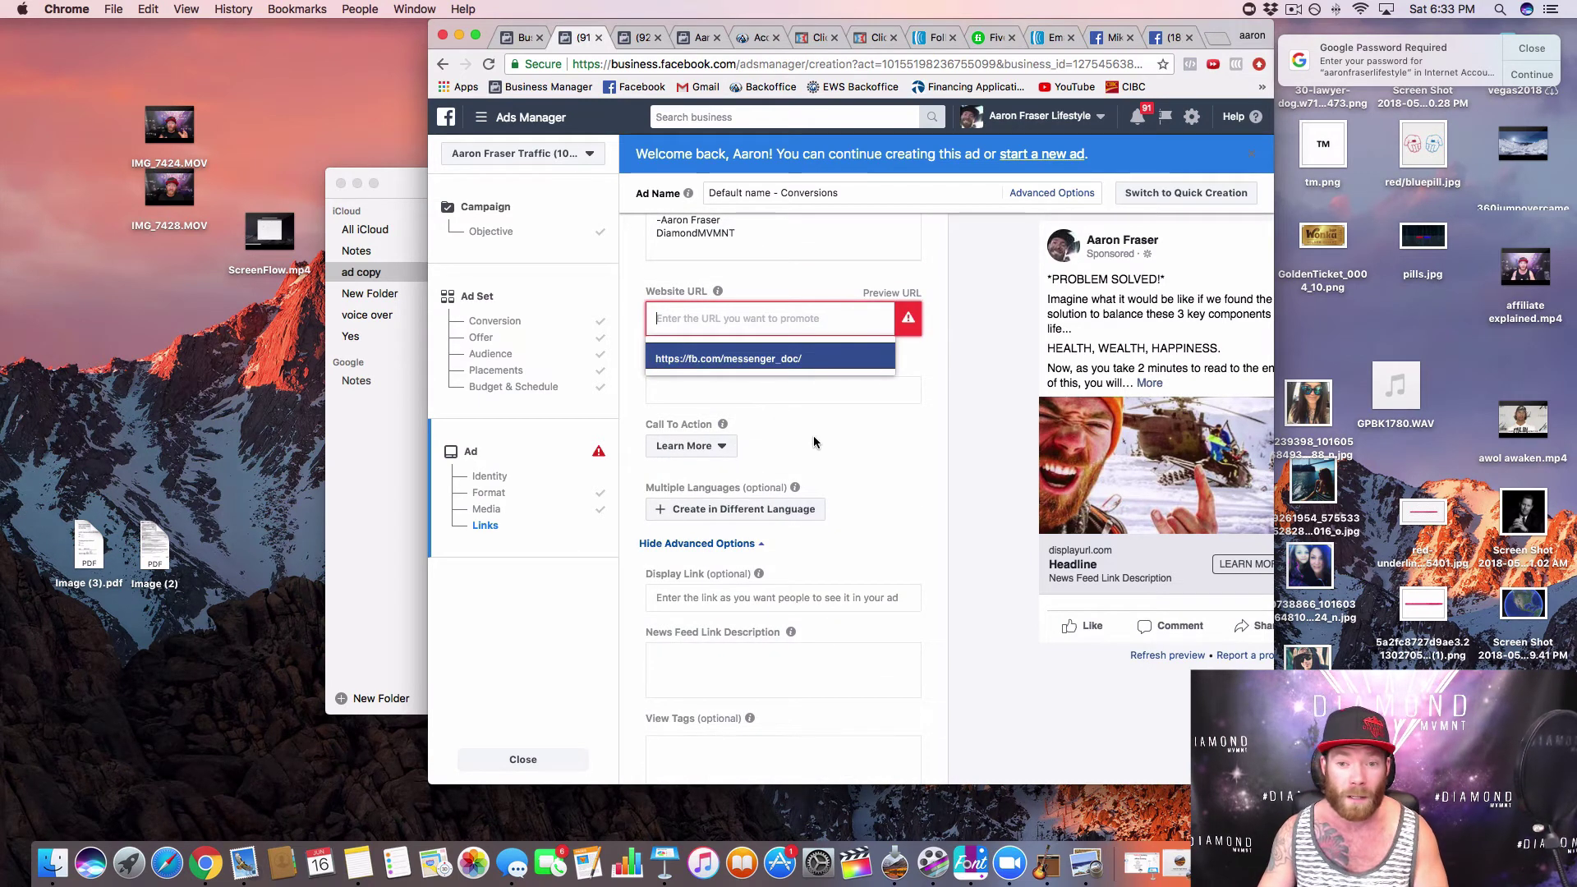
pyautogui.scroll(3, 809, 435)
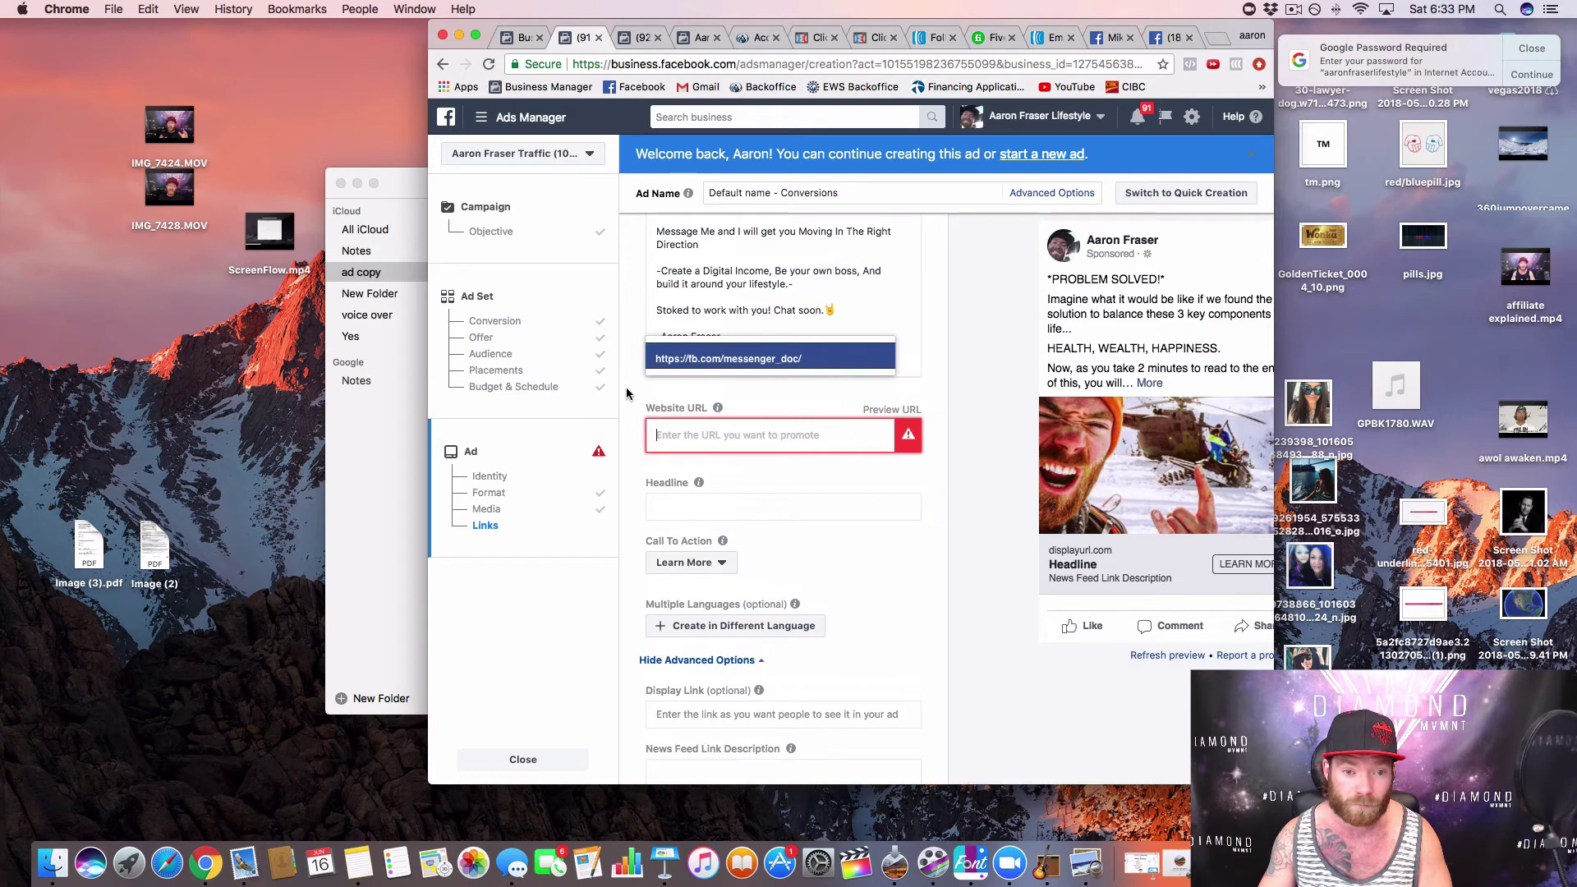
pyautogui.scroll(-3, 651, 398)
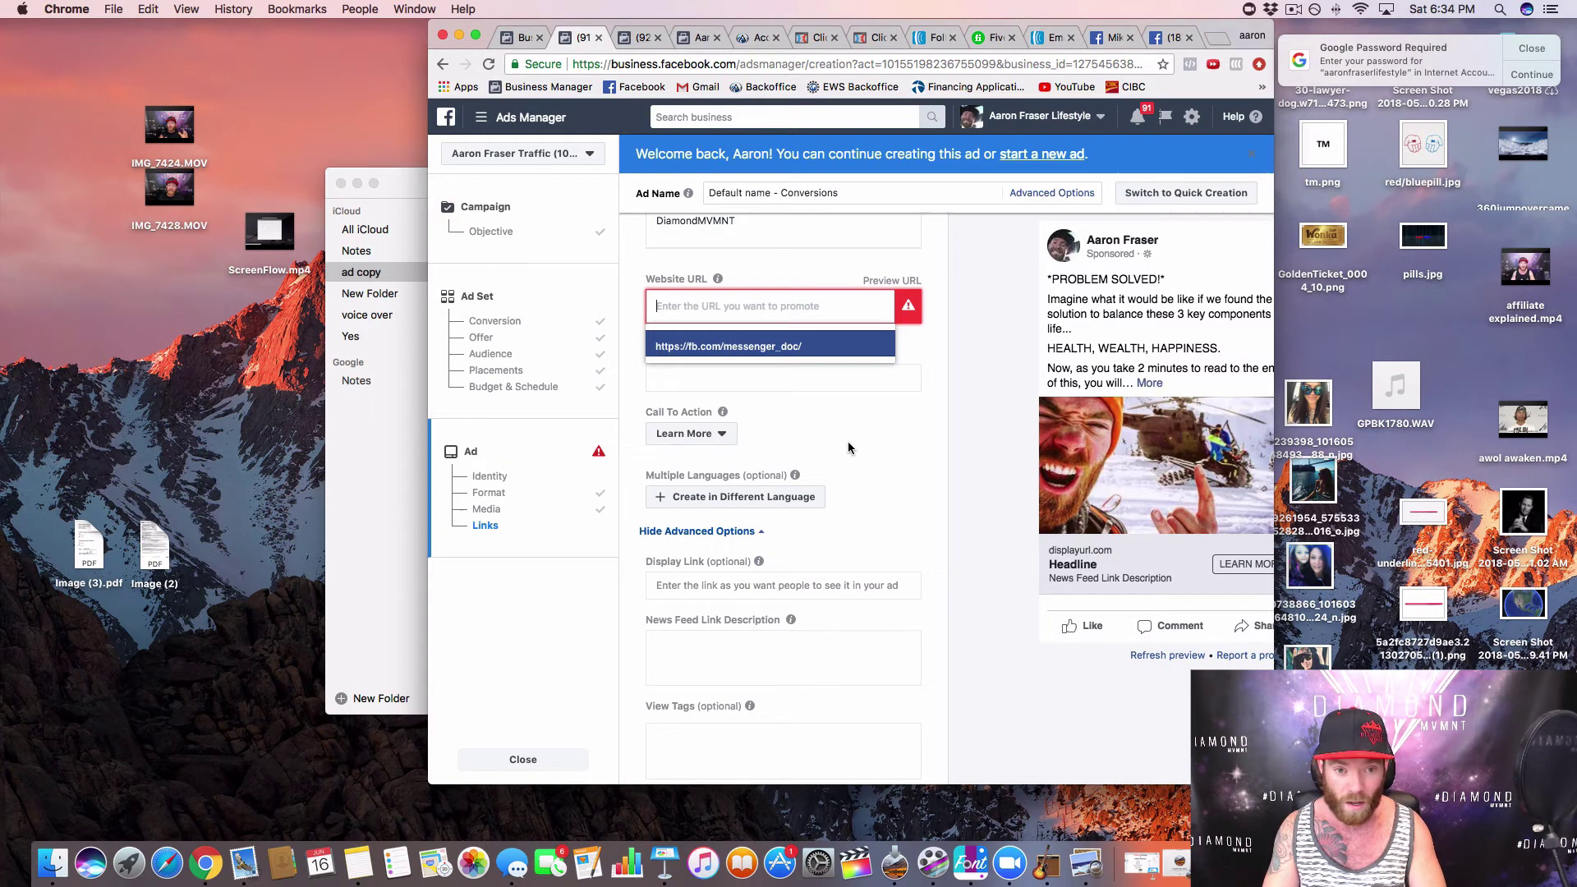
pyautogui.write('ww')
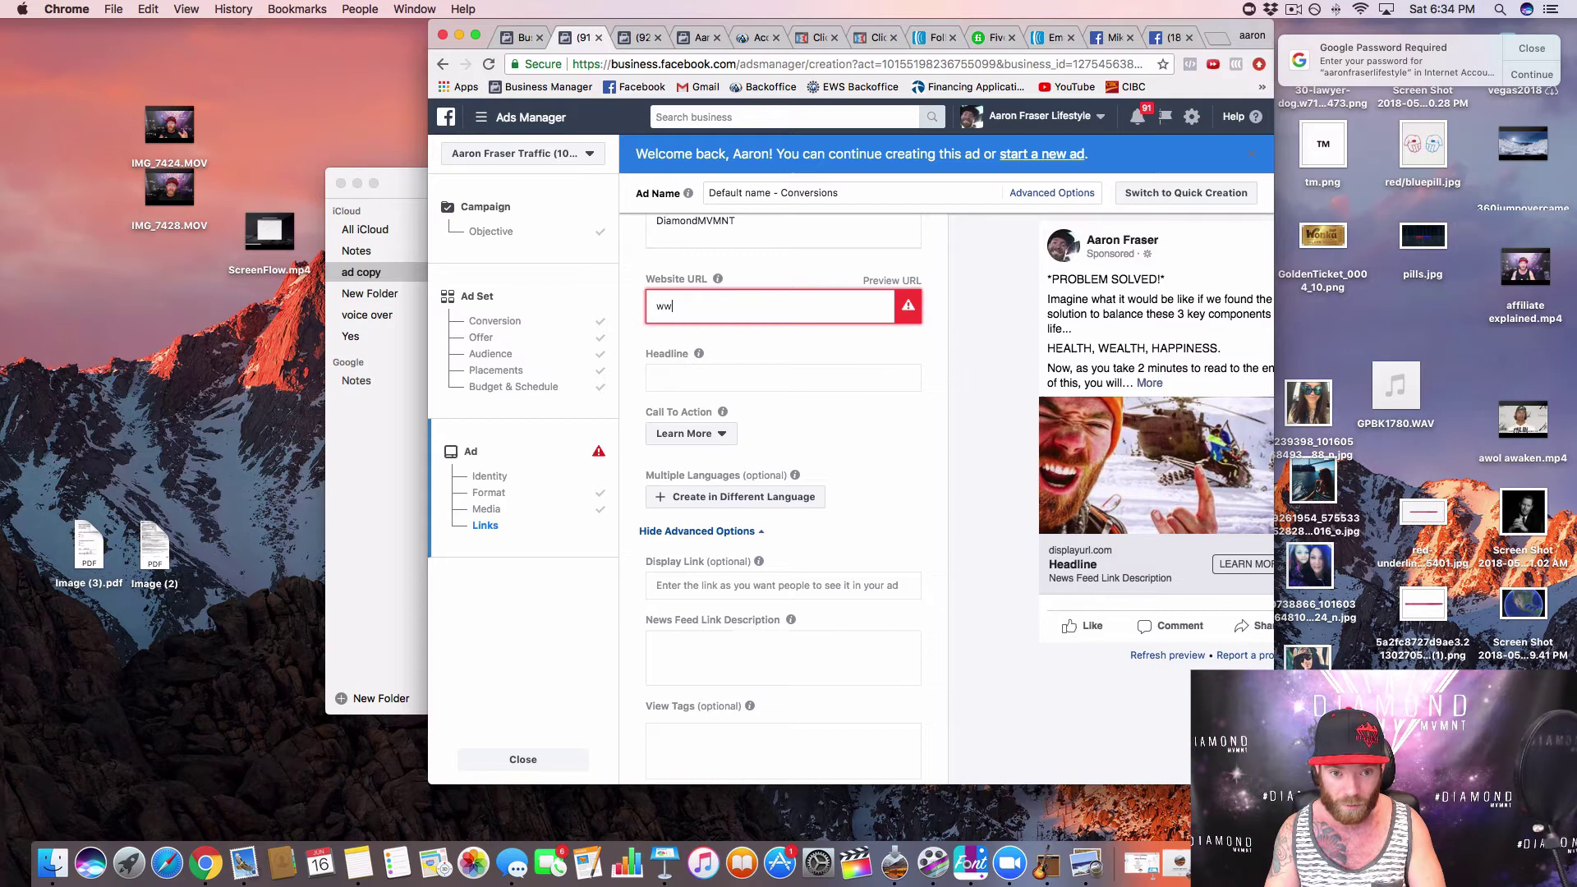
pyautogui.write('.diamond')
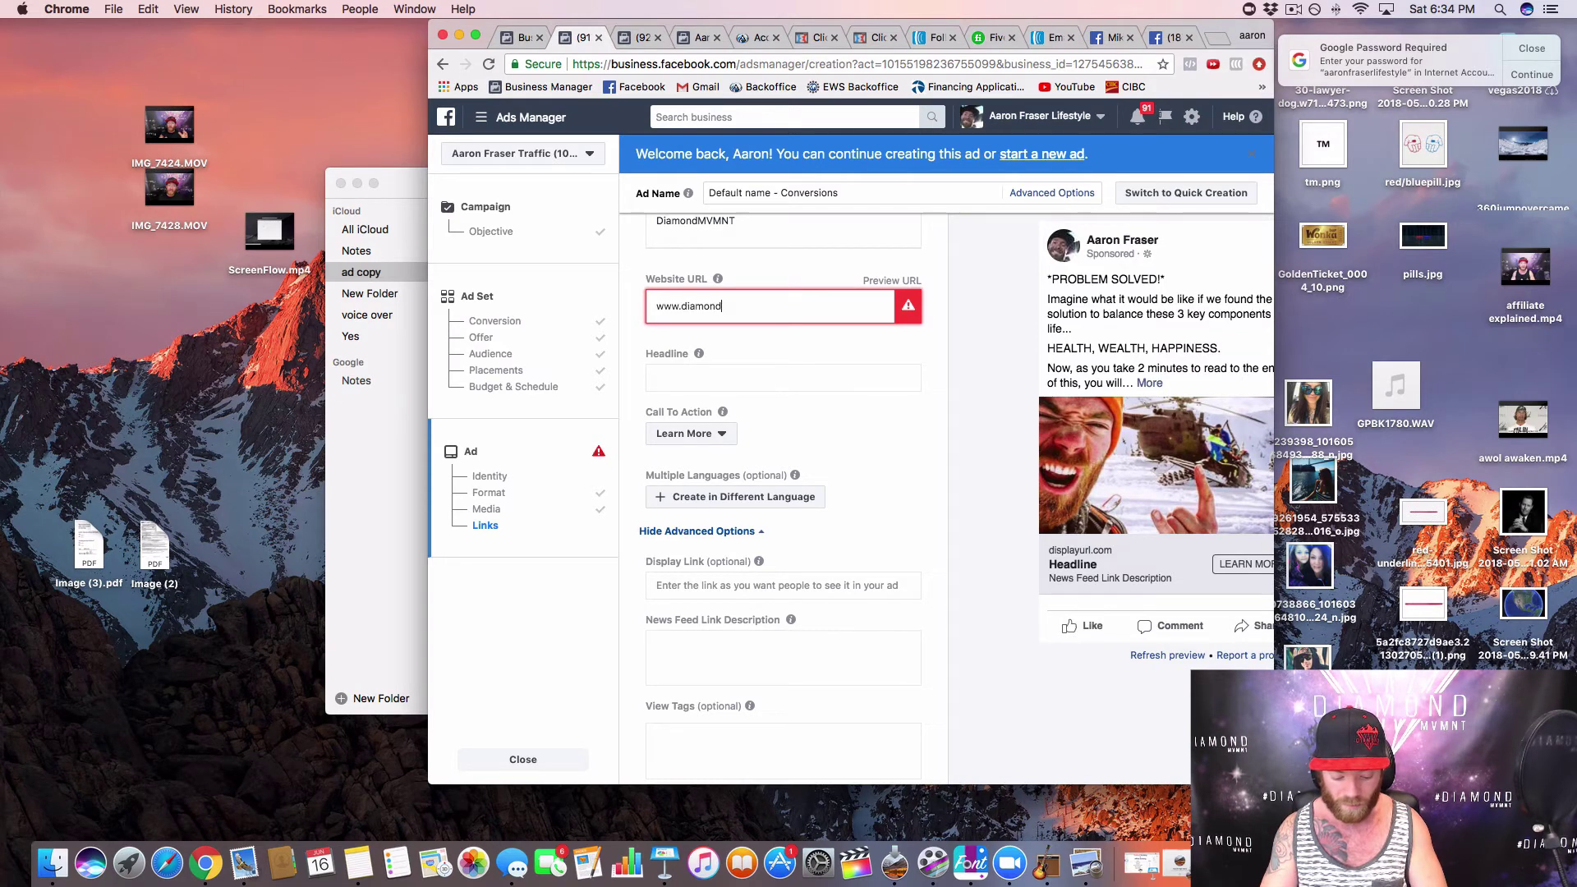
pyautogui.write('MV')
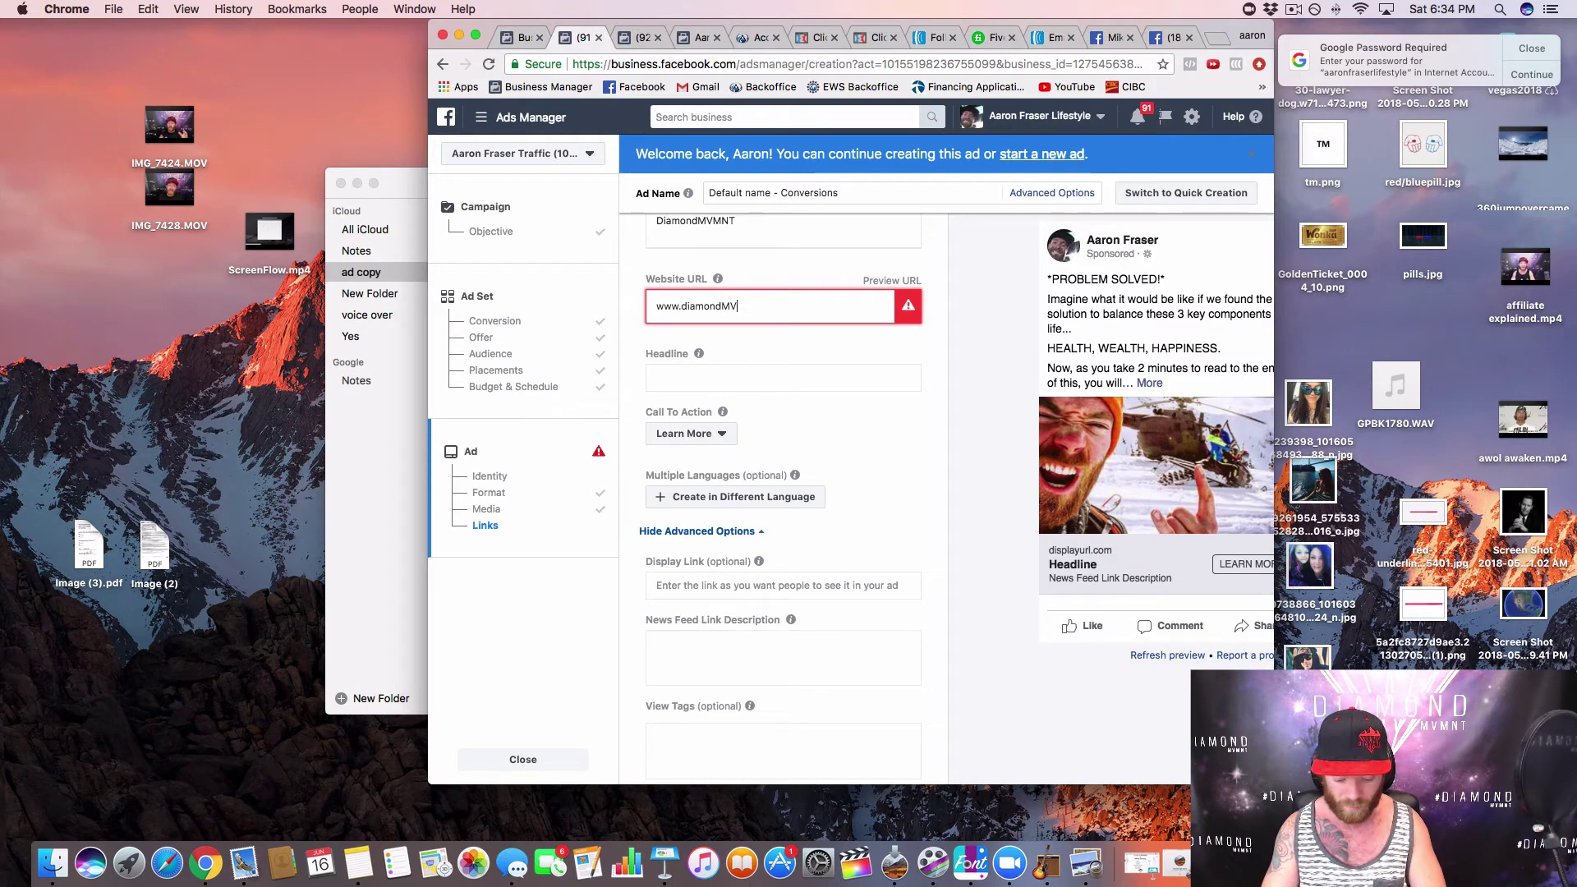
pyautogui.write('NTMN')
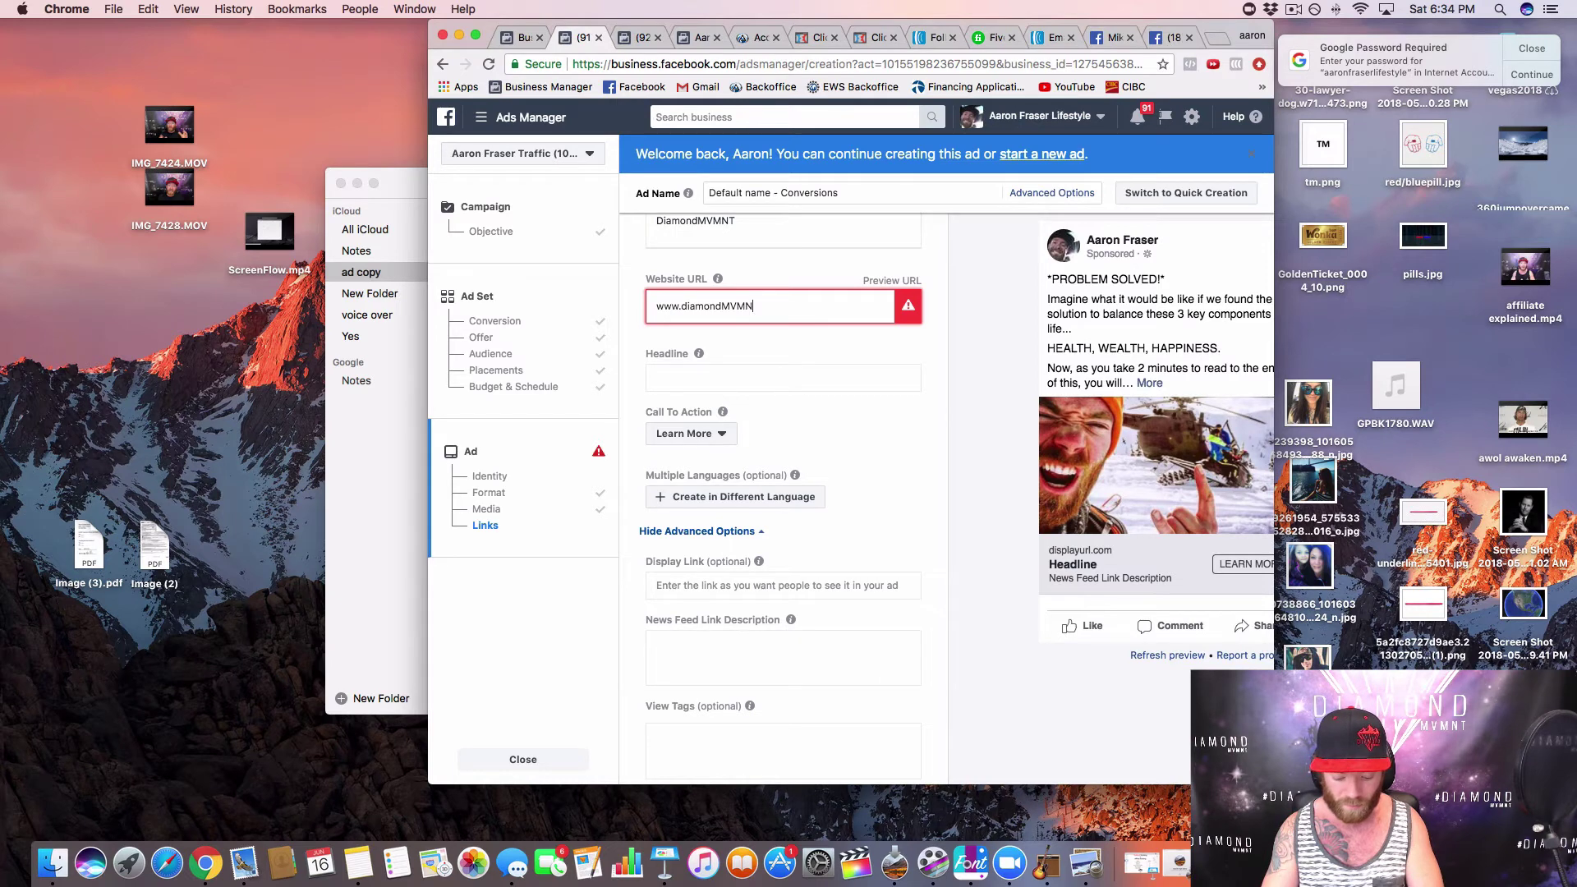
pyautogui.write('T.com')
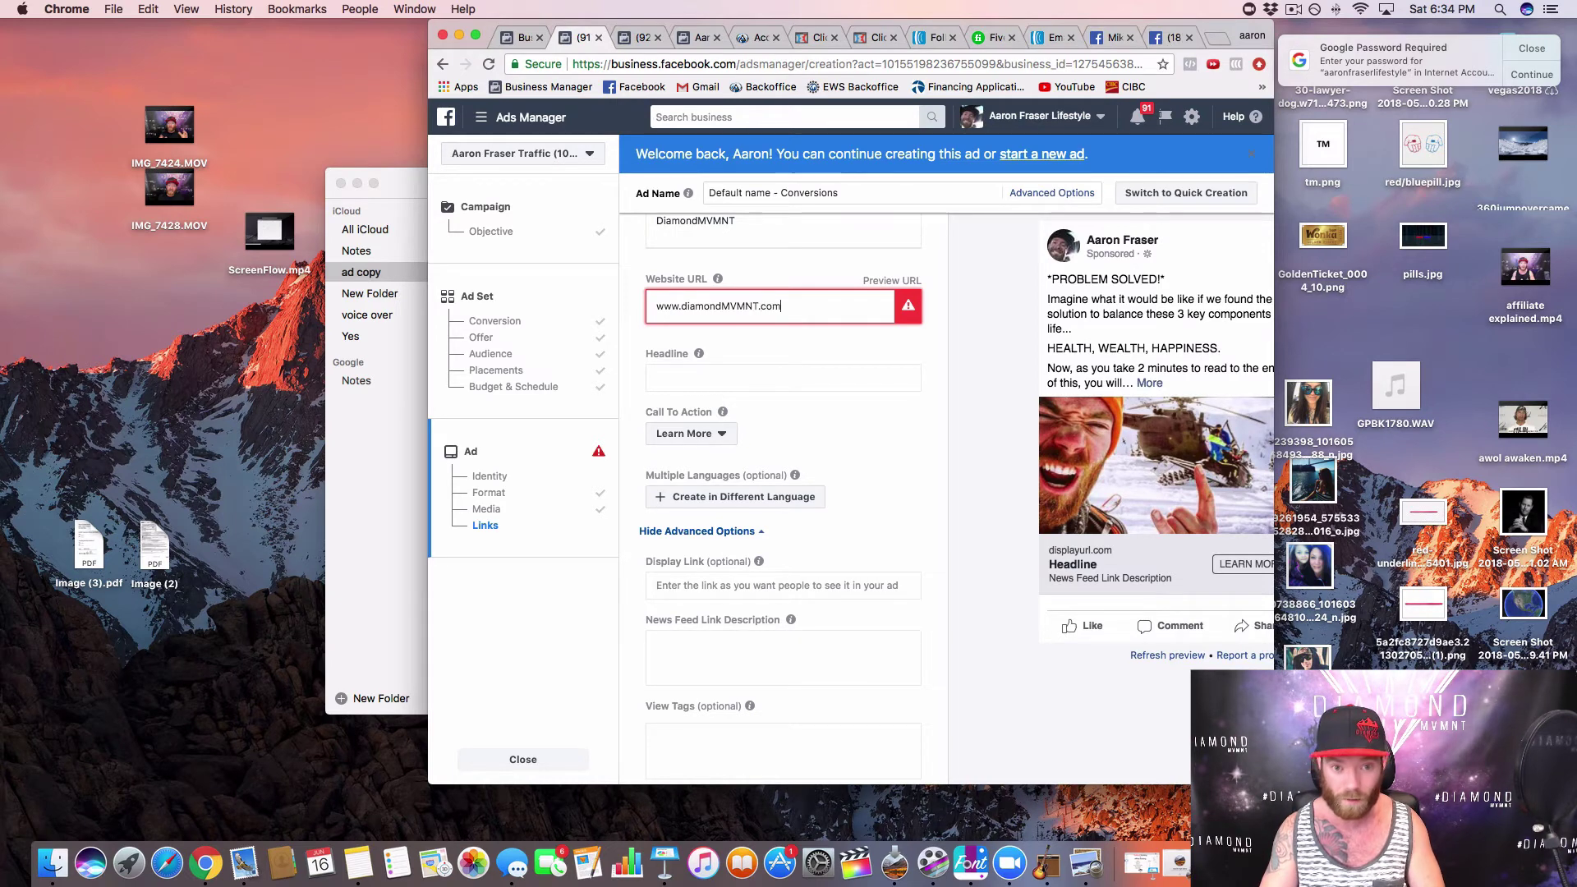
pyautogui.click(851, 418)
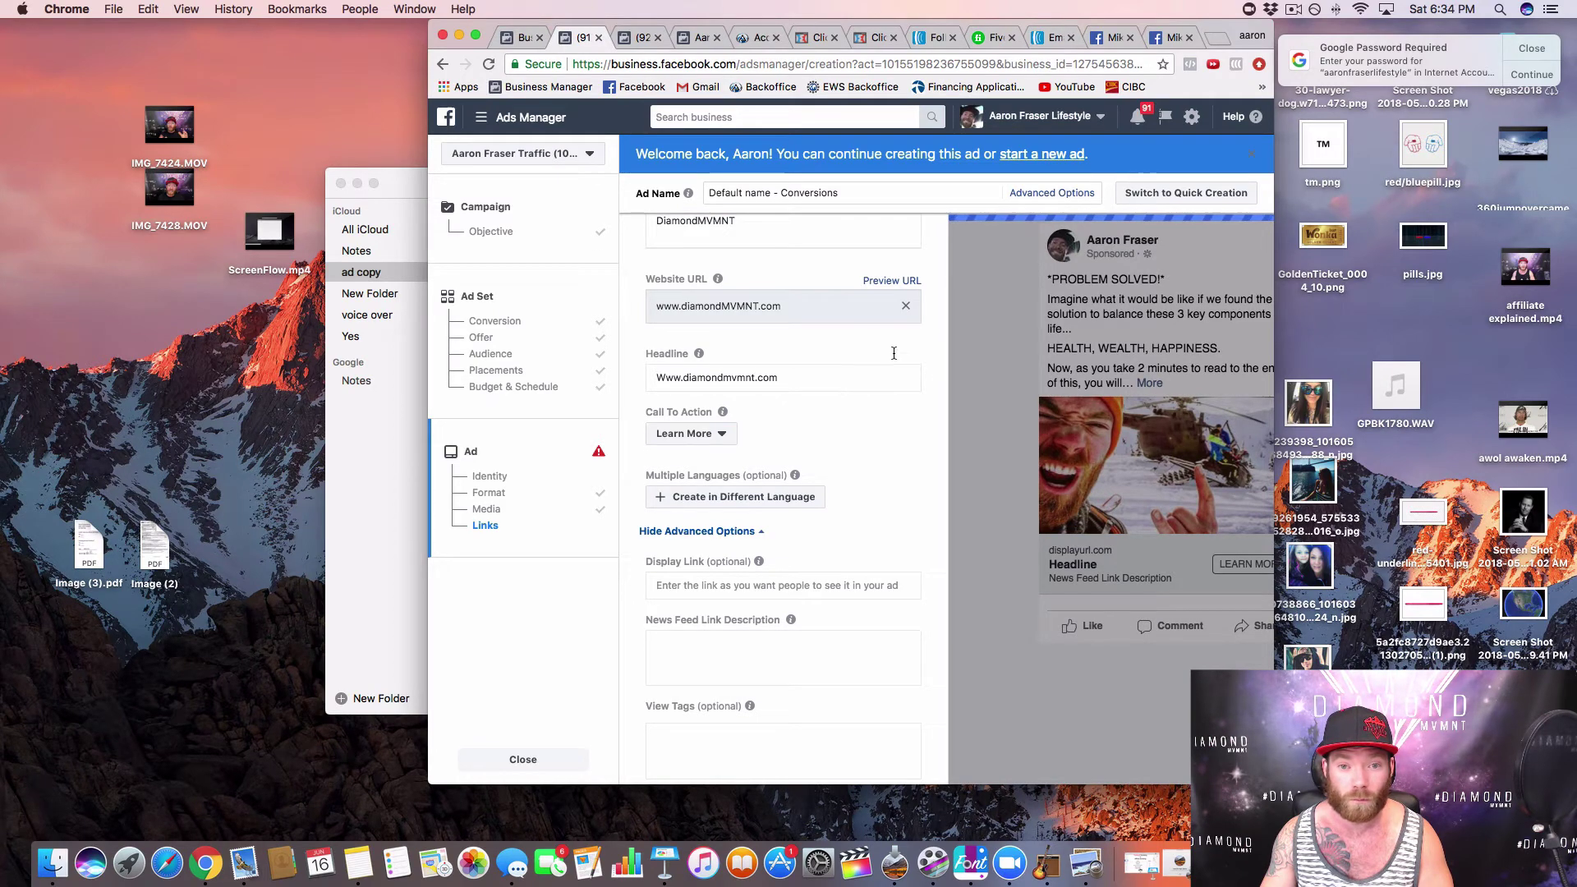
pyautogui.hotkey('ctrl', 'Right')
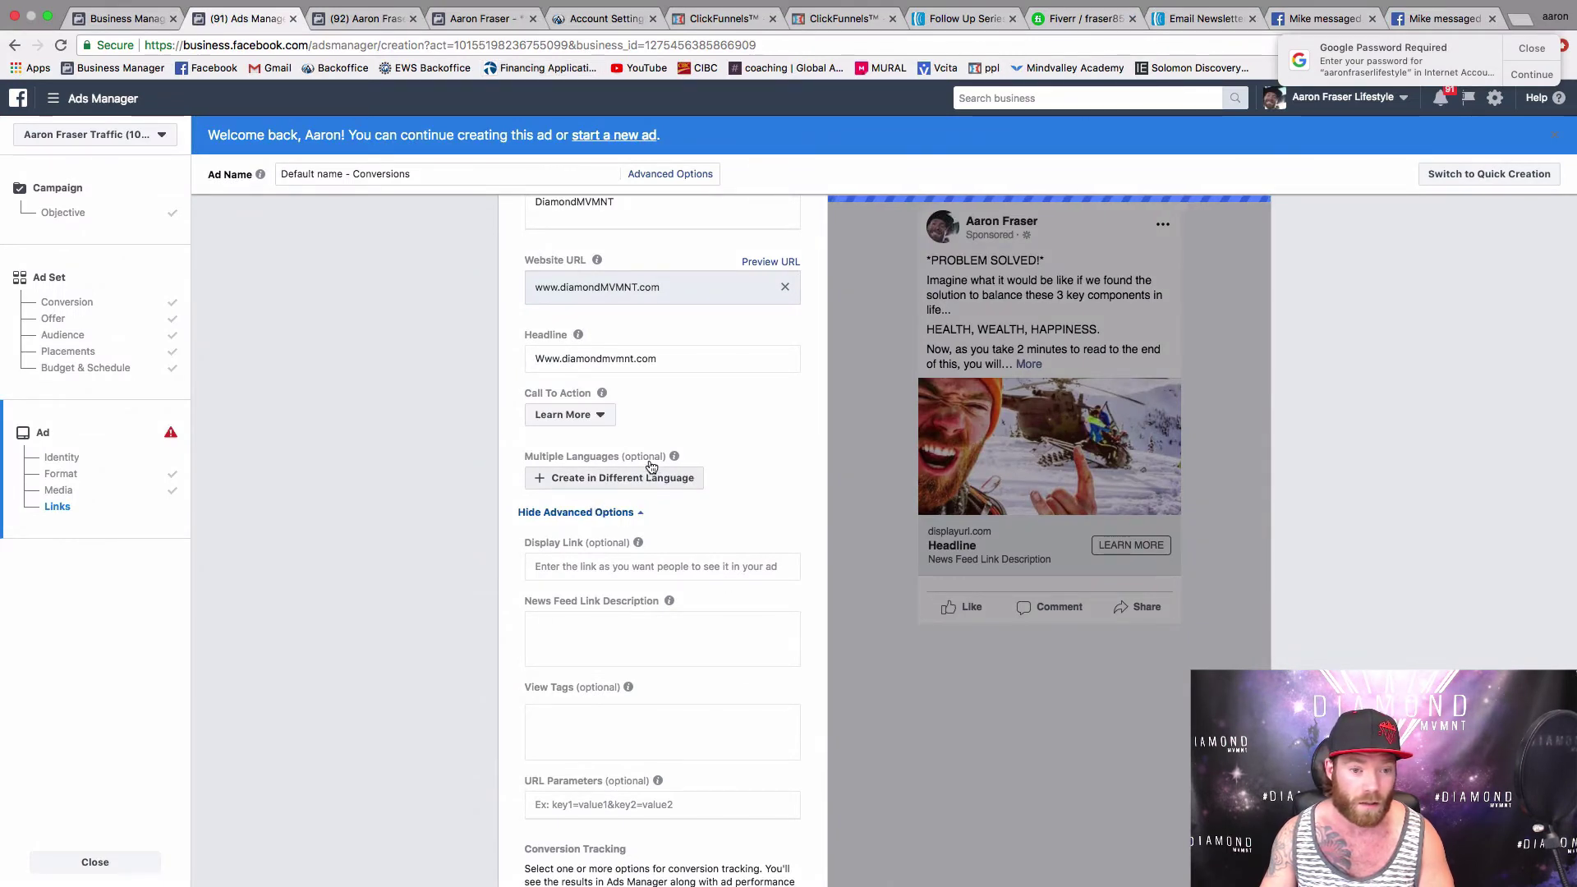
# Step: Replace the domain headline with 'Seeking Apprentice', discarding an interim 'Apply Now' entry
pyautogui.scroll(3, 652, 465)
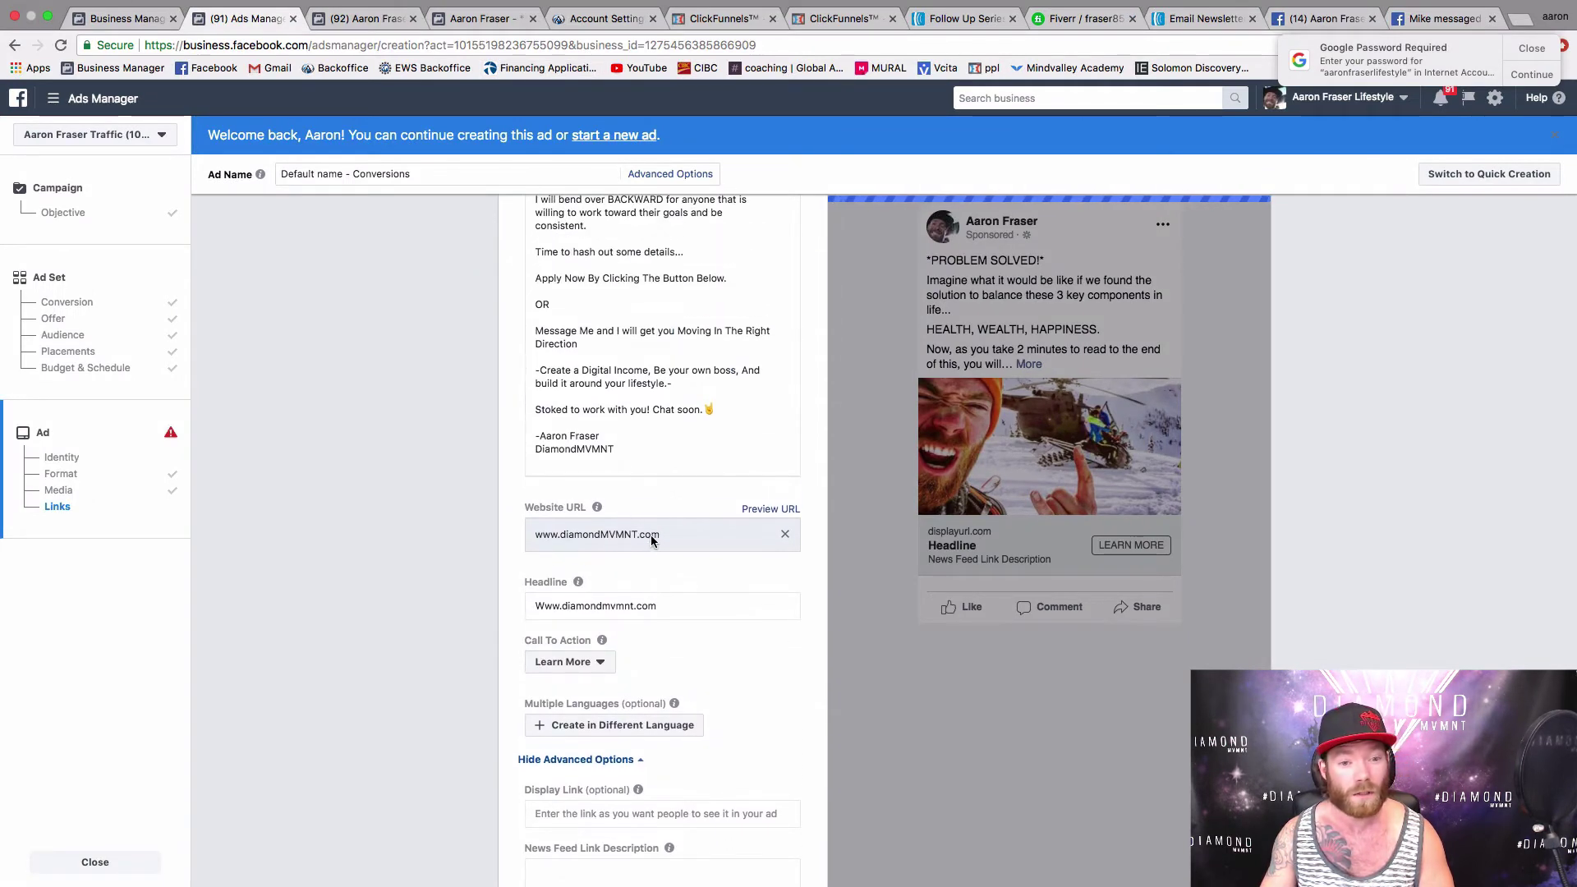
pyautogui.scroll(-3, 651, 534)
pyautogui.click(683, 472)
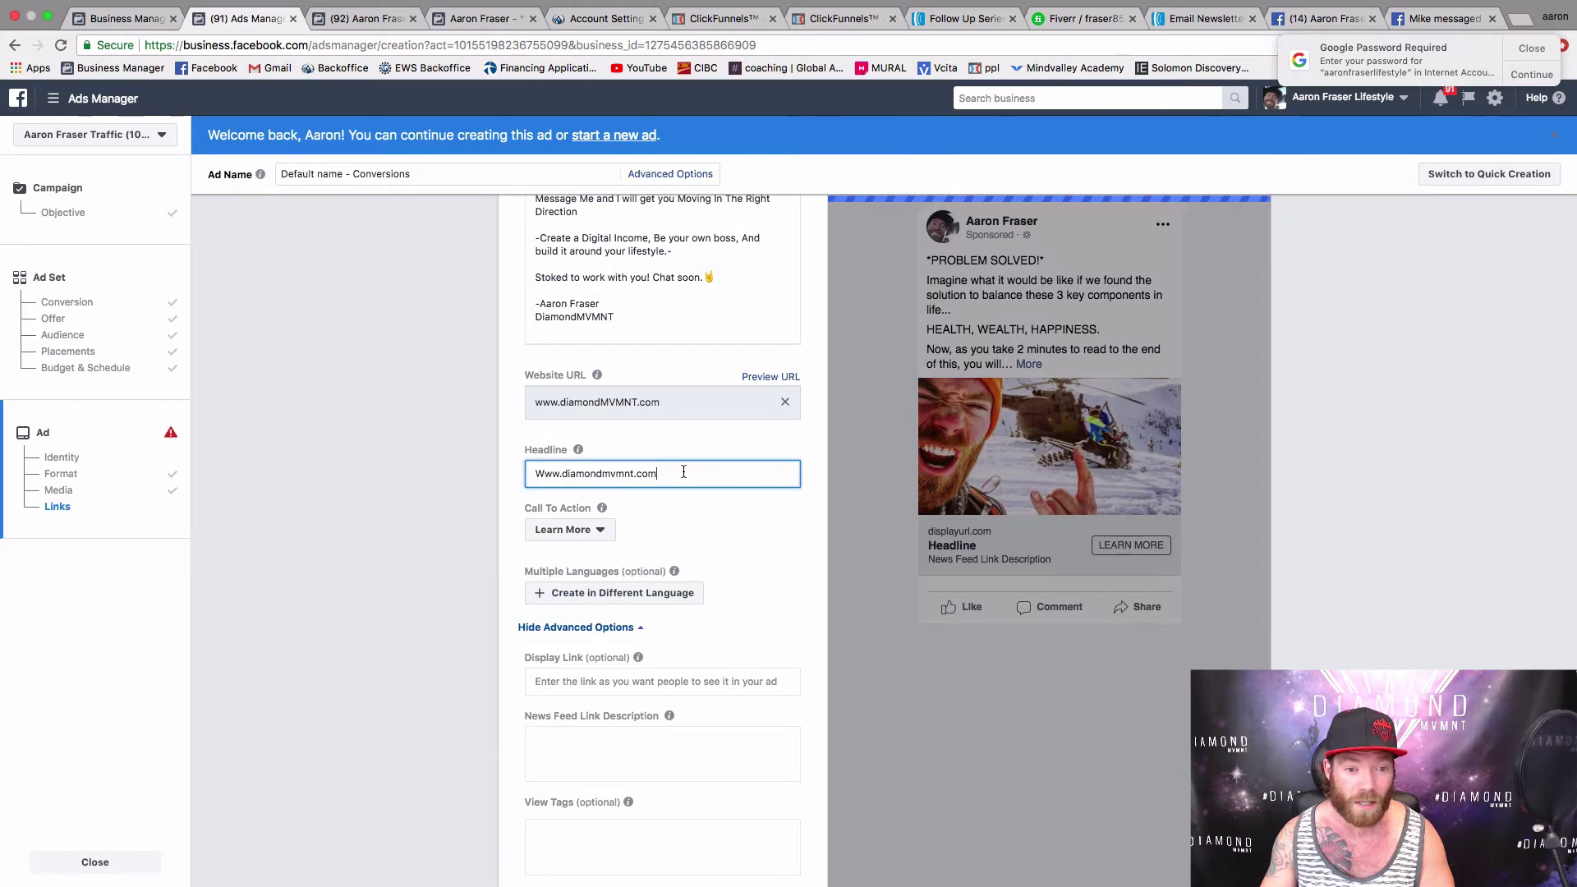
pyautogui.moveTo(684, 473); pyautogui.dragTo(460, 456)
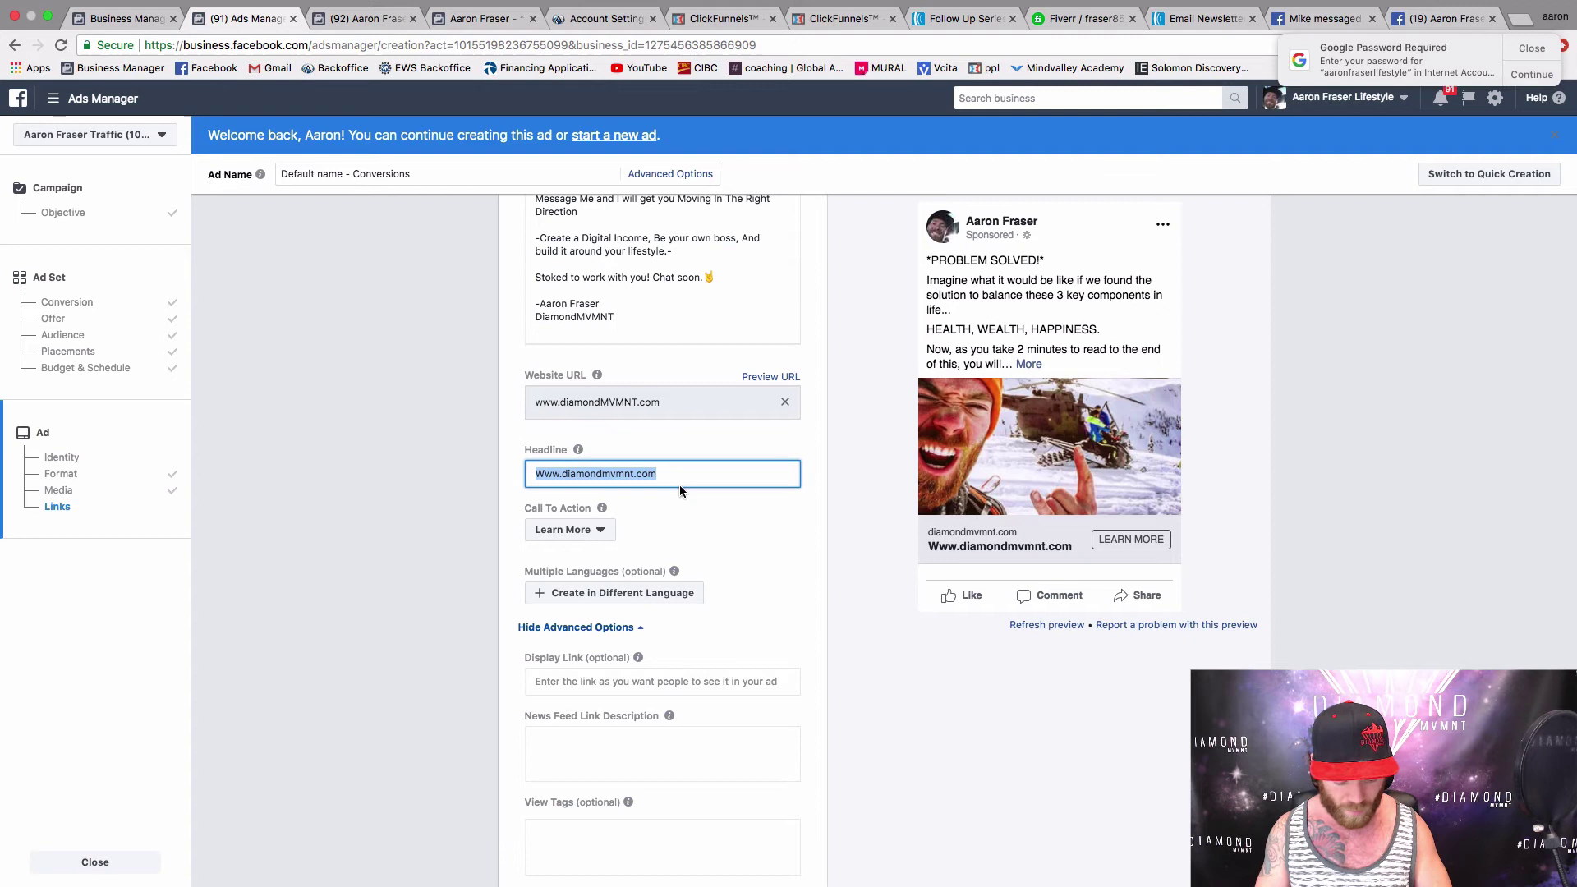
pyautogui.write('Apply ')
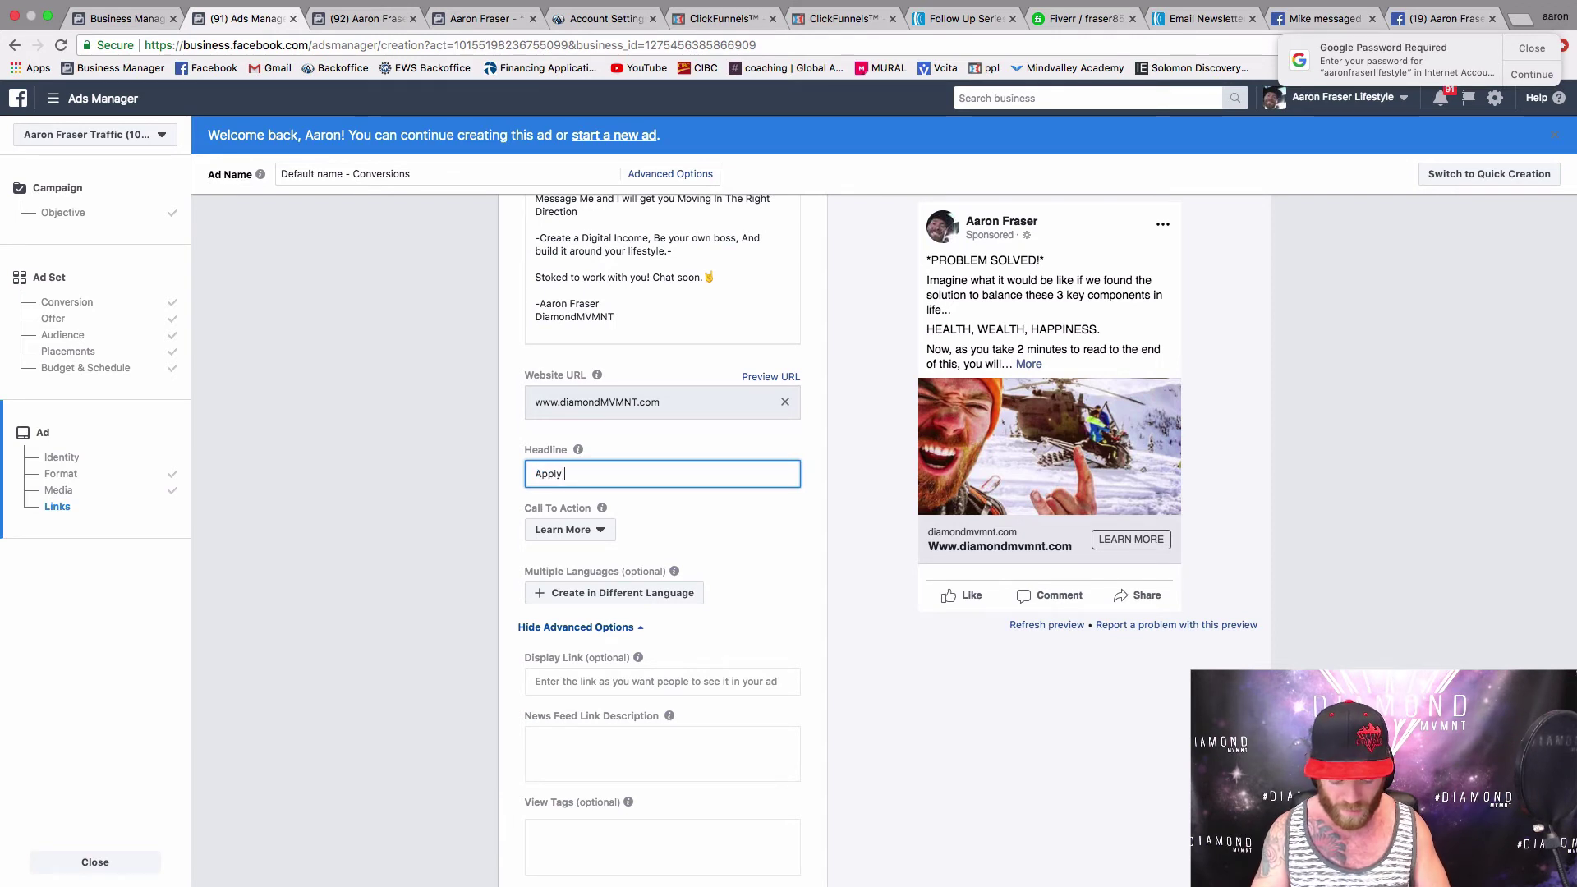
pyautogui.write('Now')
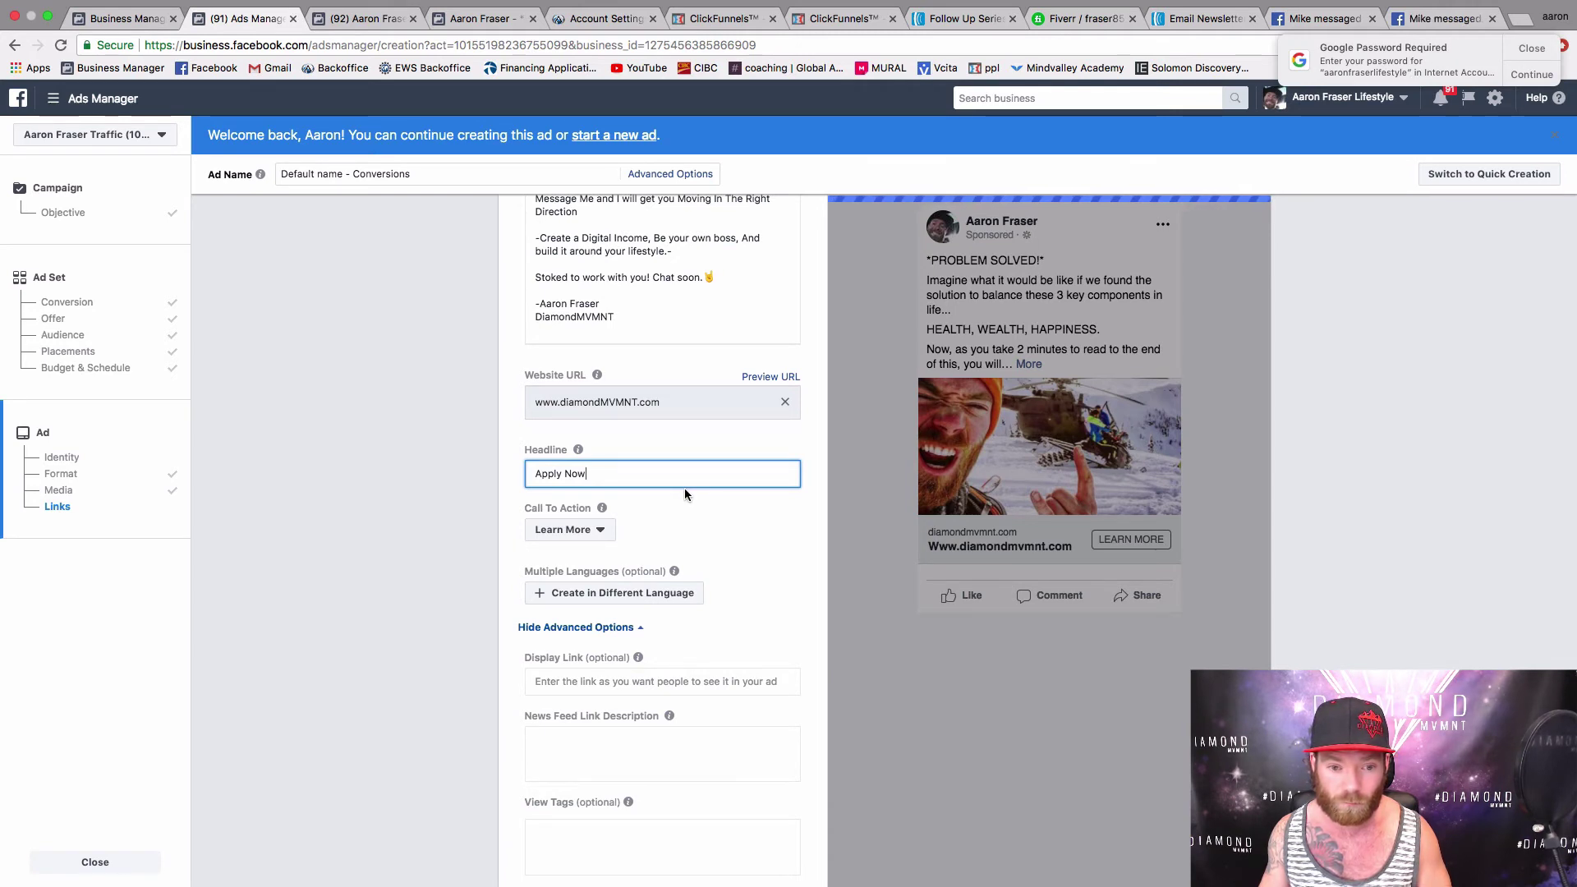
pyautogui.press('BackSpace')
pyautogui.press('BackSpace')
pyautogui.press('BackSpace')
pyautogui.press('BackSpace')
pyautogui.press('BackSpace')
pyautogui.press('BackSpace')
pyautogui.press('BackSpace')
pyautogui.press('BackSpace')
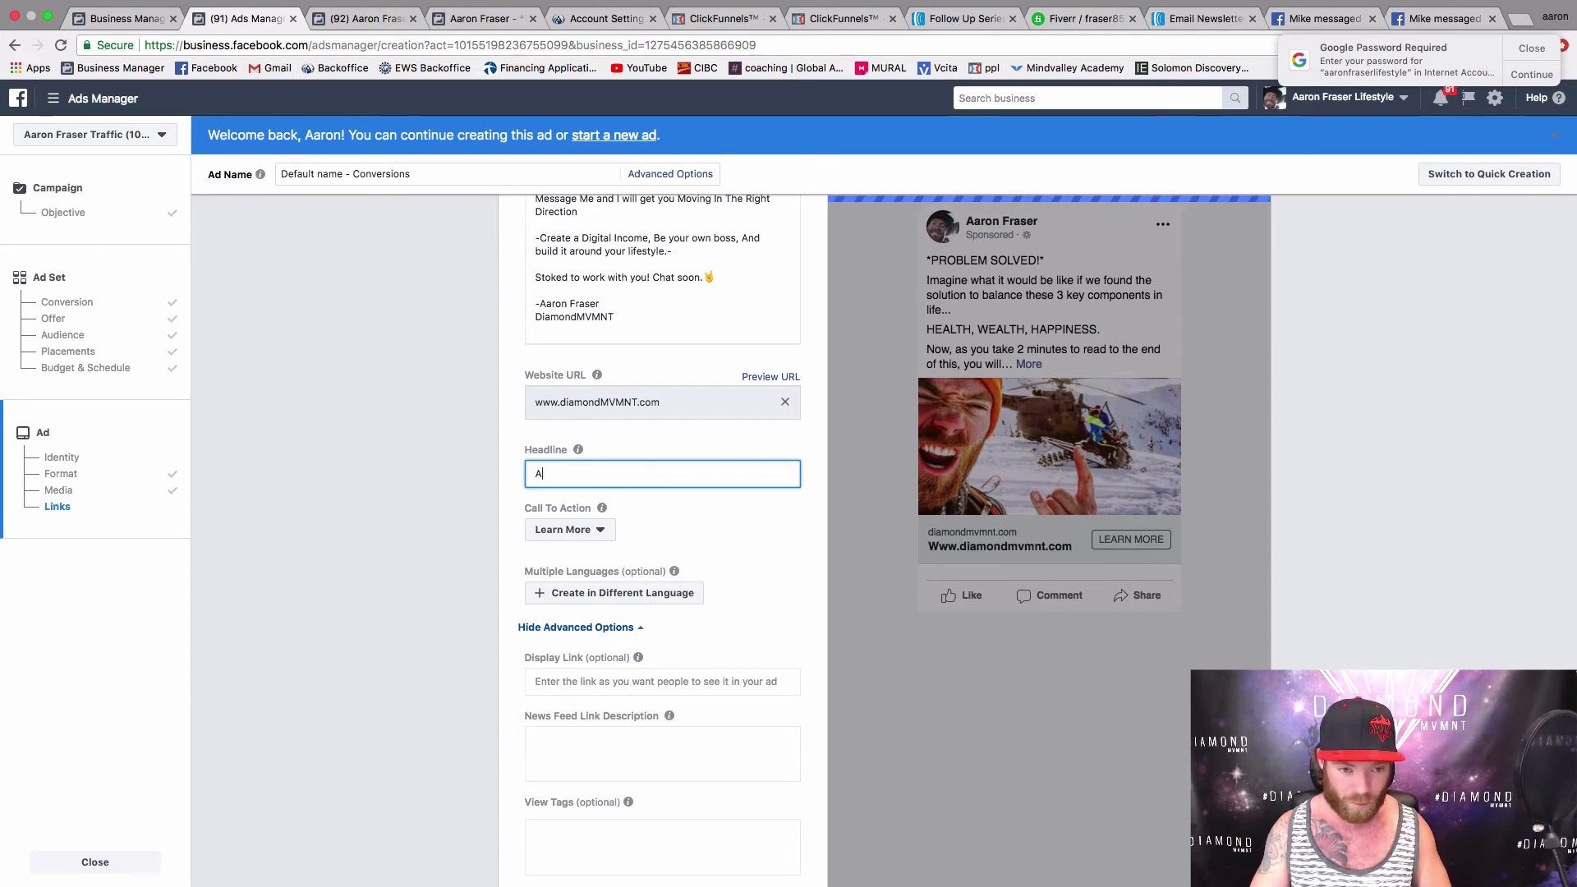
pyautogui.write('Seeking ')
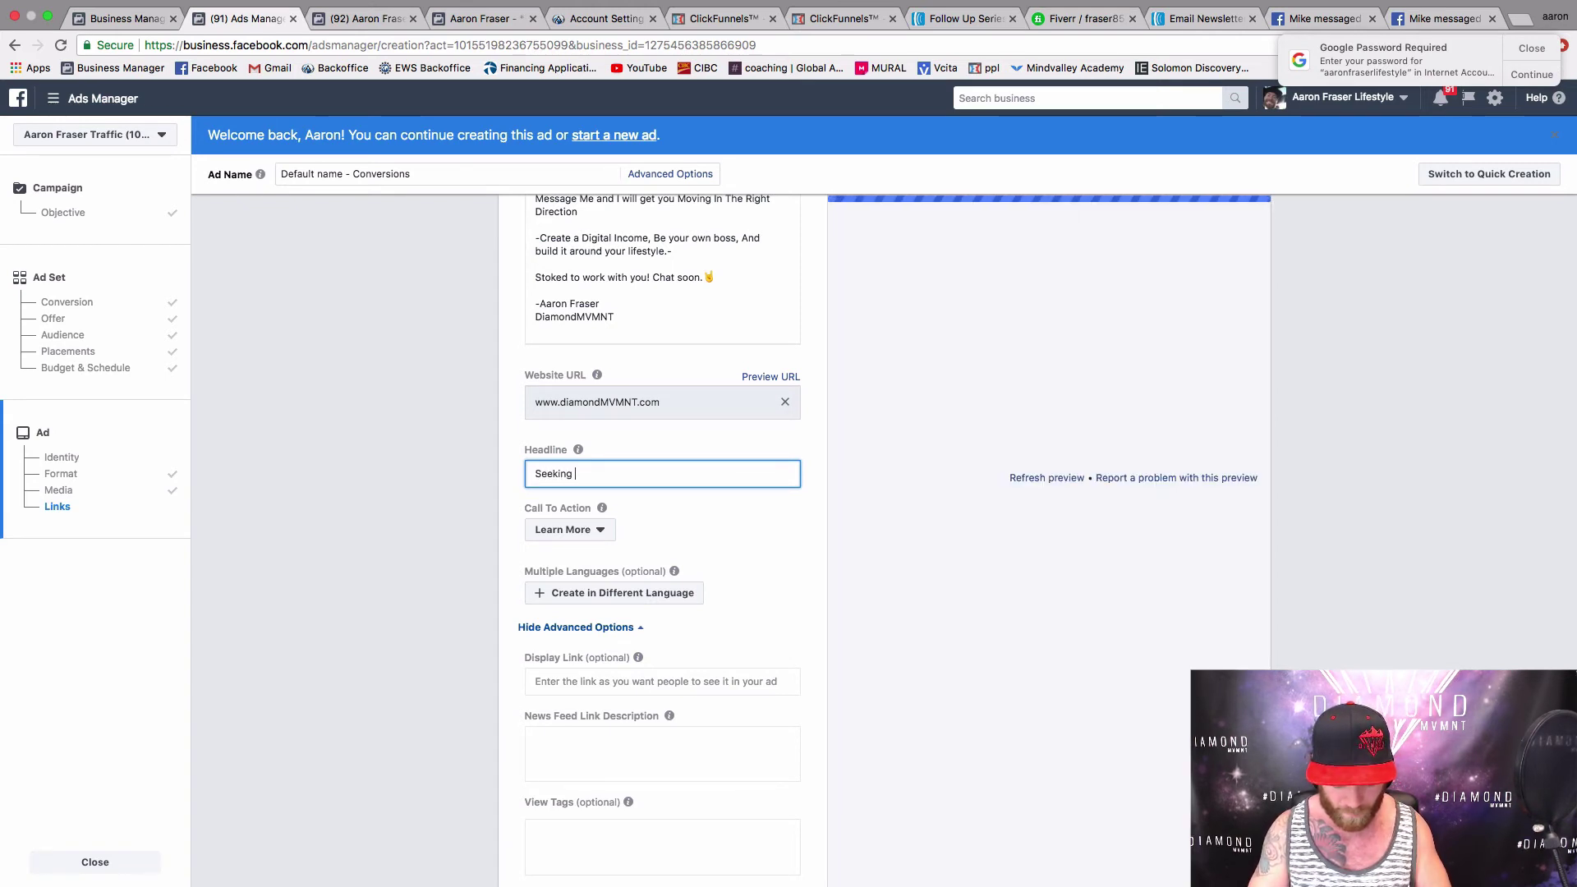
pyautogui.write('Apprentices')
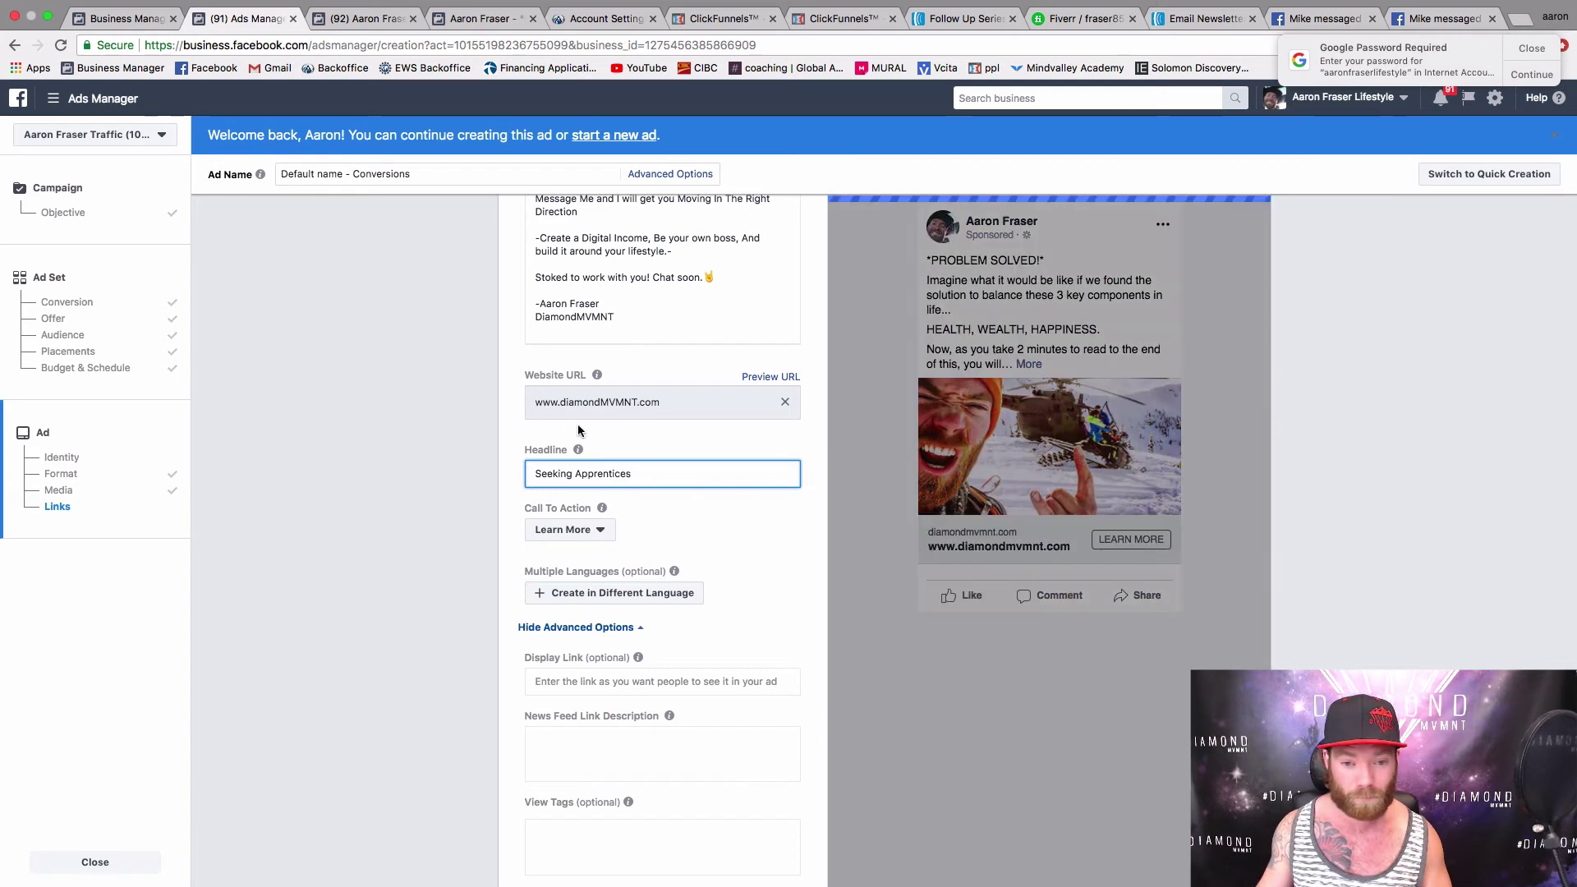
# Step: Set the Call To Action button to Apply Now
pyautogui.moveTo(578, 449)
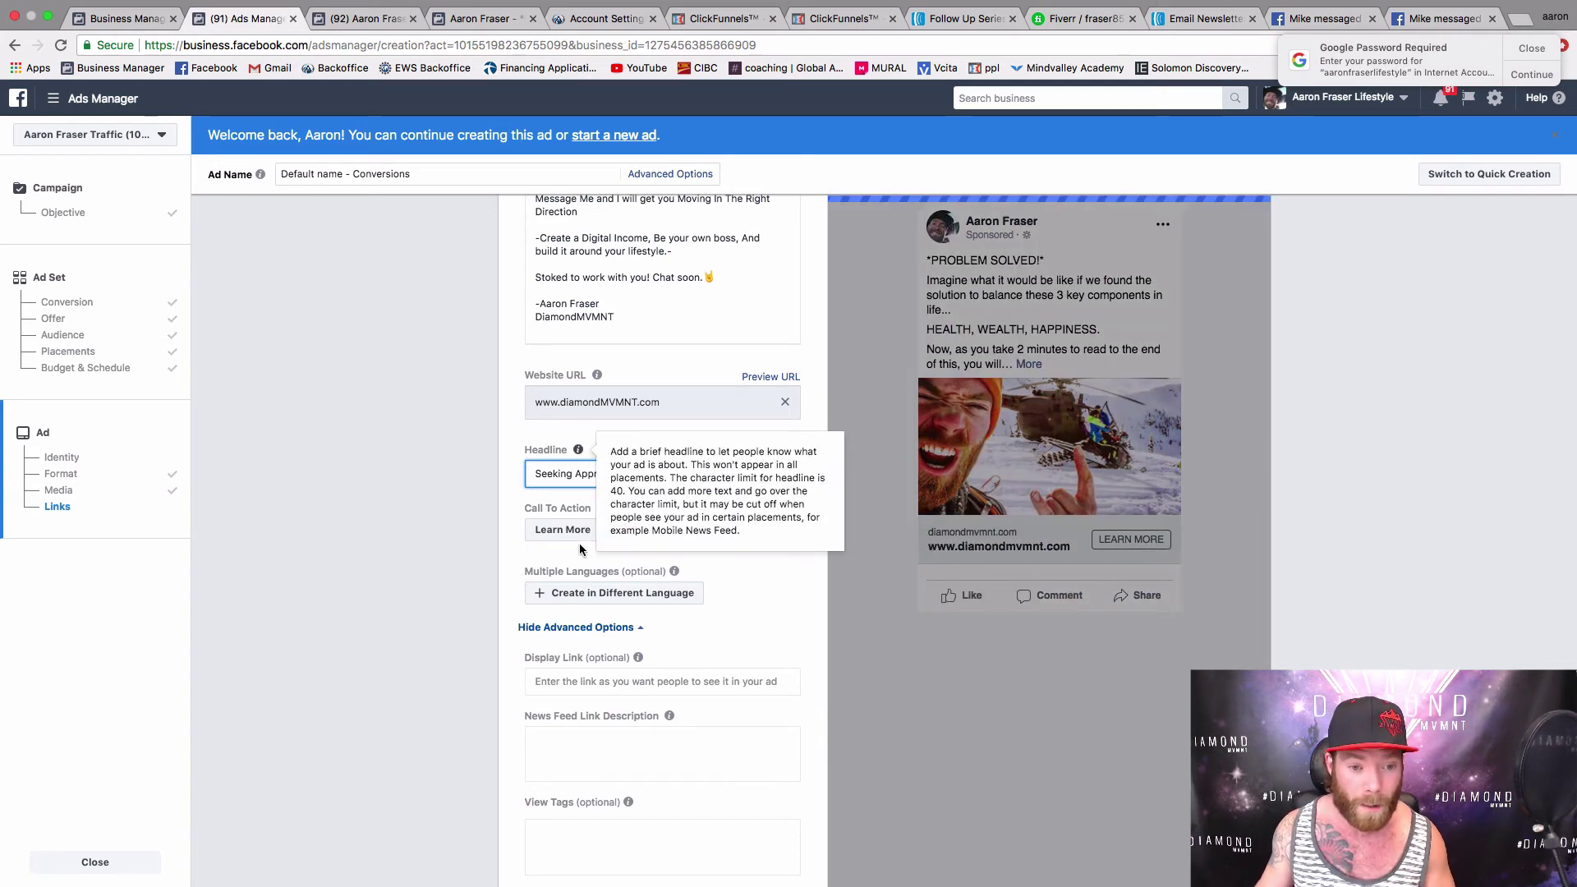
pyautogui.click(590, 532)
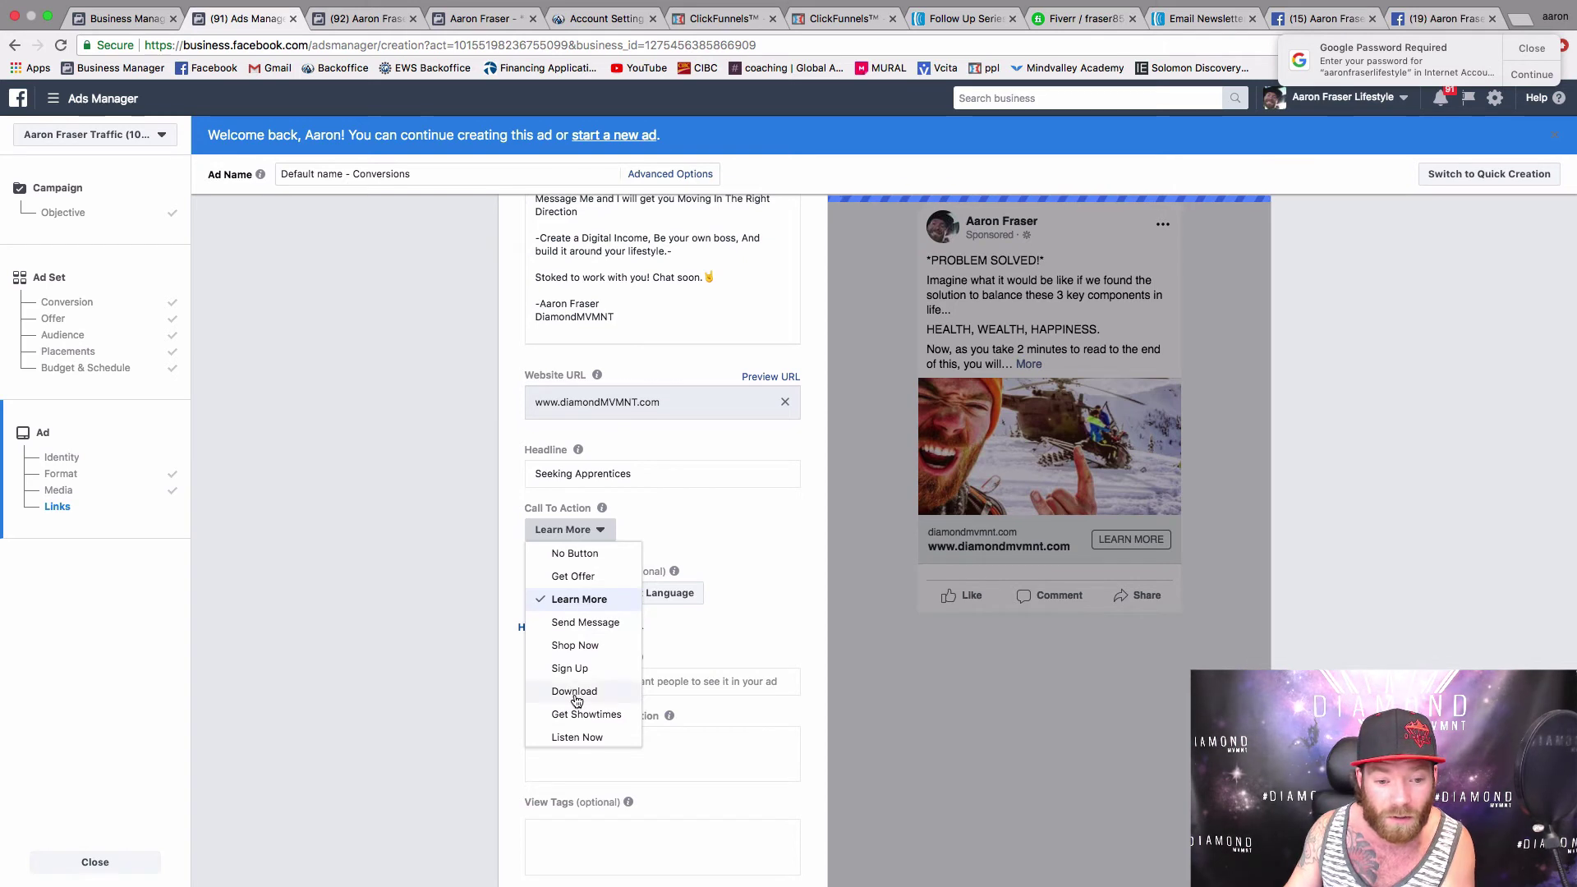
pyautogui.scroll(-5, 583, 698)
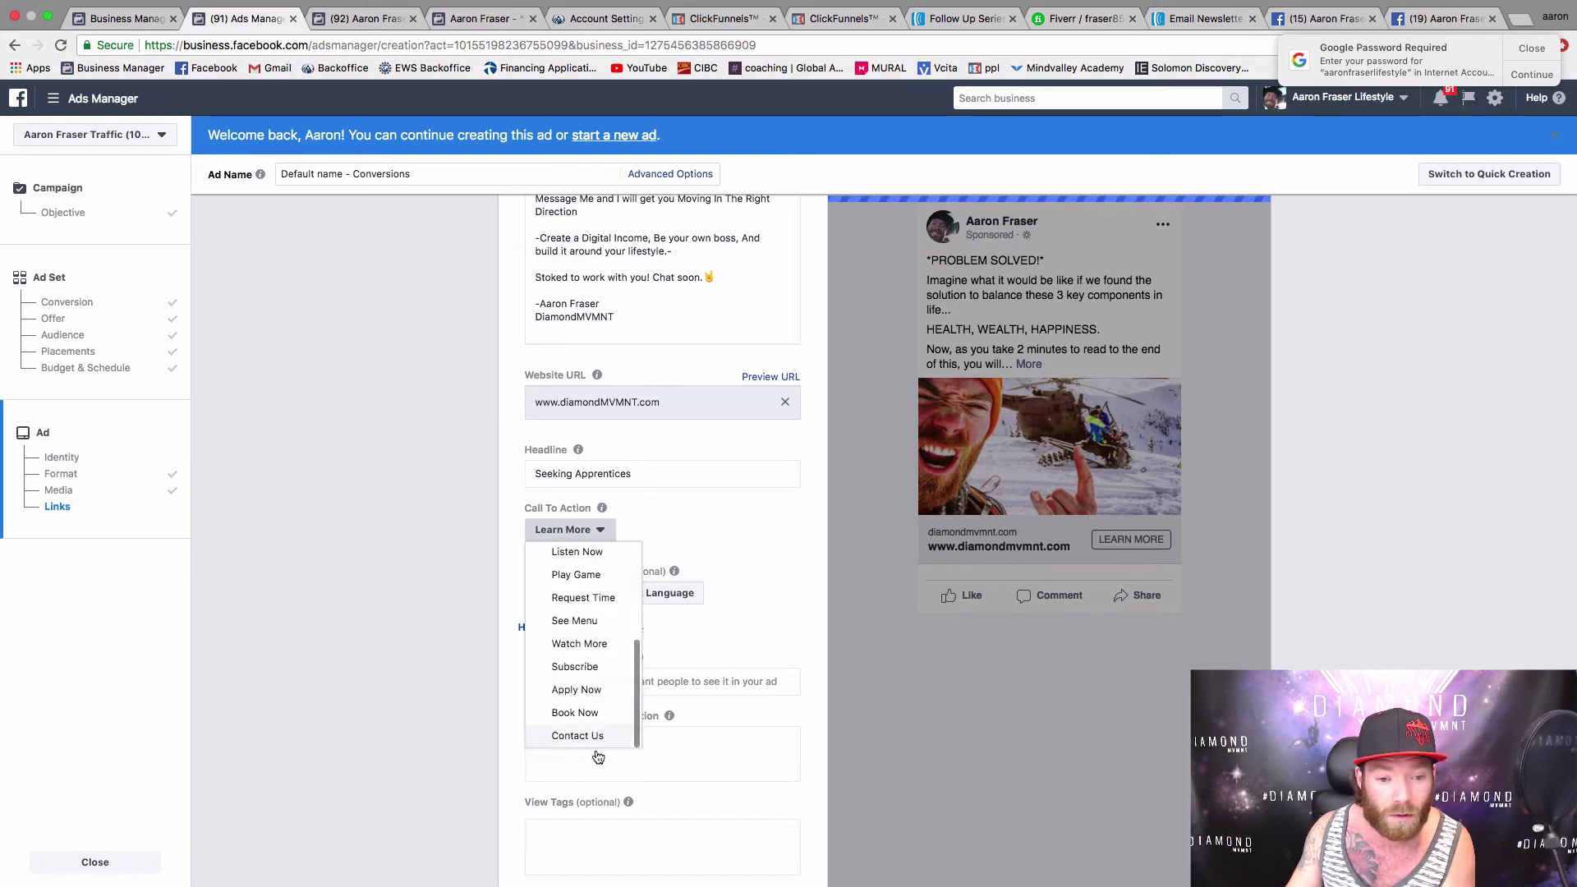
pyautogui.click(585, 691)
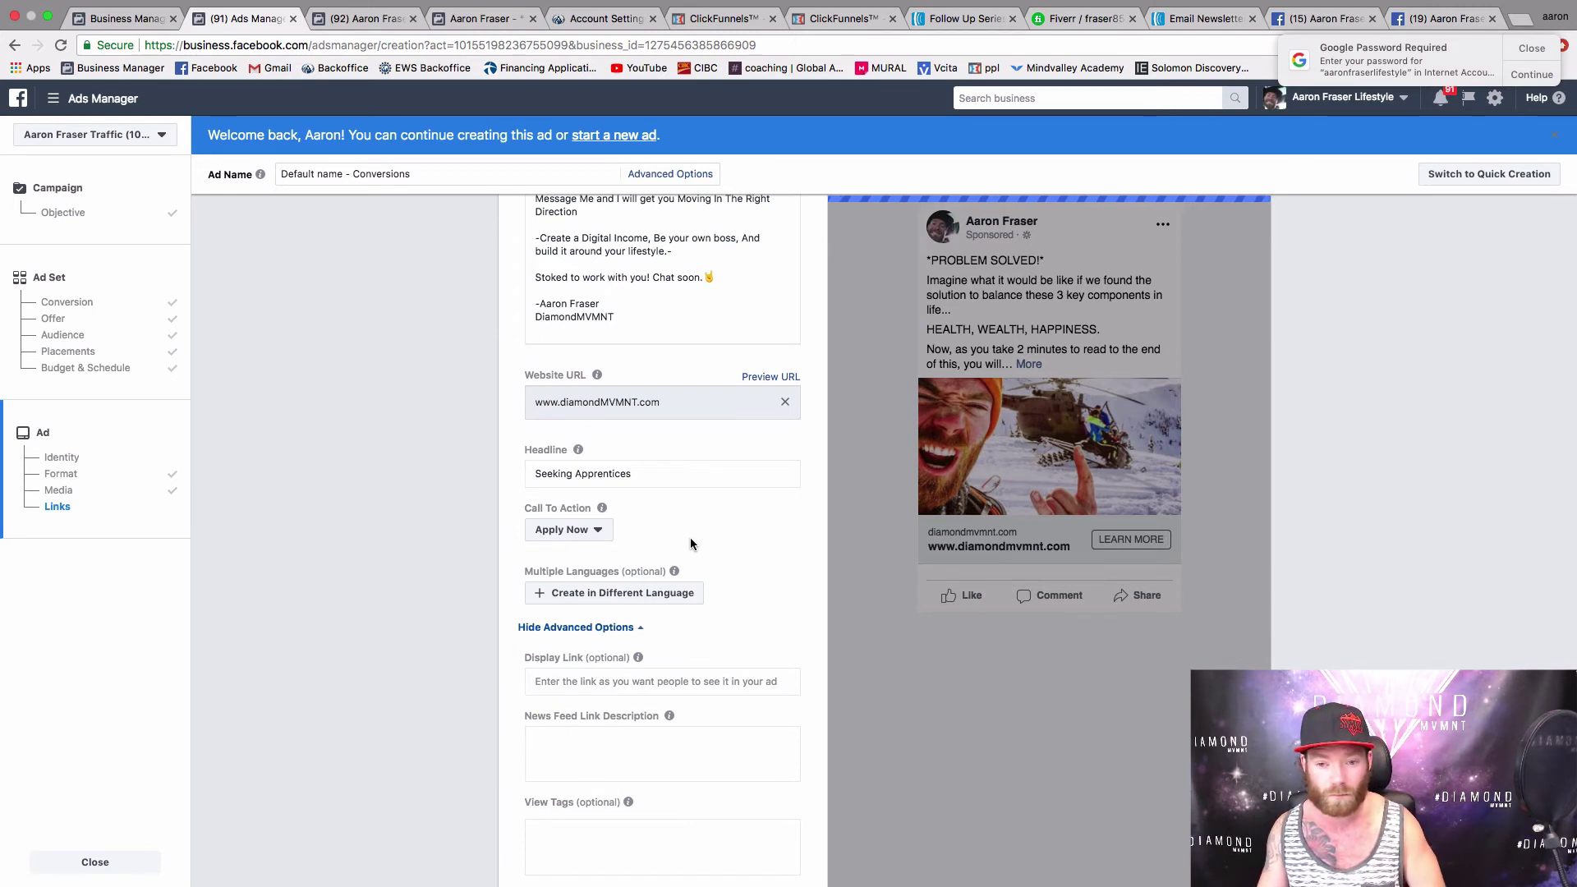
# Step: Change the Call To Action button from Apply Now to Sign Up
pyautogui.click(610, 530)
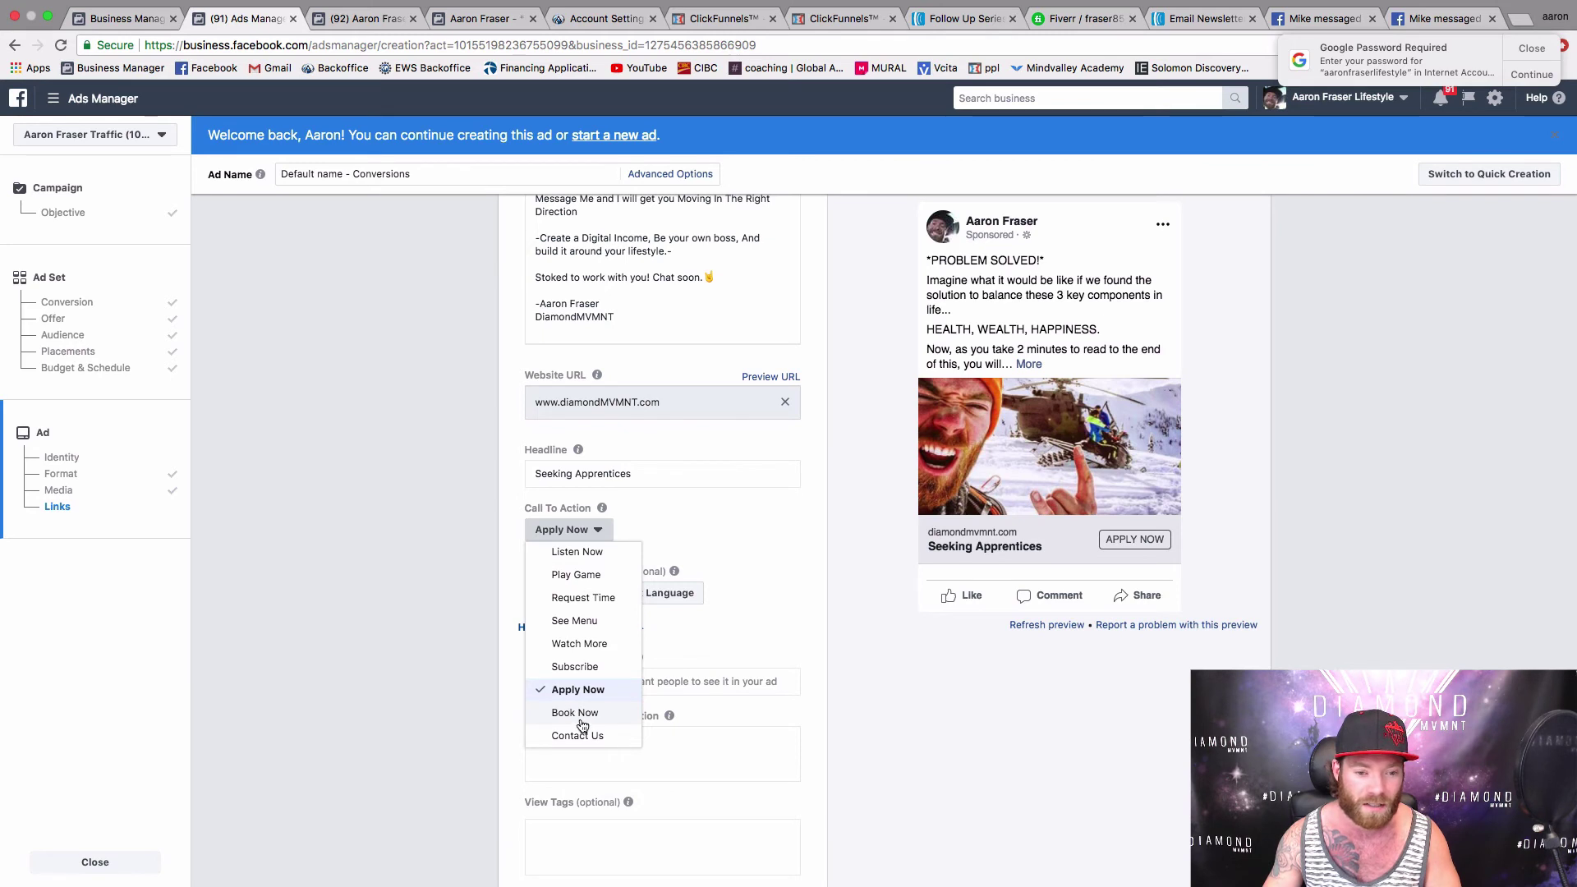
pyautogui.scroll(1, 577, 672)
pyautogui.scroll(3, 578, 672)
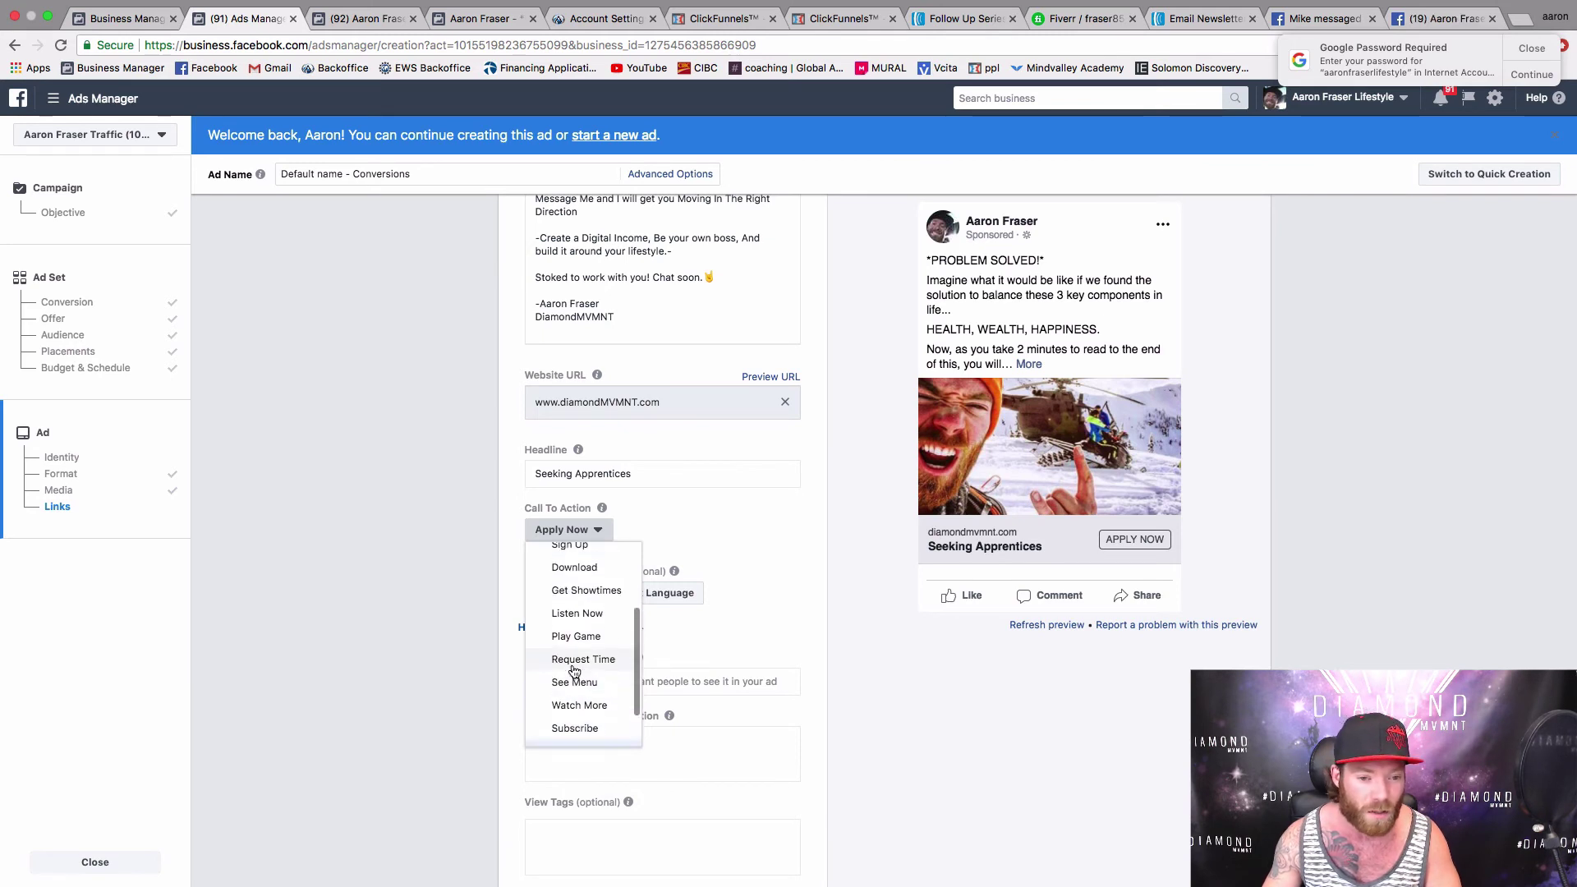
pyautogui.scroll(5, 570, 662)
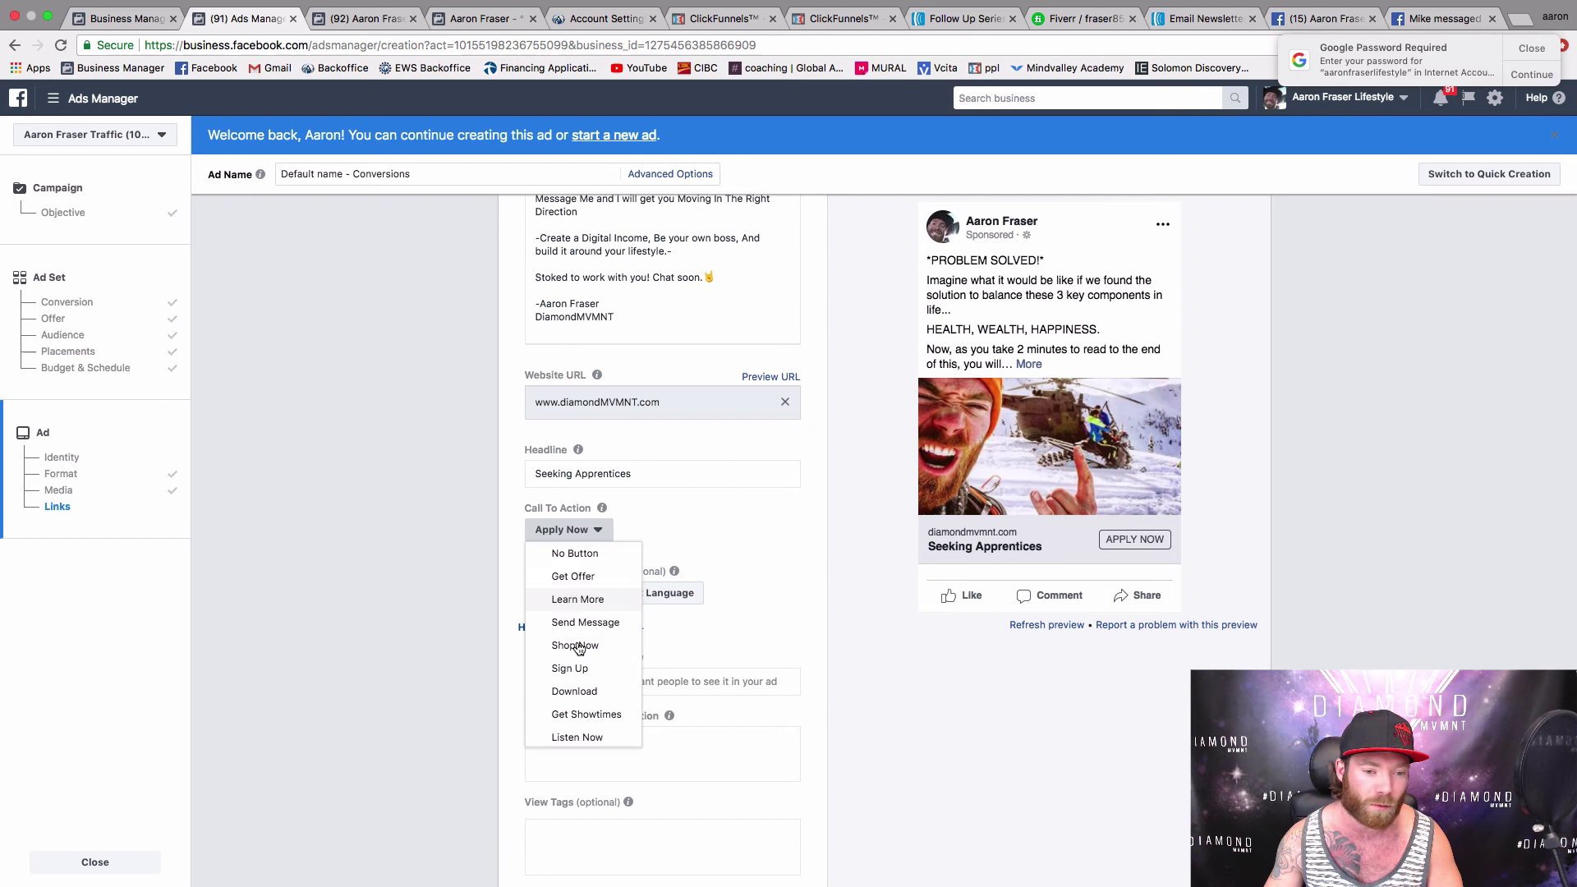
pyautogui.click(578, 670)
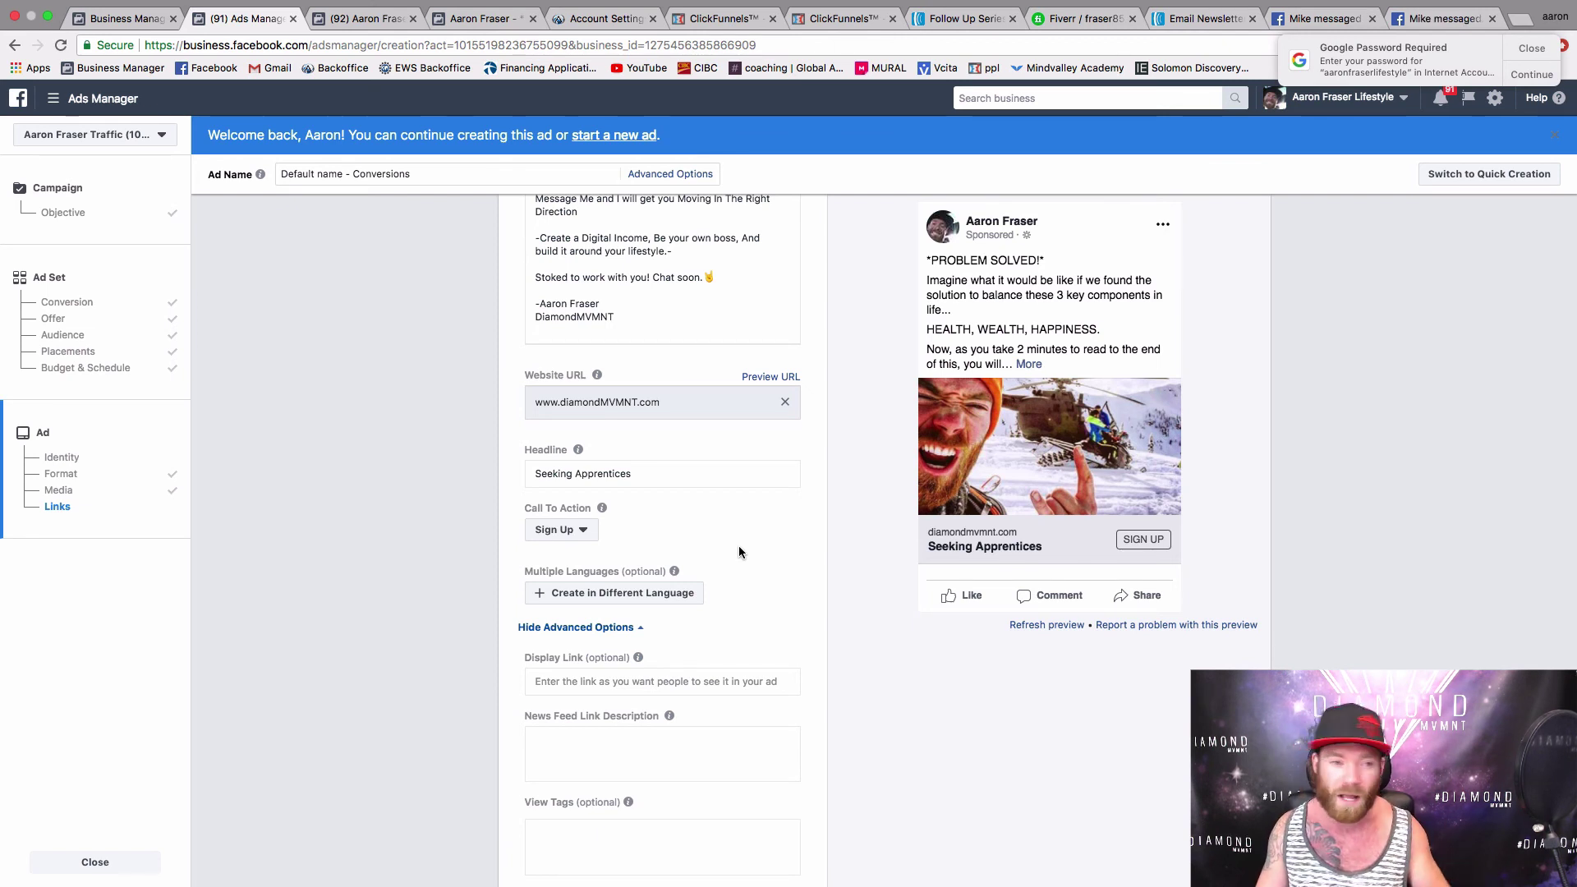
pyautogui.scroll(-1, 747, 555)
pyautogui.scroll(-5, 747, 543)
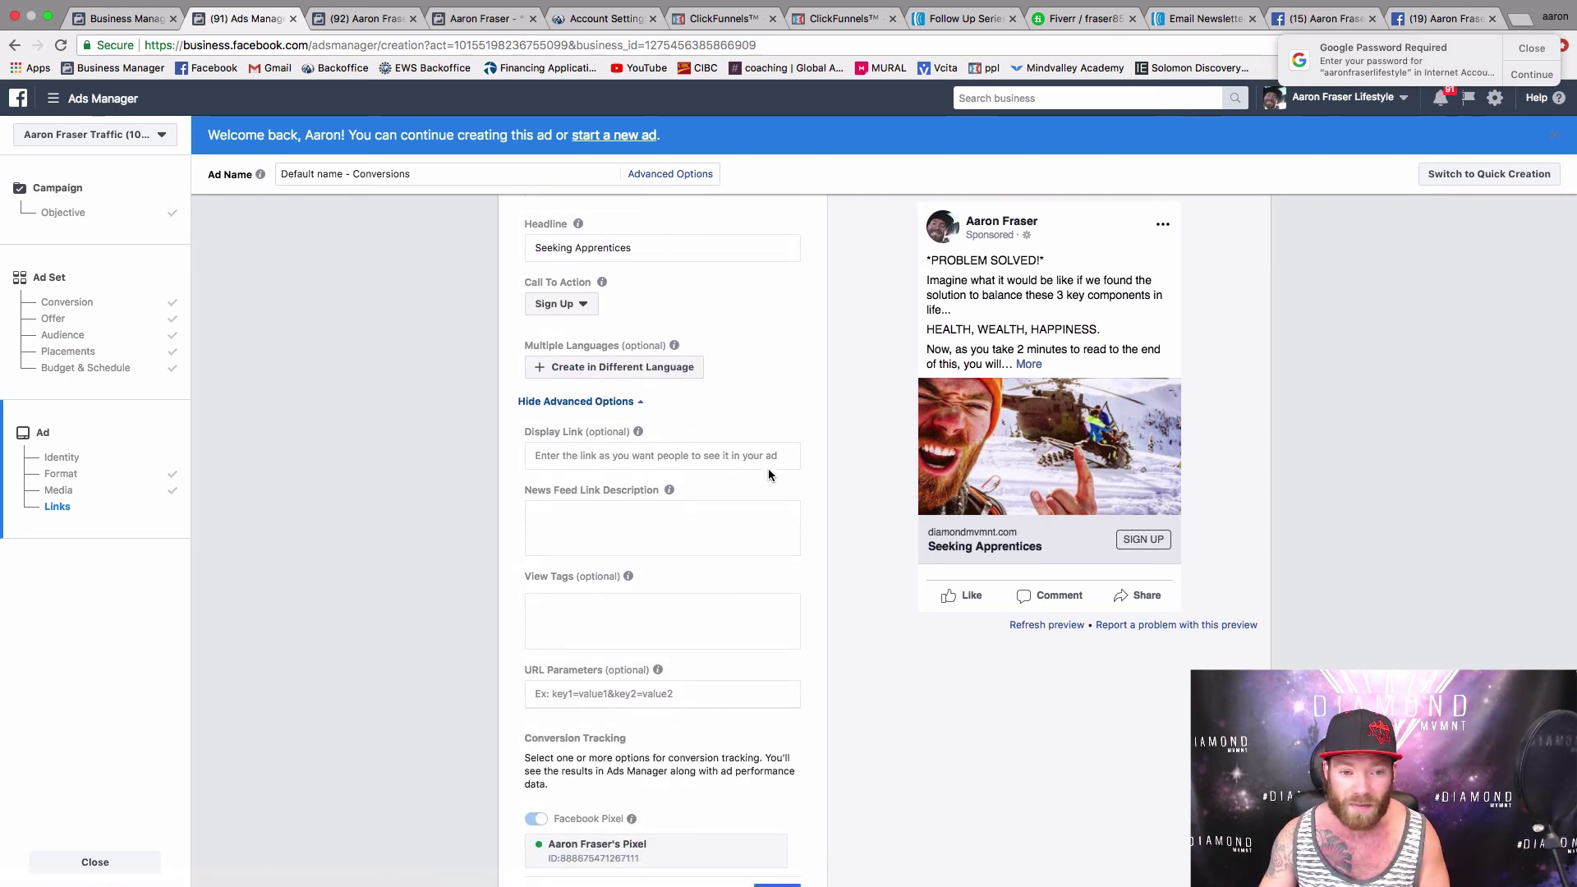
pyautogui.scroll(-4, 669, 480)
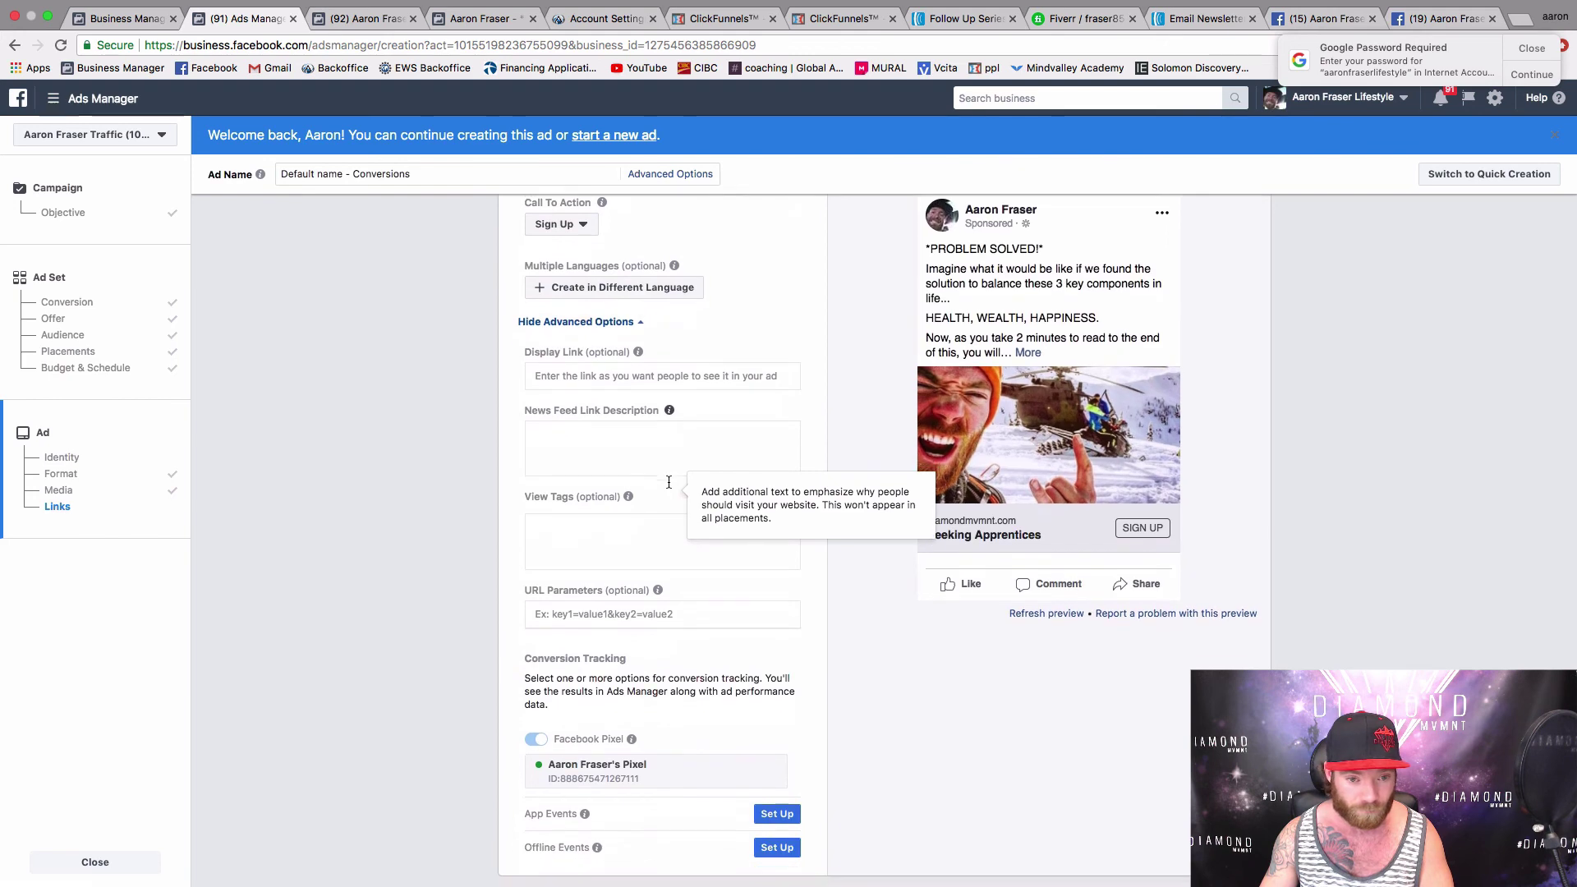
pyautogui.scroll(-2, 671, 480)
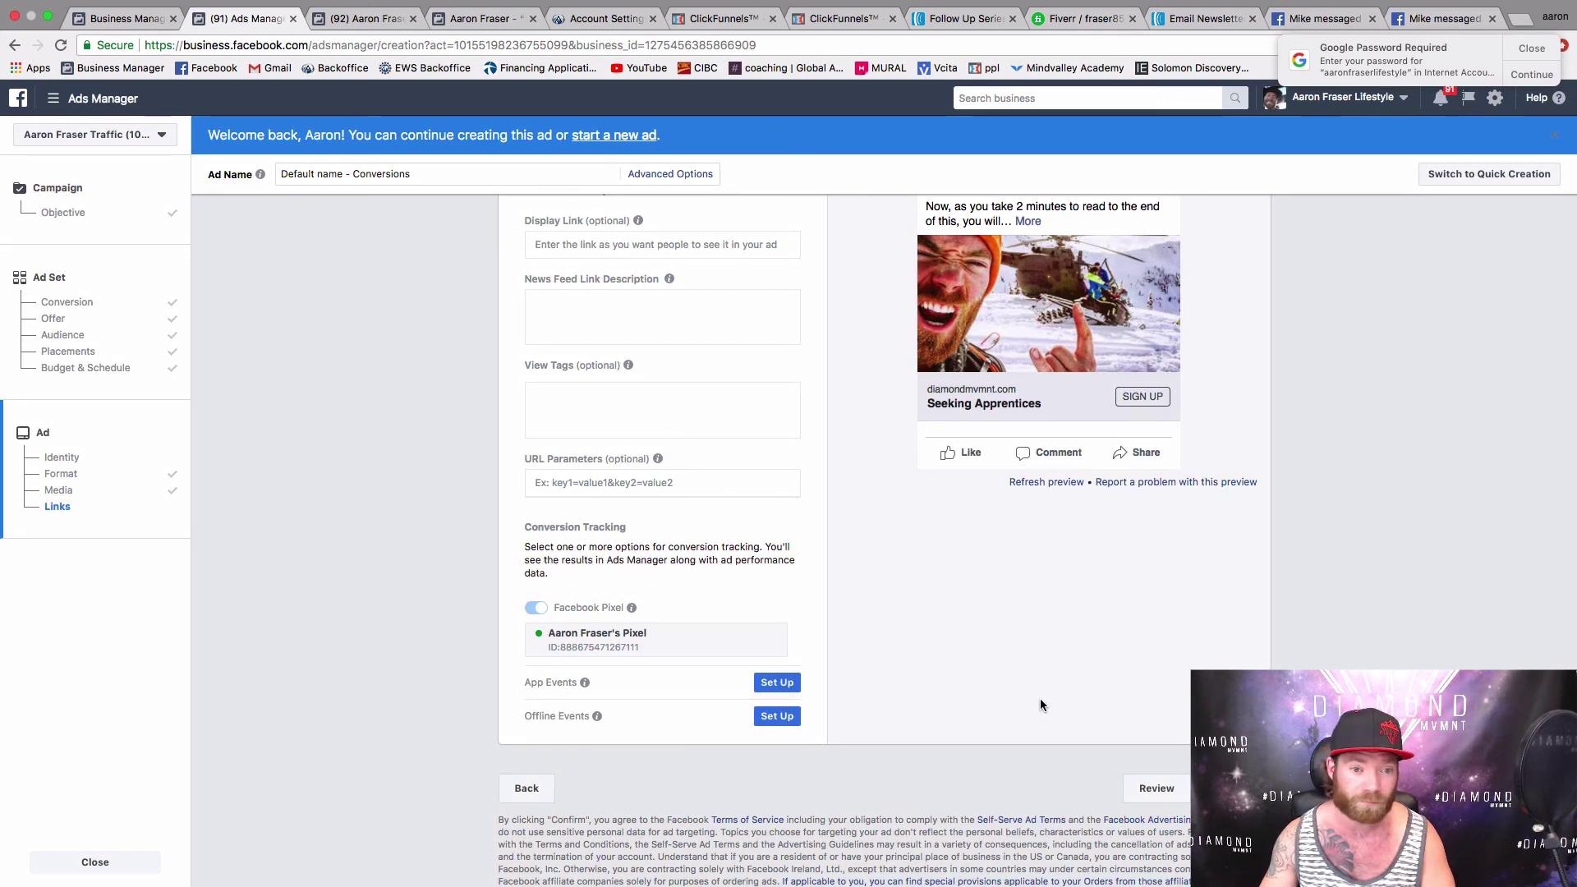
pyautogui.scroll(15, 788, 658)
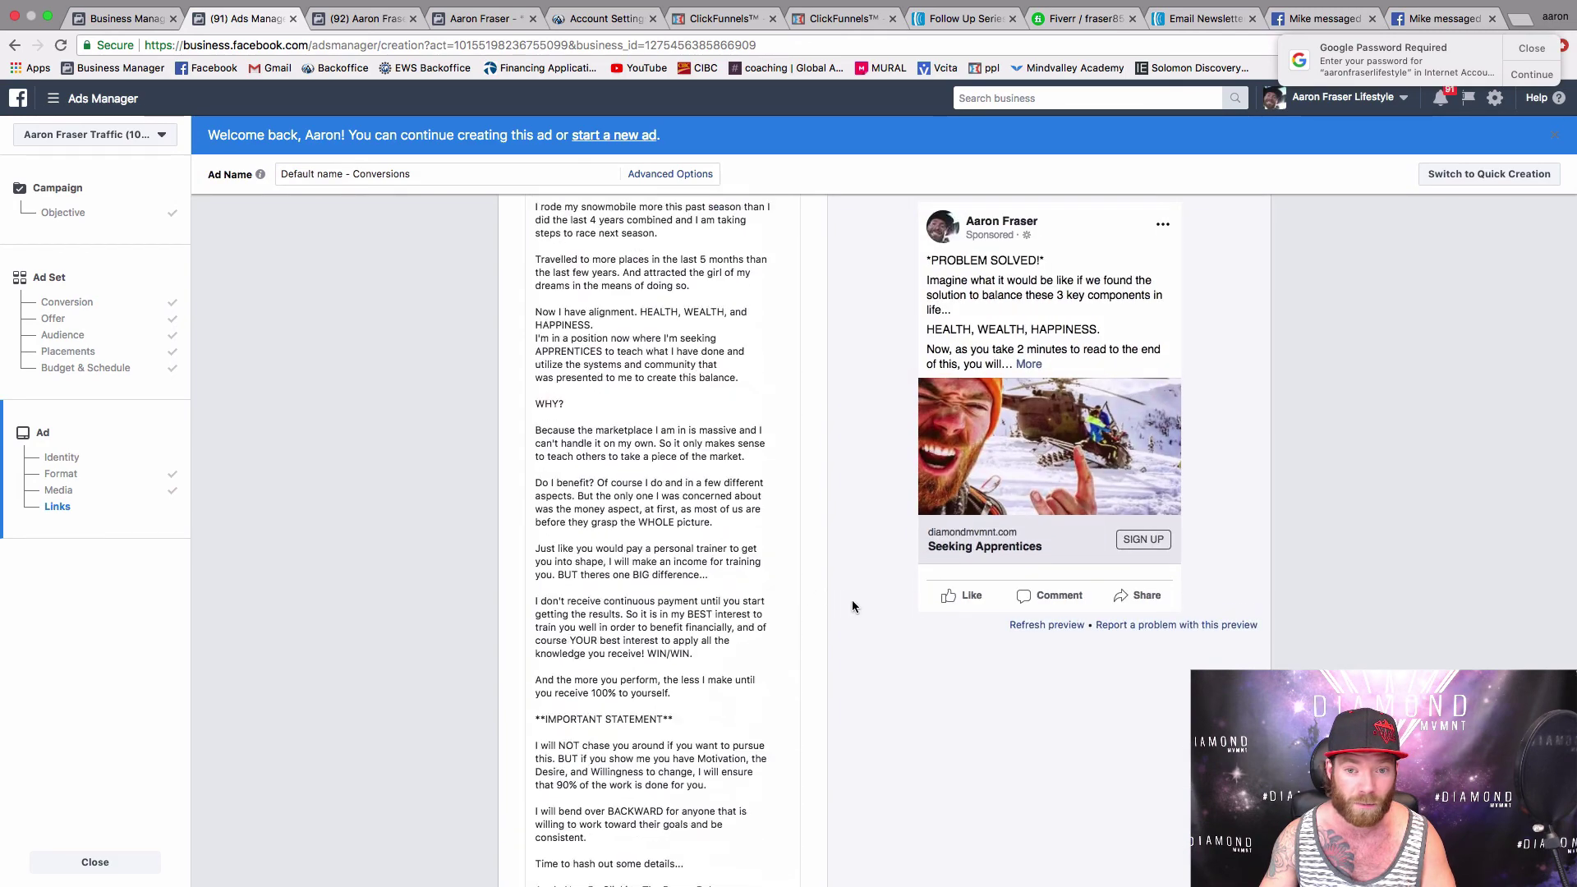
pyautogui.scroll(10, 831, 567)
pyautogui.scroll(-5, 830, 590)
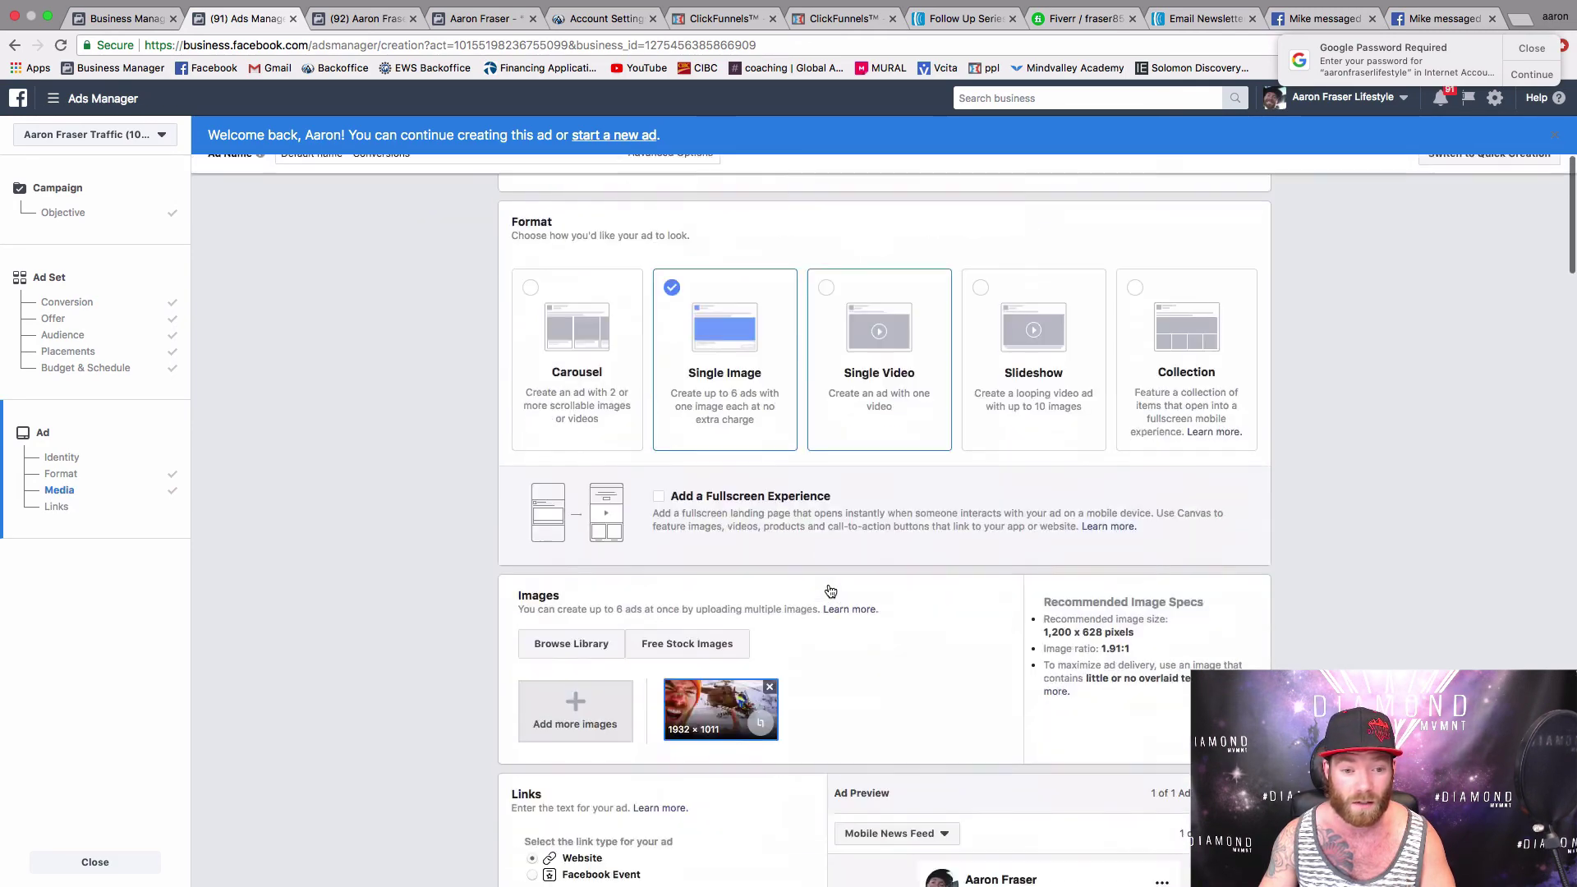
# Step: Switch the Ad Preview placement to Desktop News Feed and review the finished ad
pyautogui.scroll(-2, 830, 589)
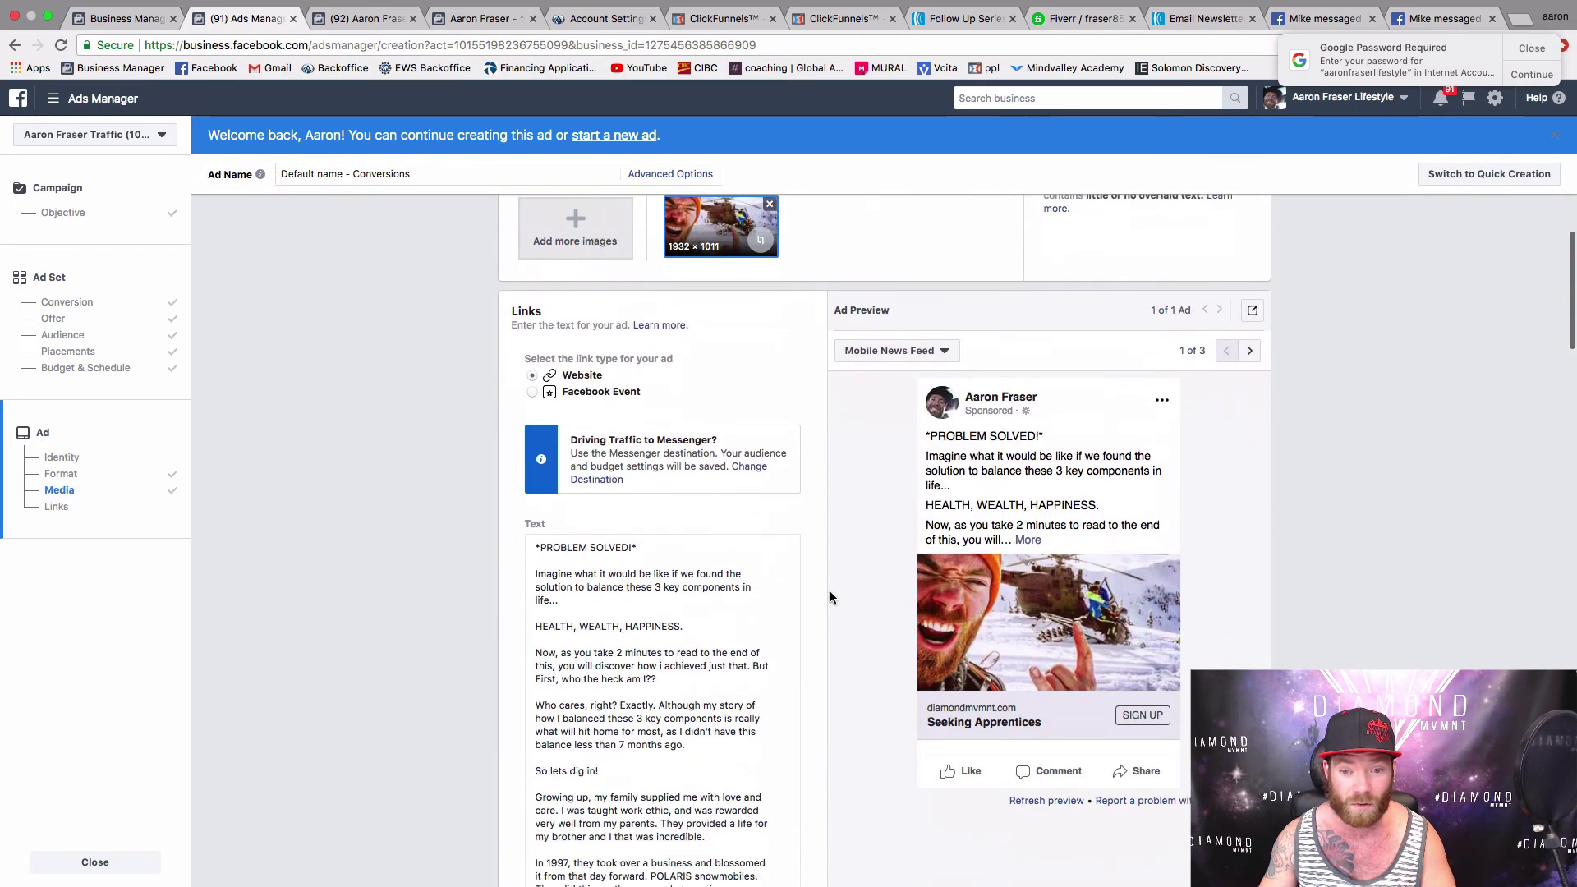
pyautogui.click(951, 351)
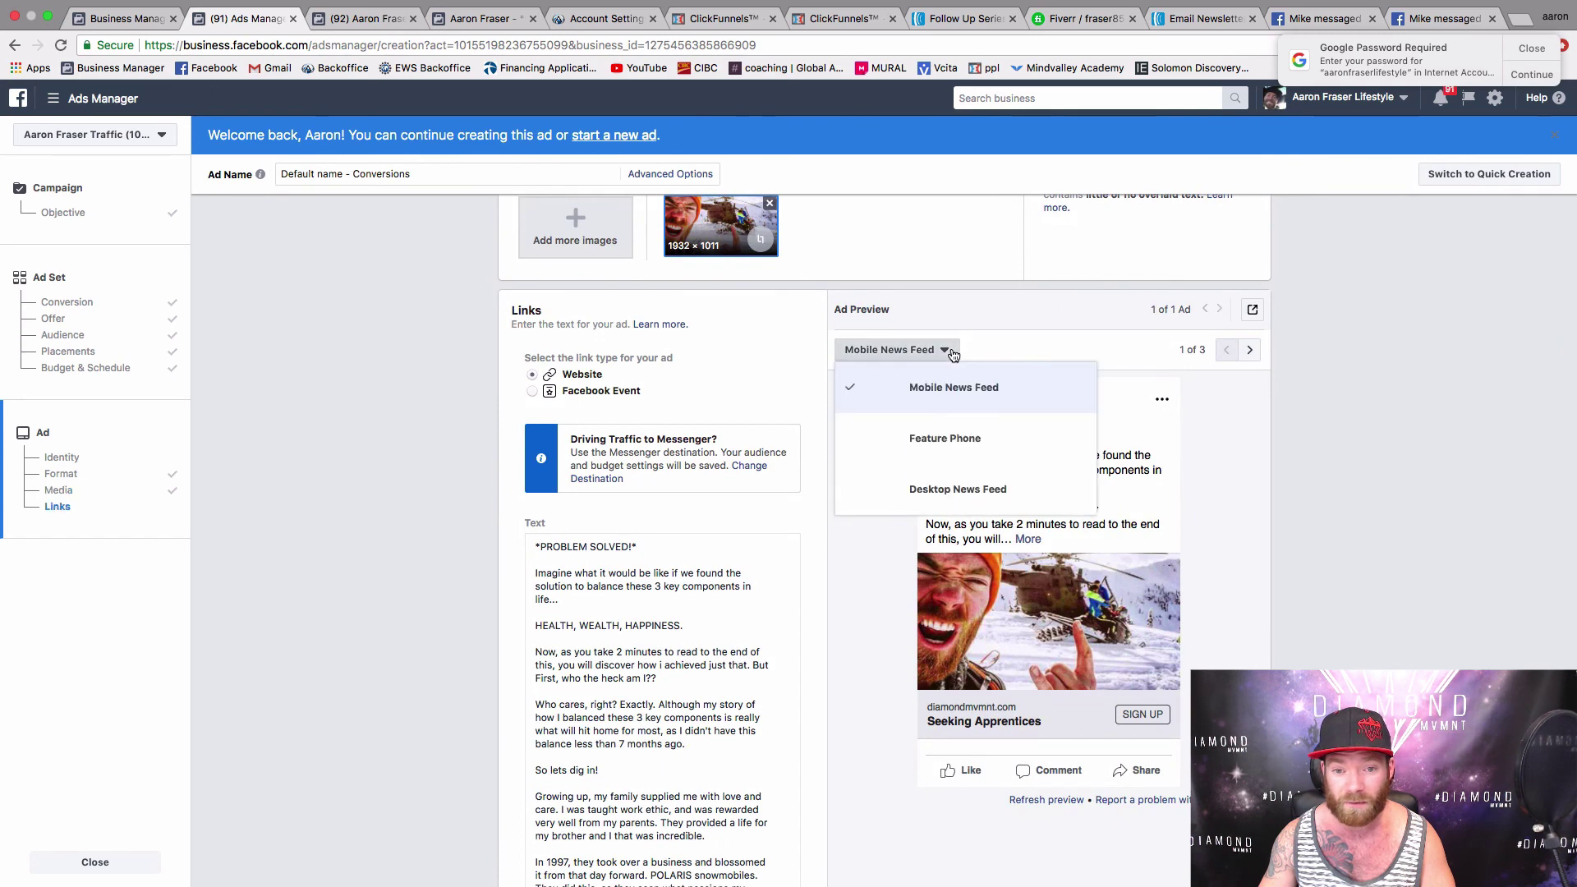
pyautogui.click(944, 484)
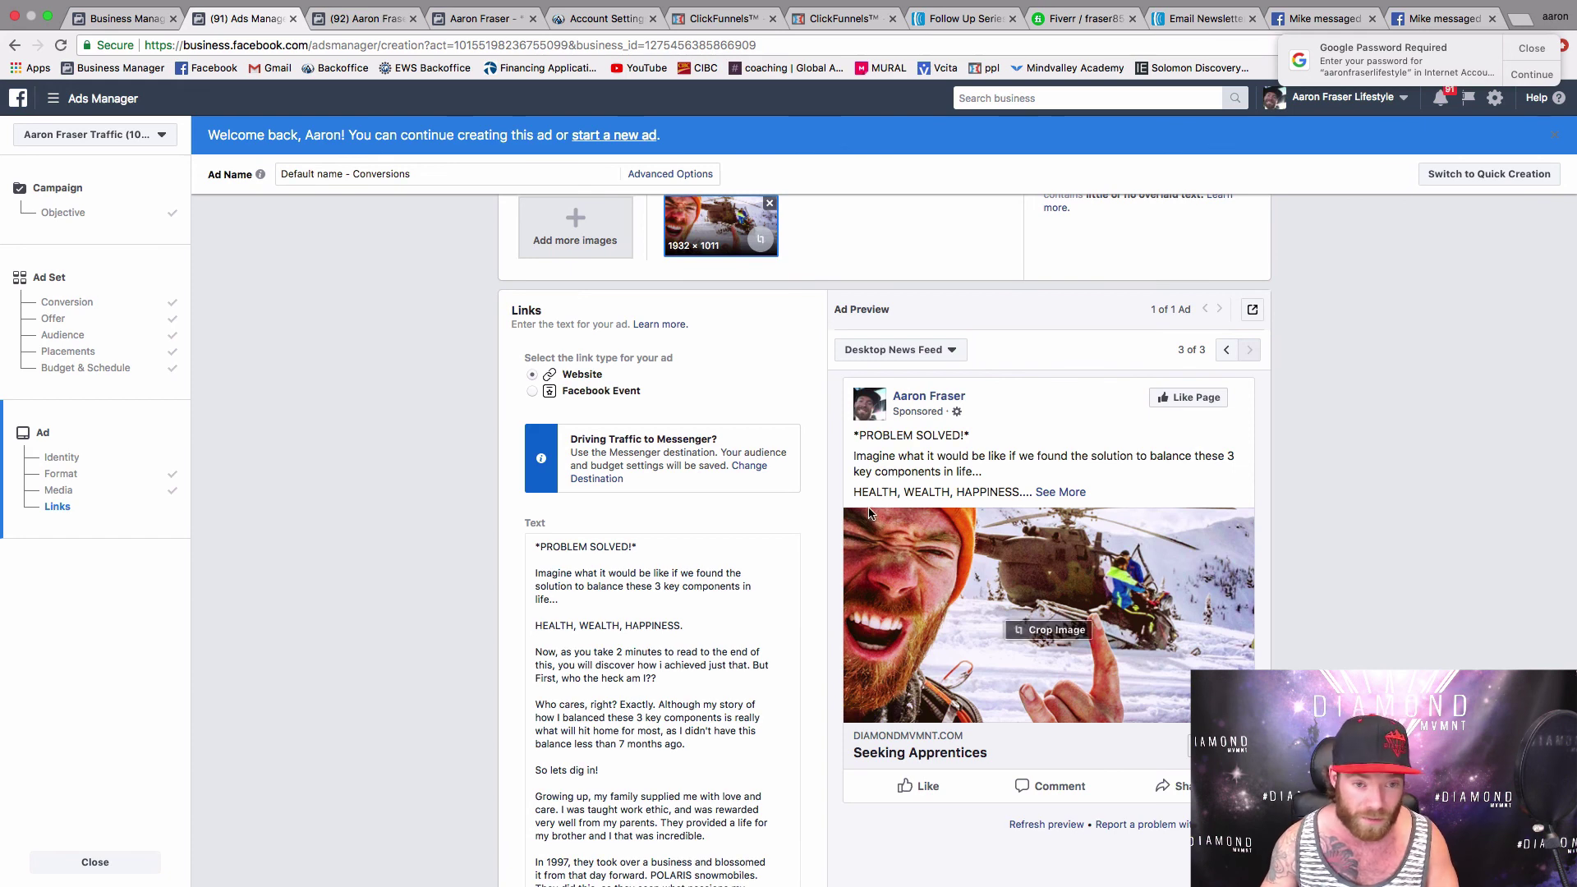
pyautogui.scroll(-2, 869, 511)
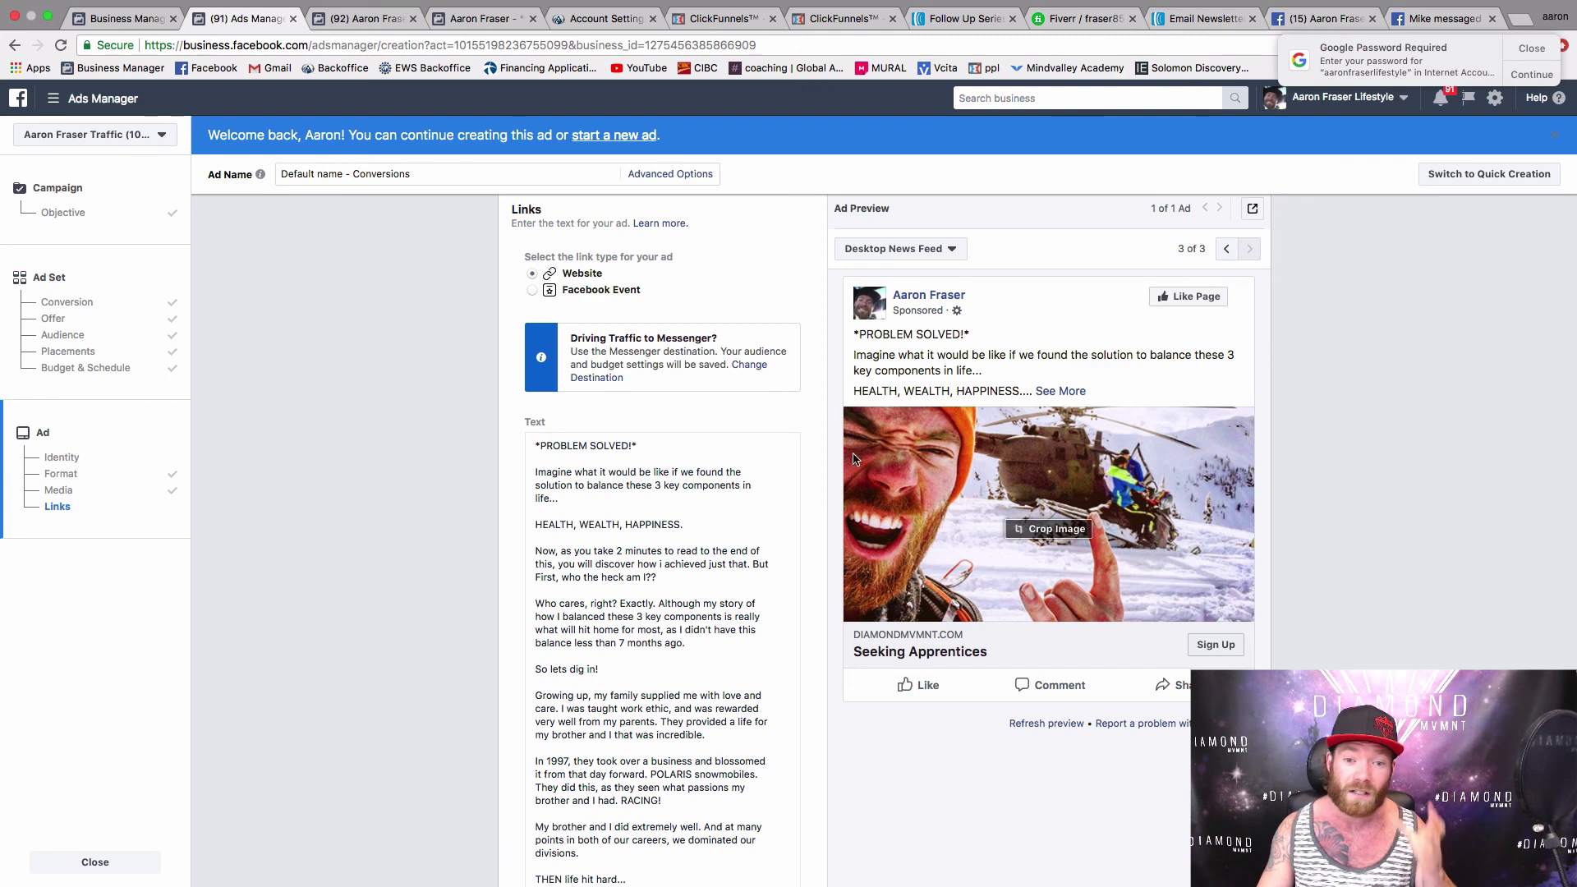
pyautogui.scroll(10, 821, 443)
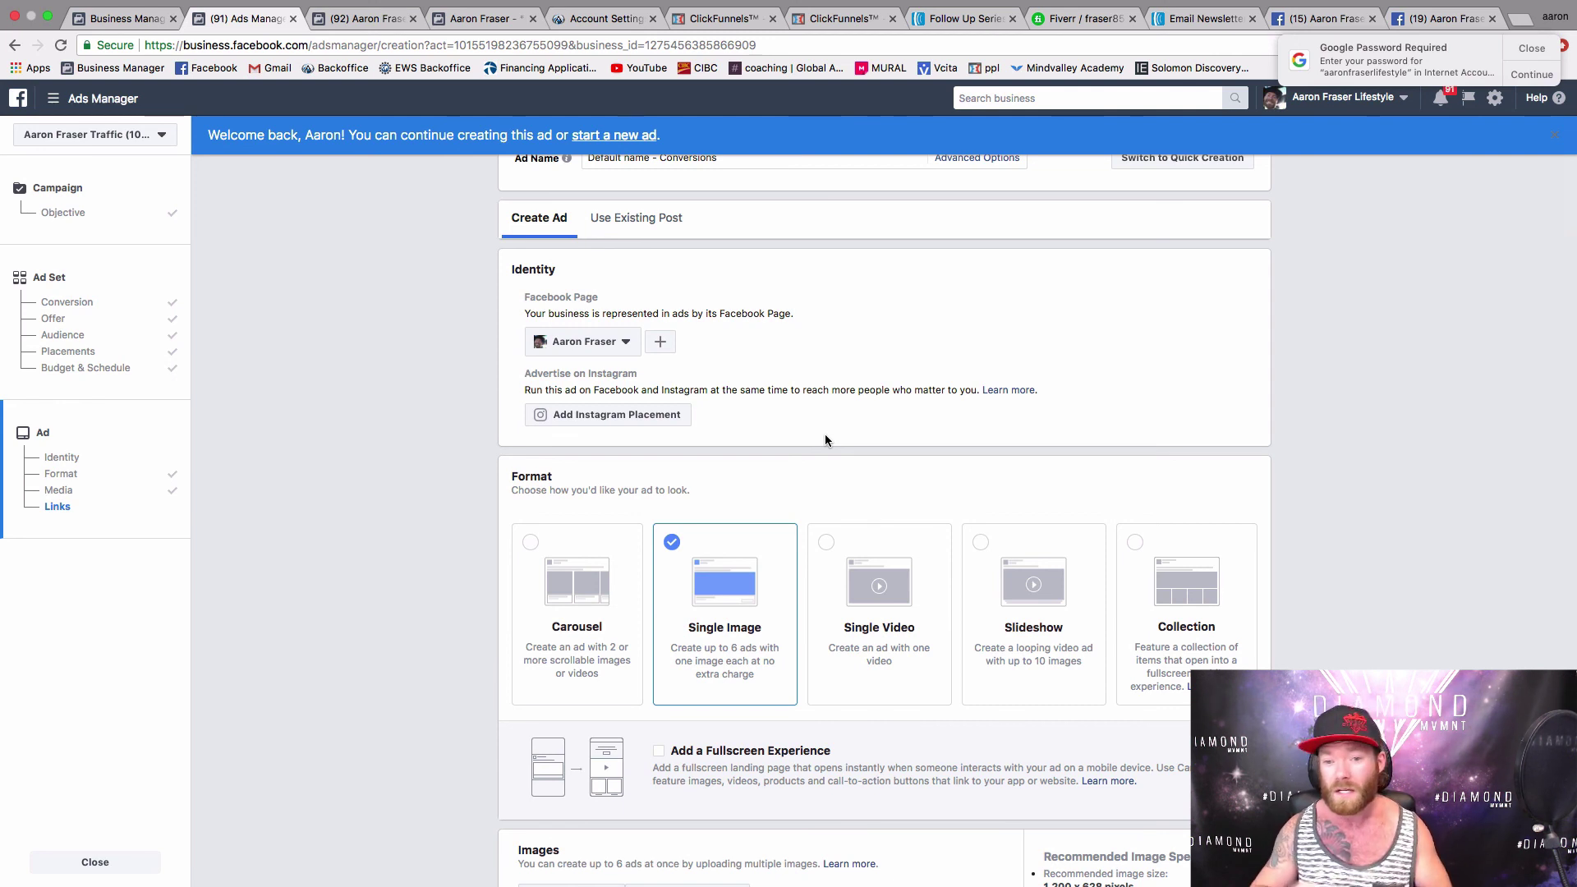
pyautogui.moveTo(1222, 7)
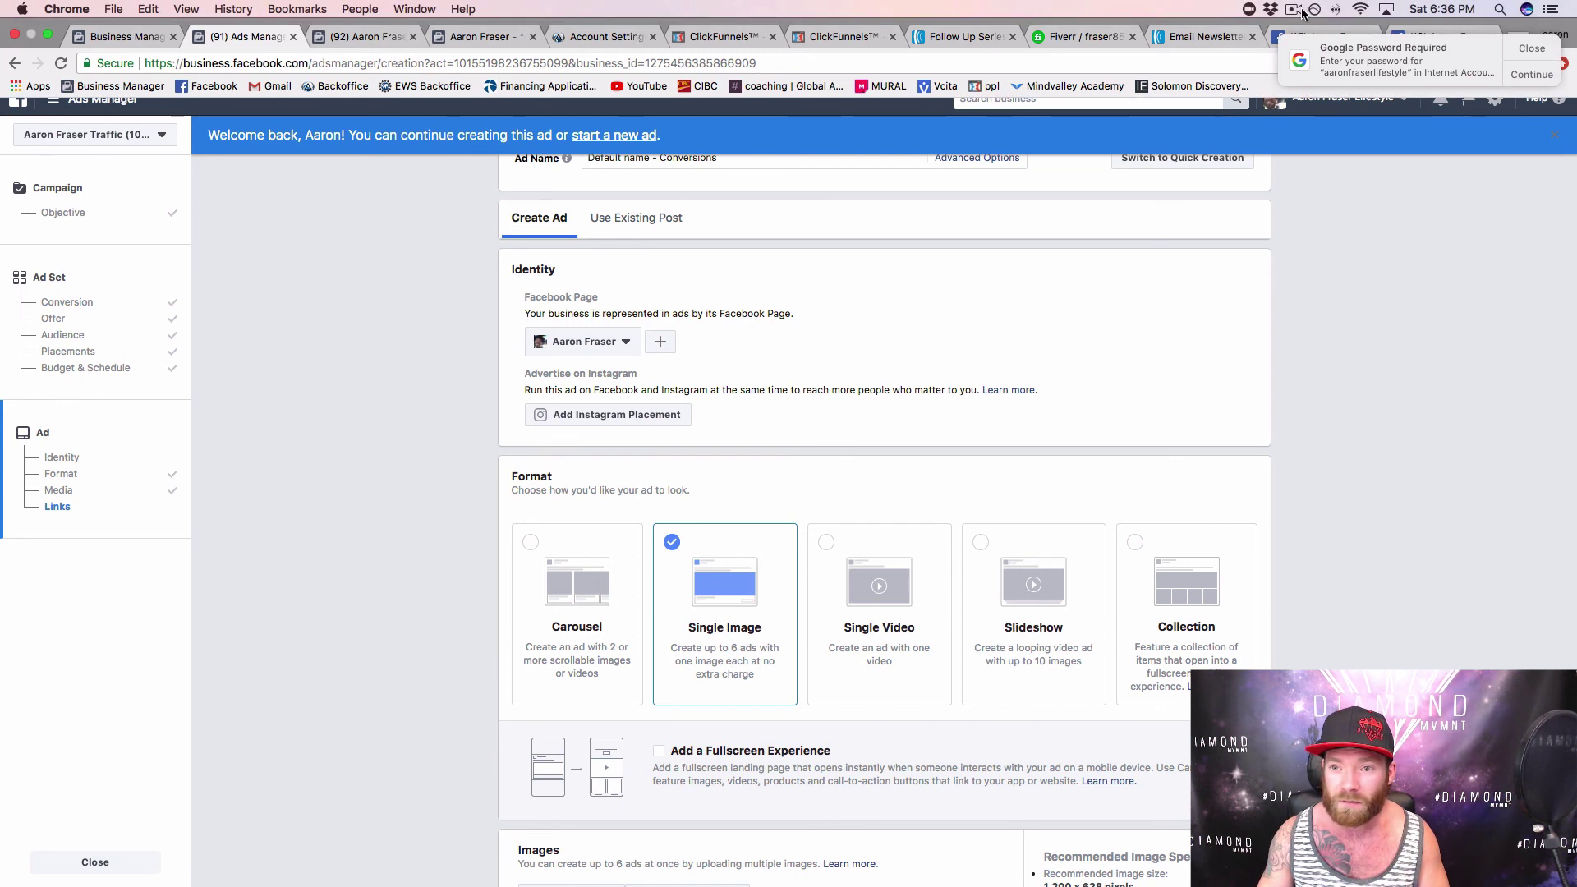